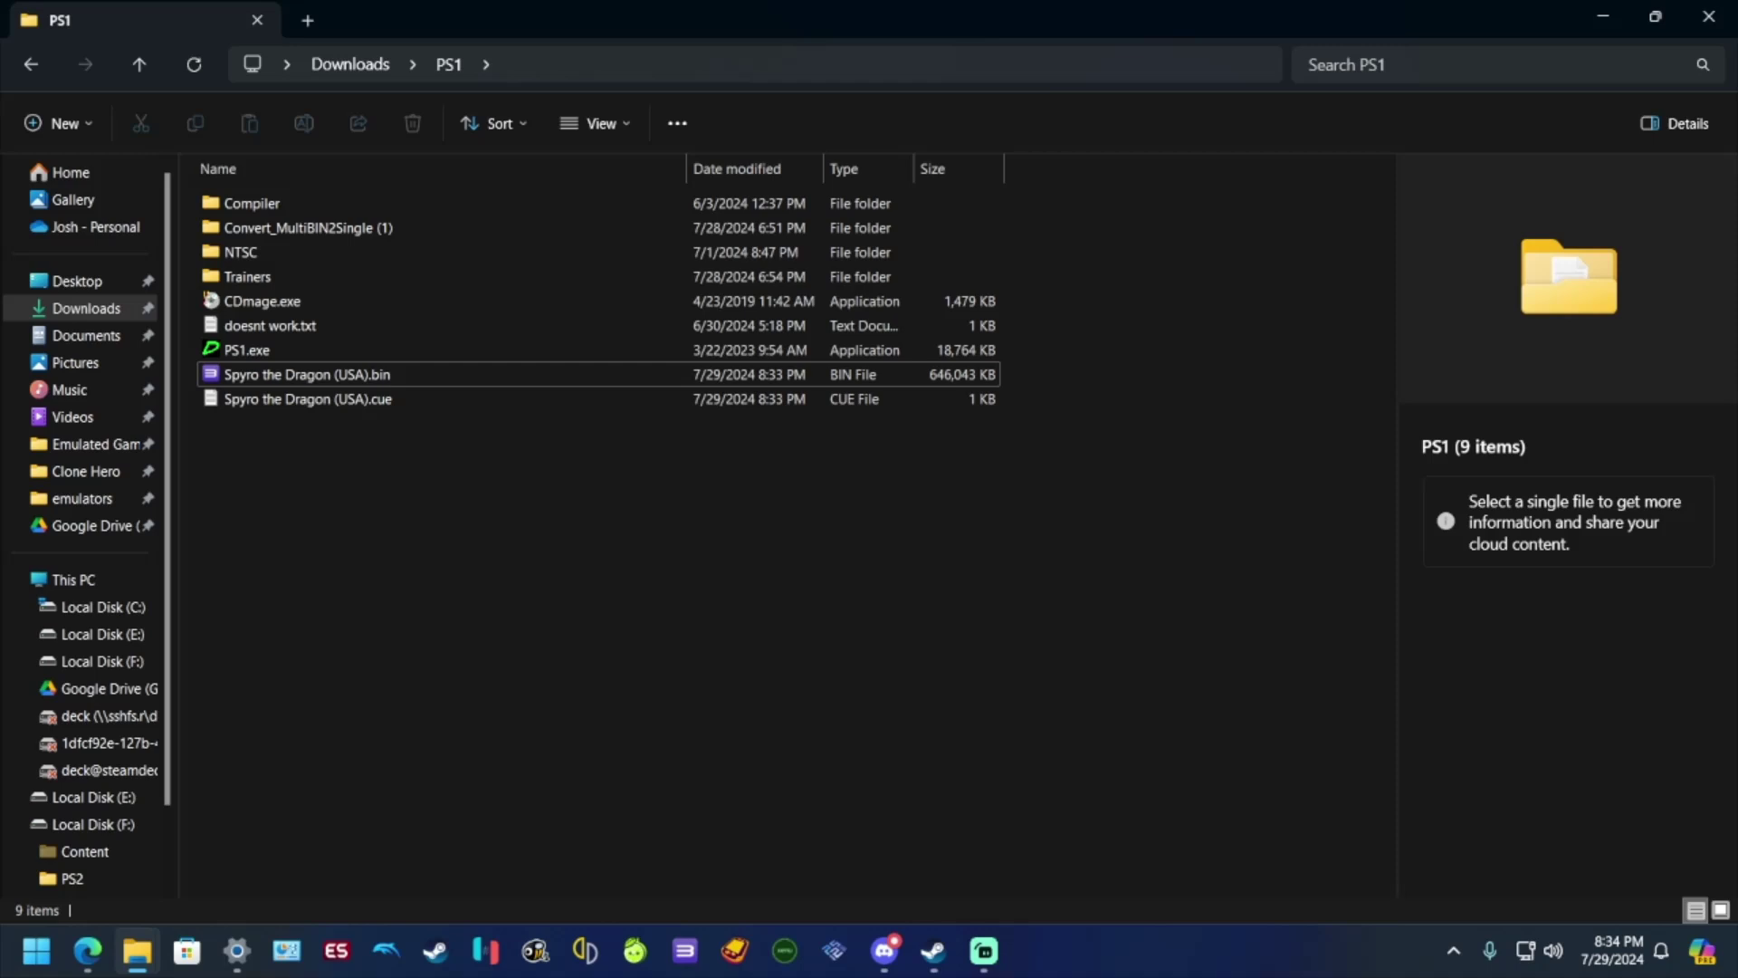
Step: Launch PS1.exe from the PS1 folder and load Spyro the Dragon (USA).cue into the trainer builder
click(248, 350)
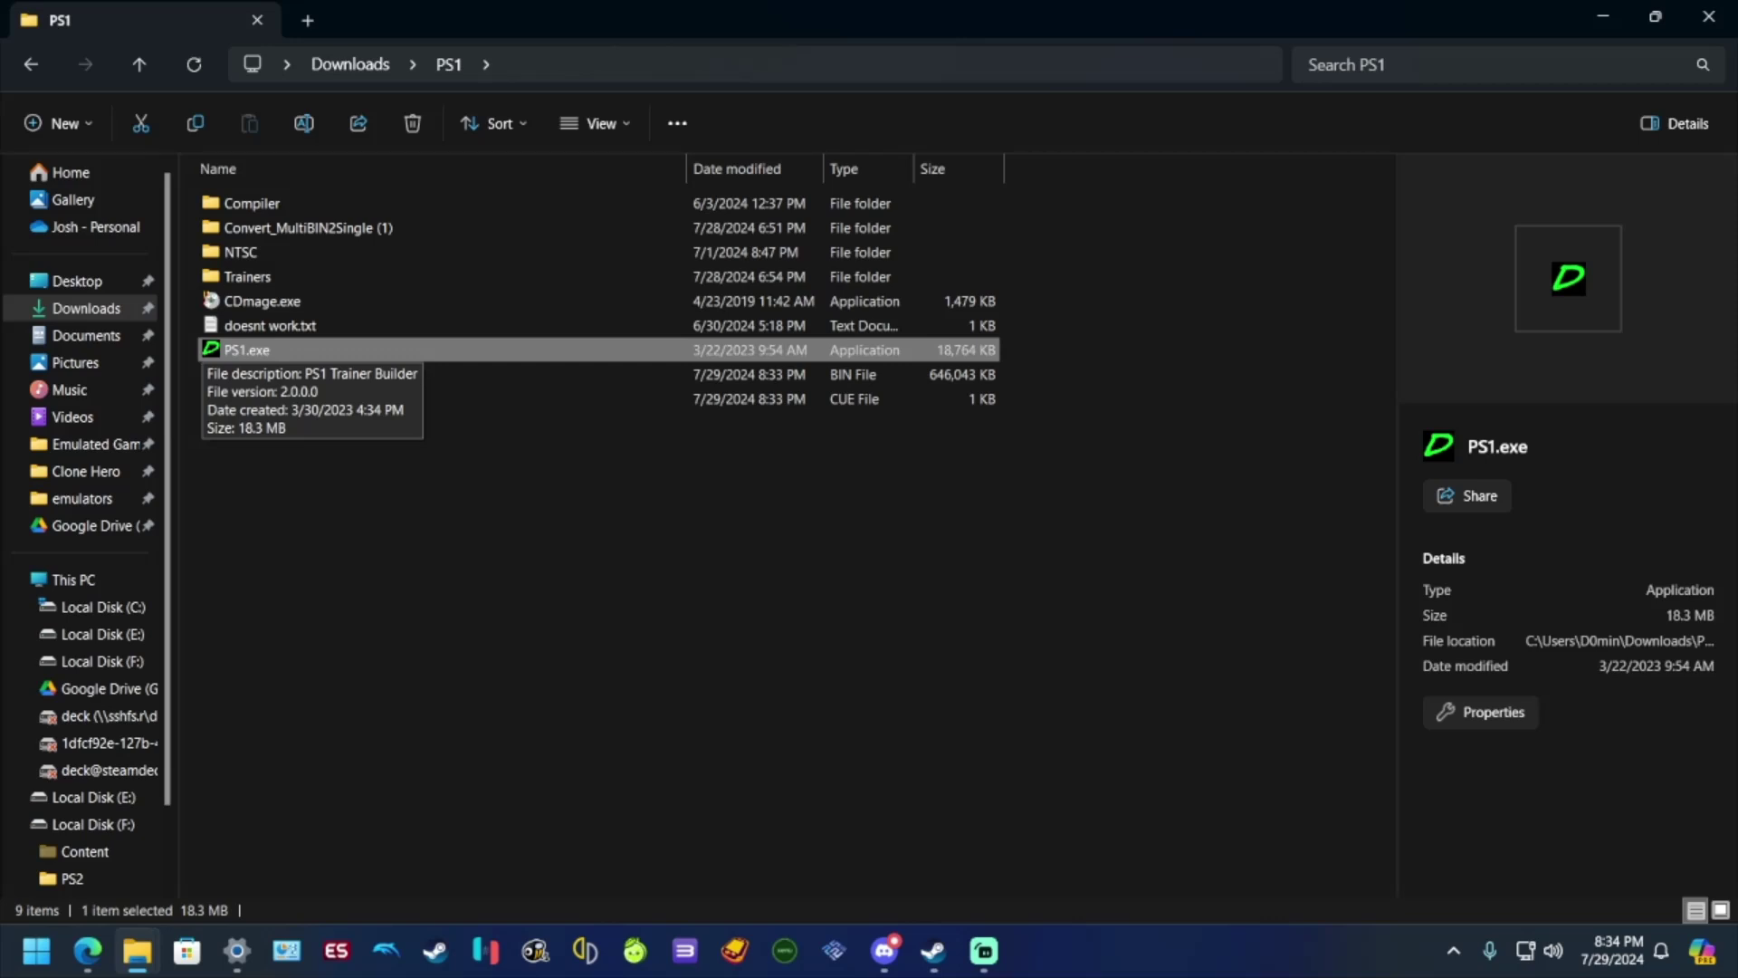
double_click(236, 349)
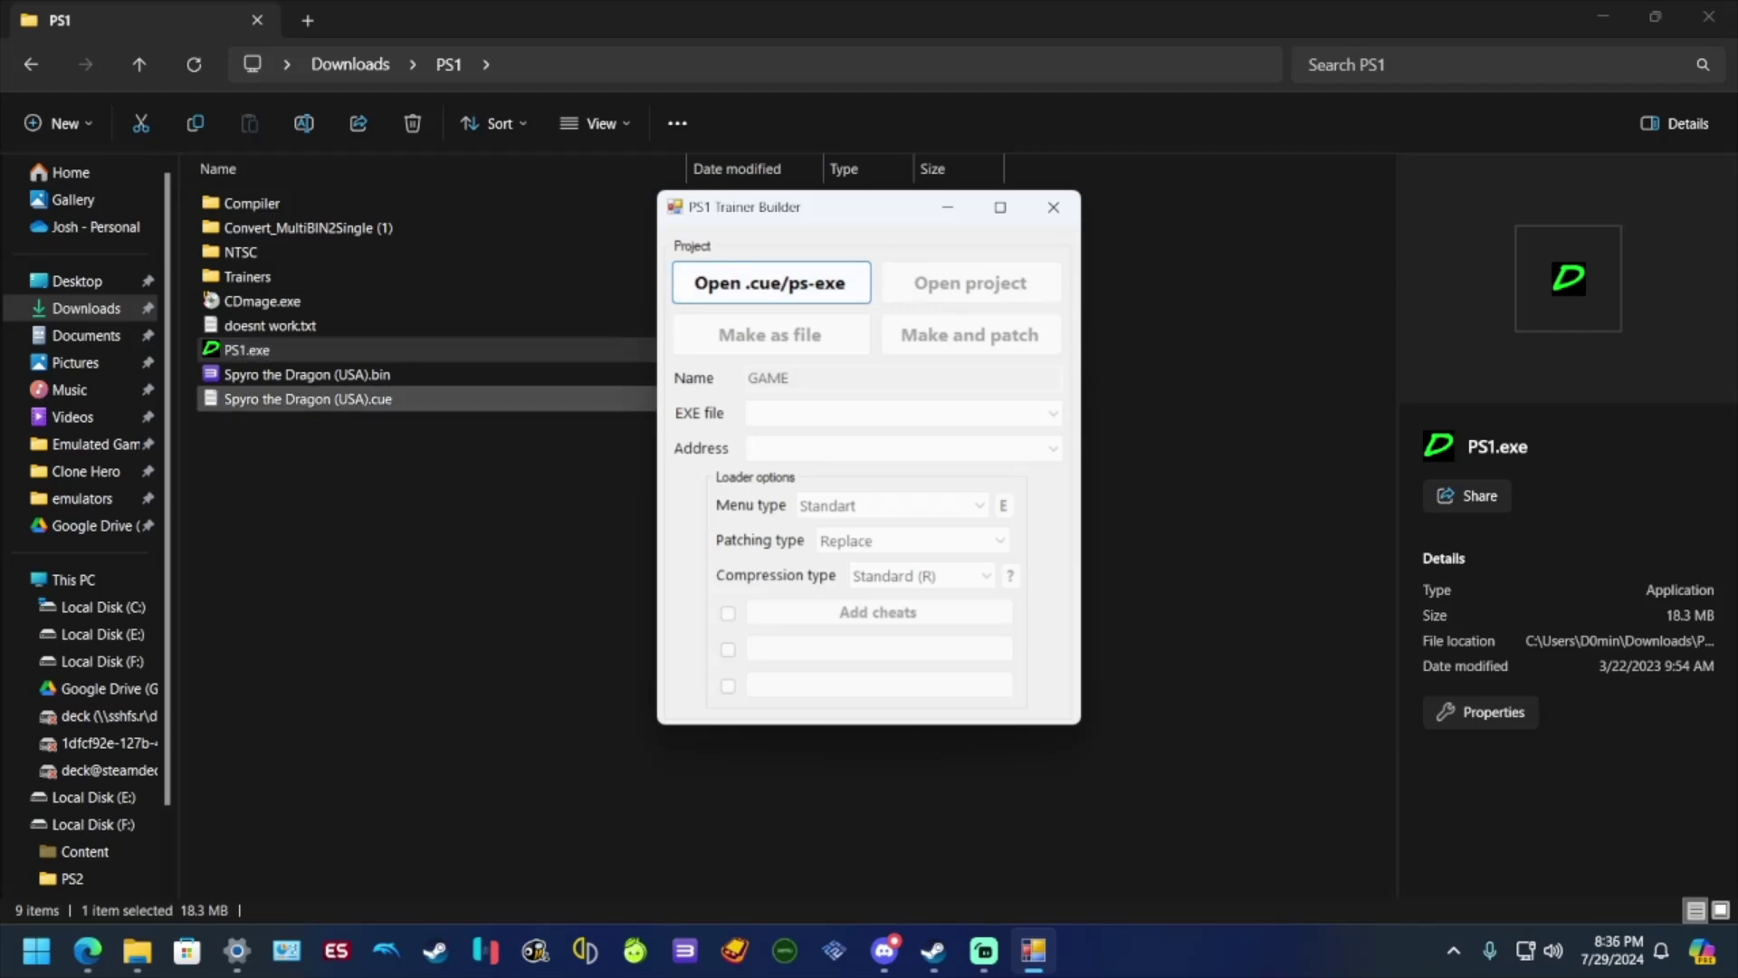
click(771, 283)
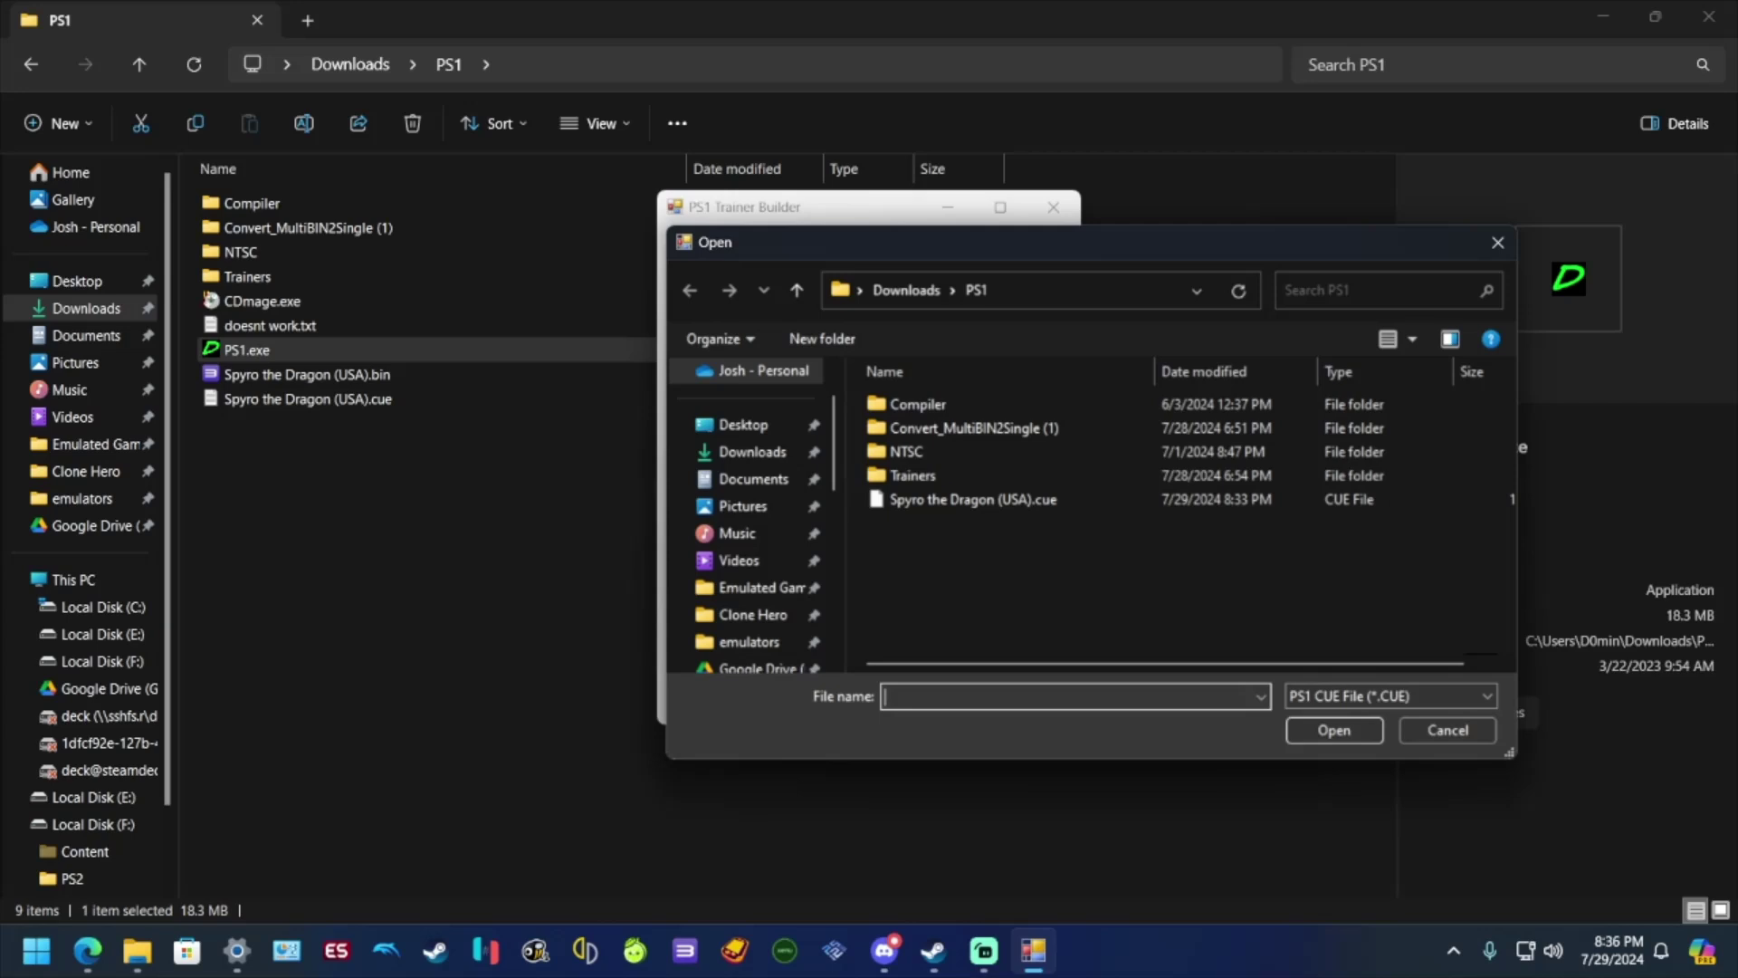
click(973, 500)
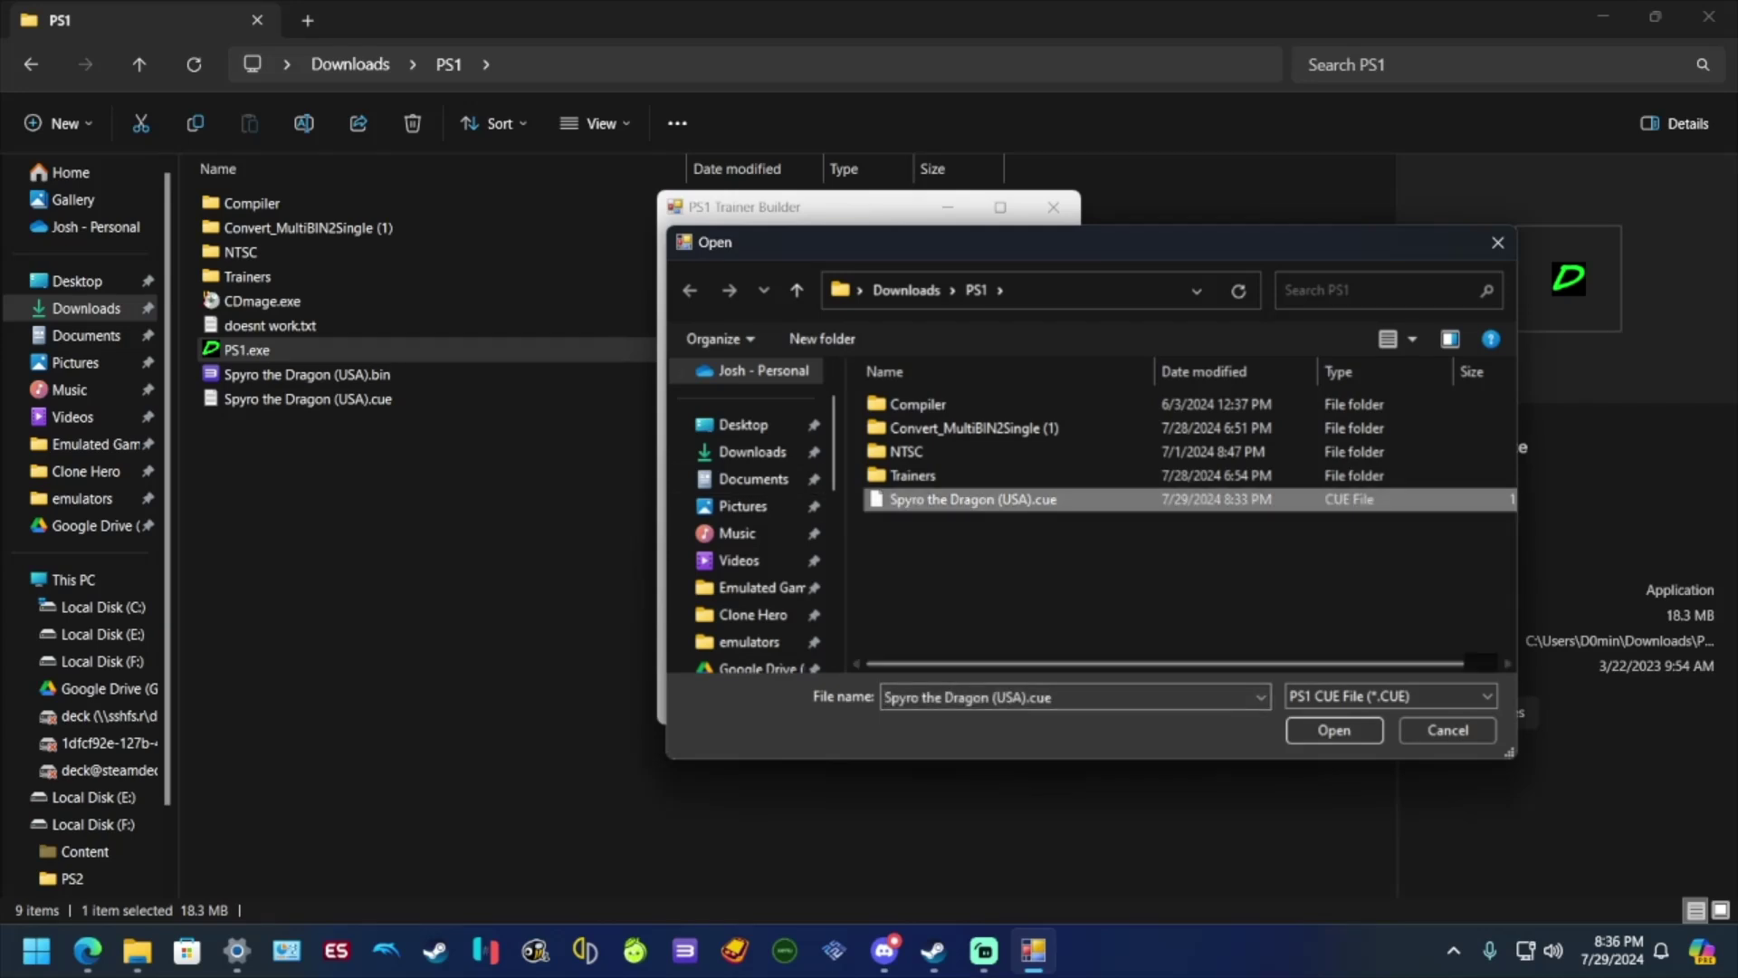
click(1335, 731)
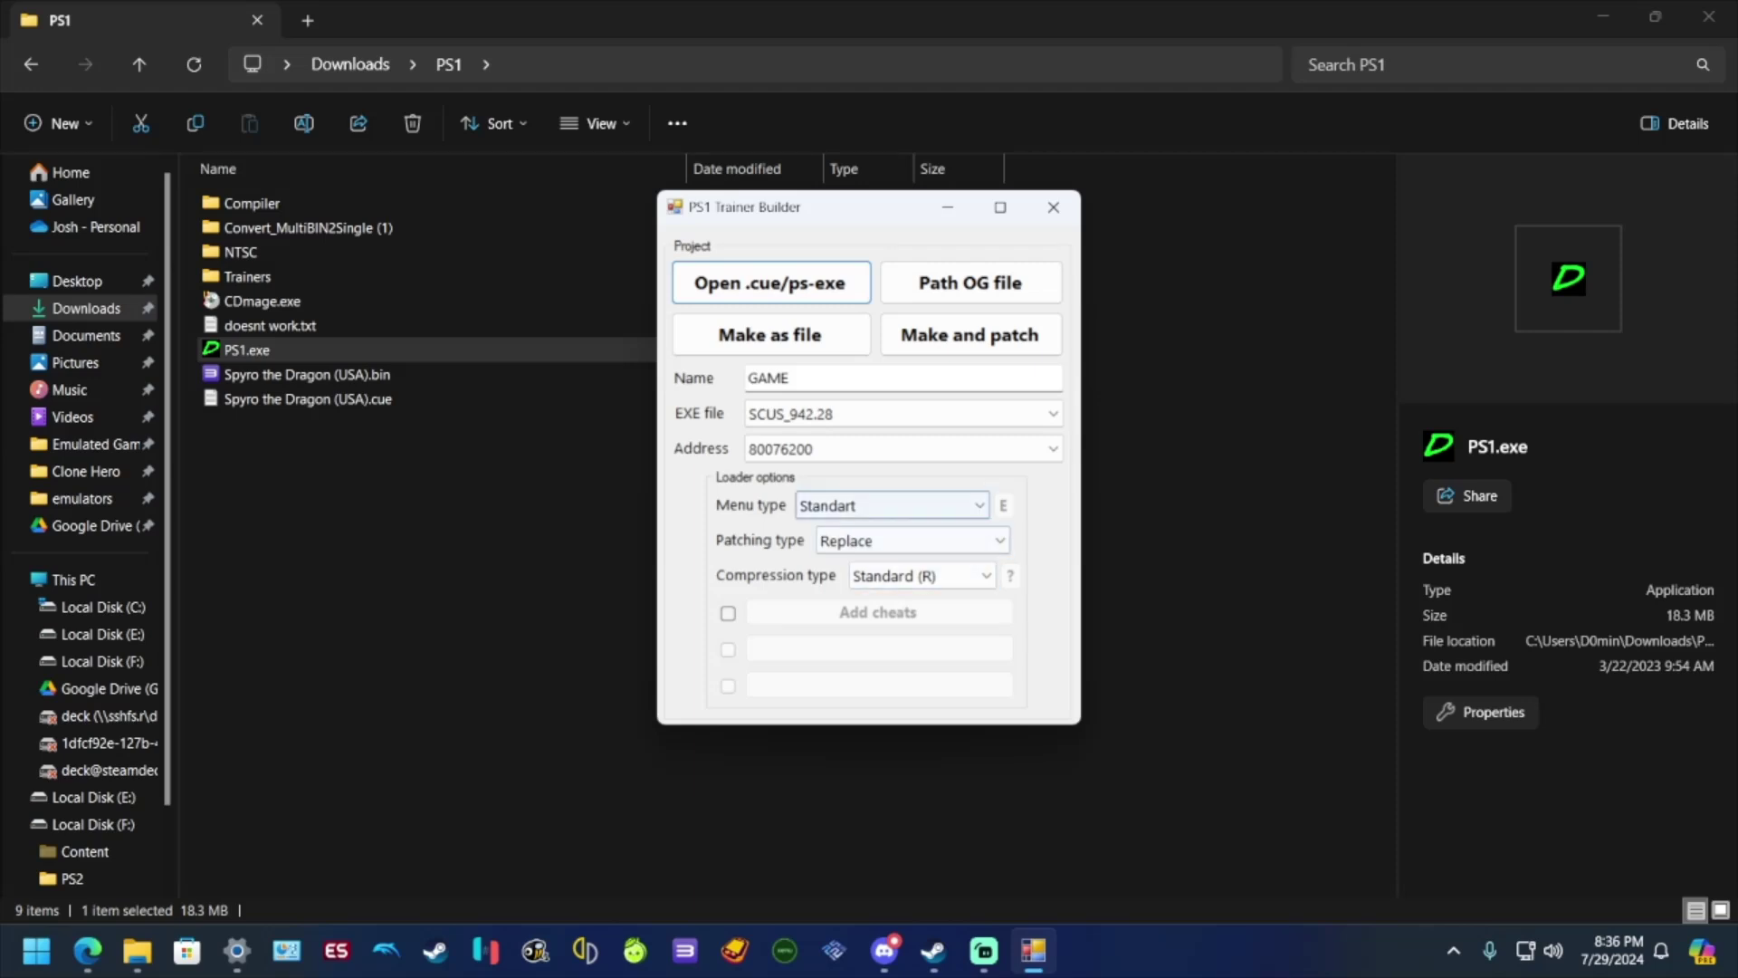
Step: Set the loader's menu type to Custom and its compression type to Double 2 (R+U)
click(914, 506)
click(892, 549)
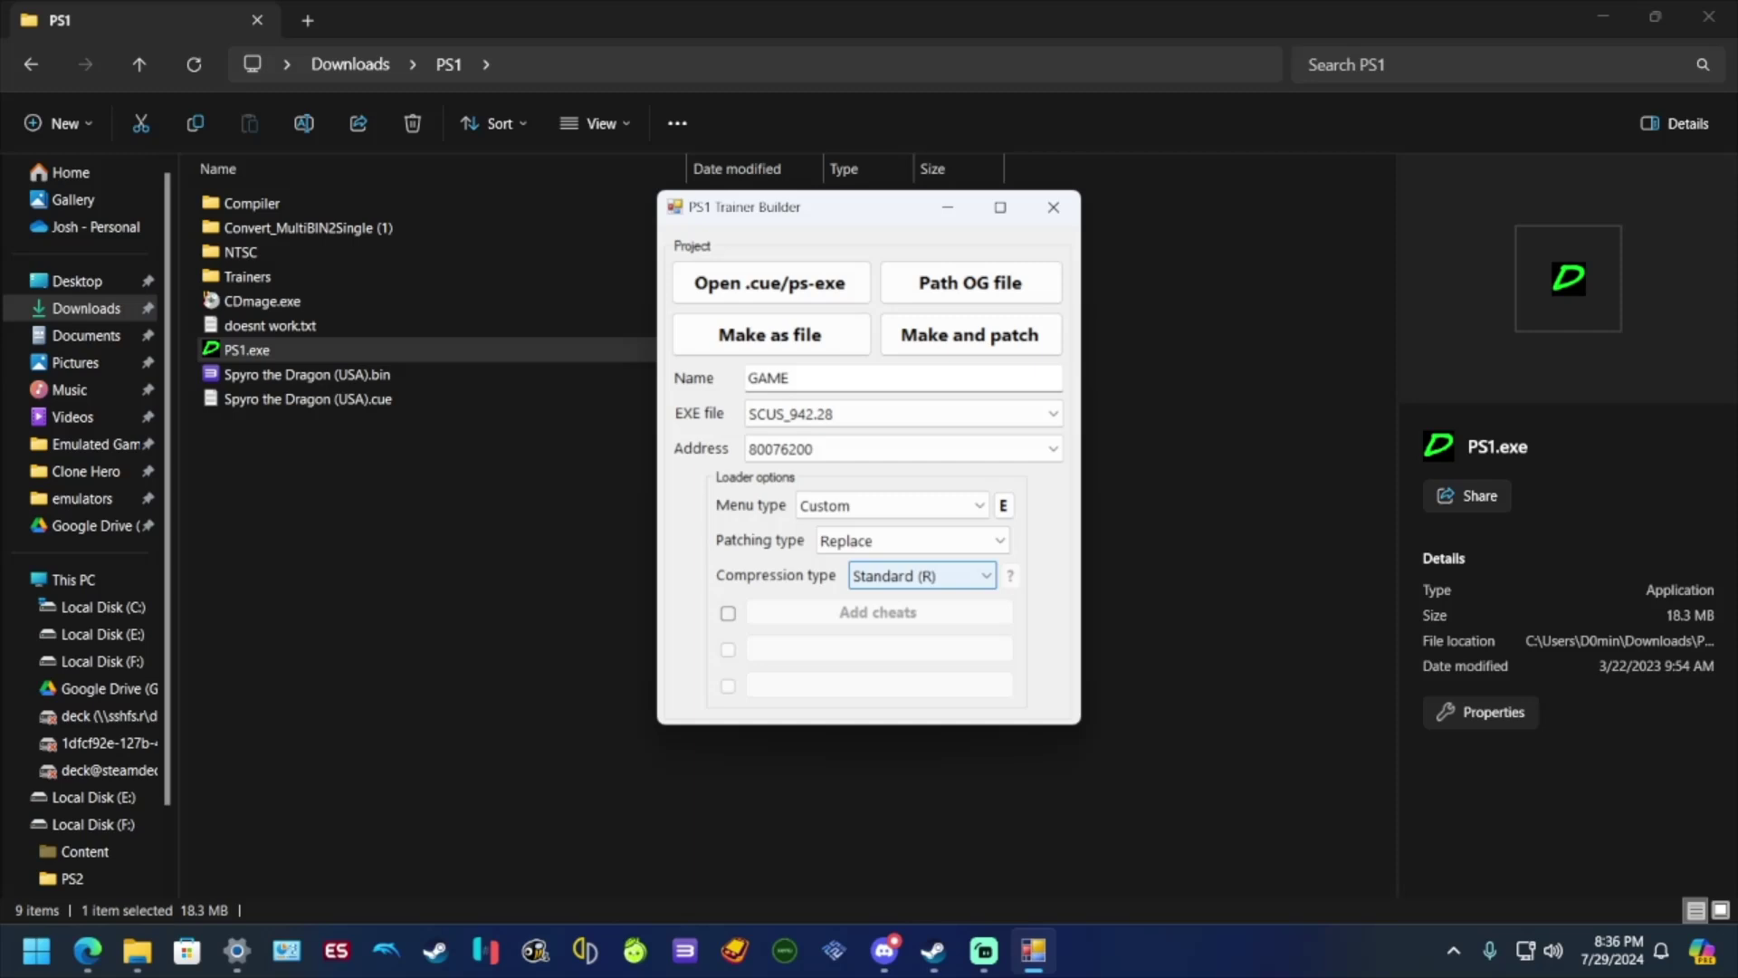
key(alt+Down)
key(Down)
key(Down)
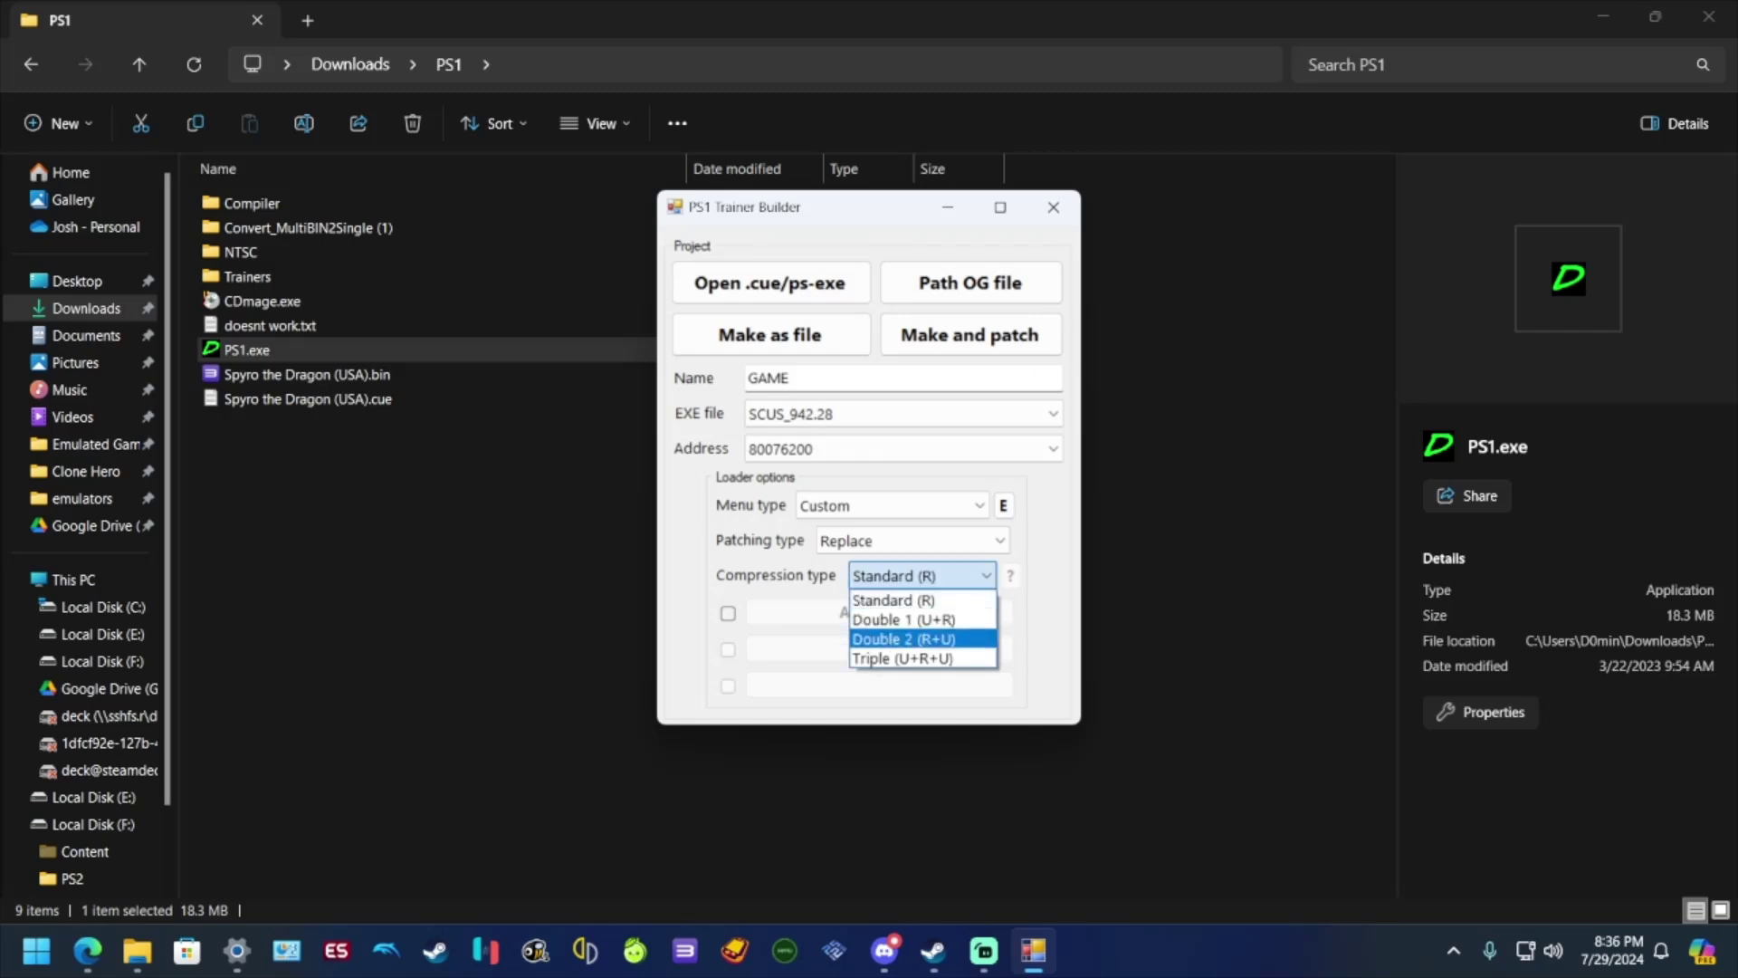
key(Return)
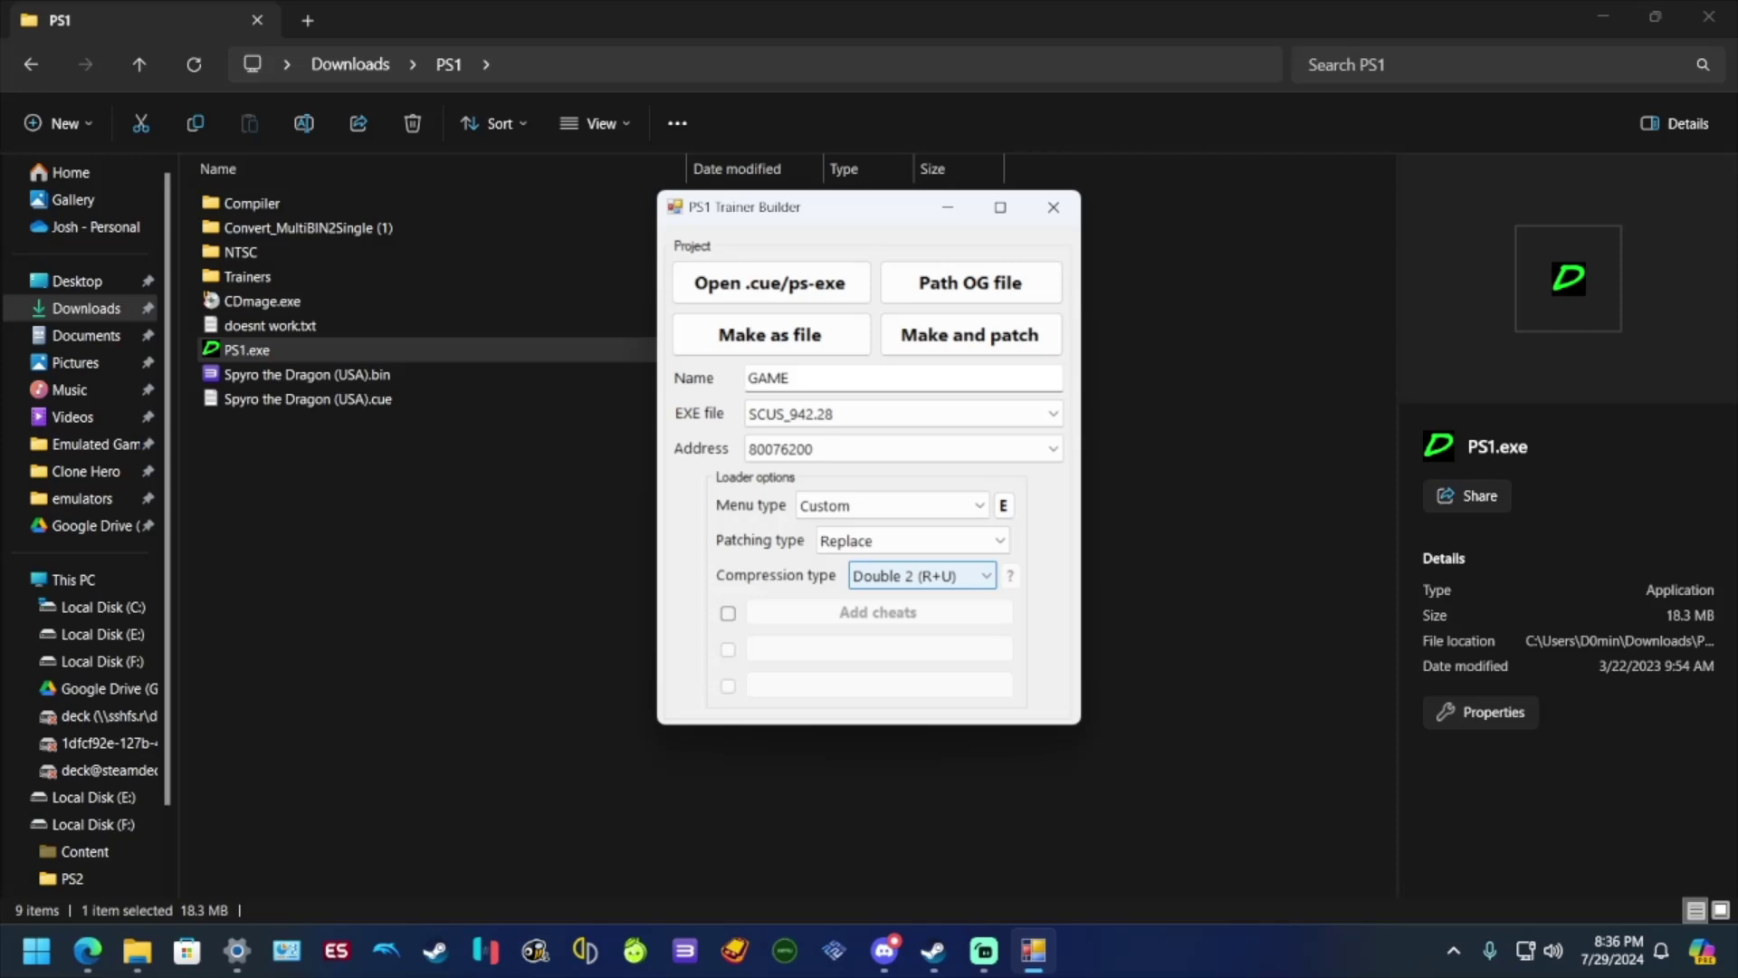
Step: Review the available compression types from Standard (R) to Triple (U+R+U), keeping Double 2 (R+U) selected
key(alt+Down)
key(Down)
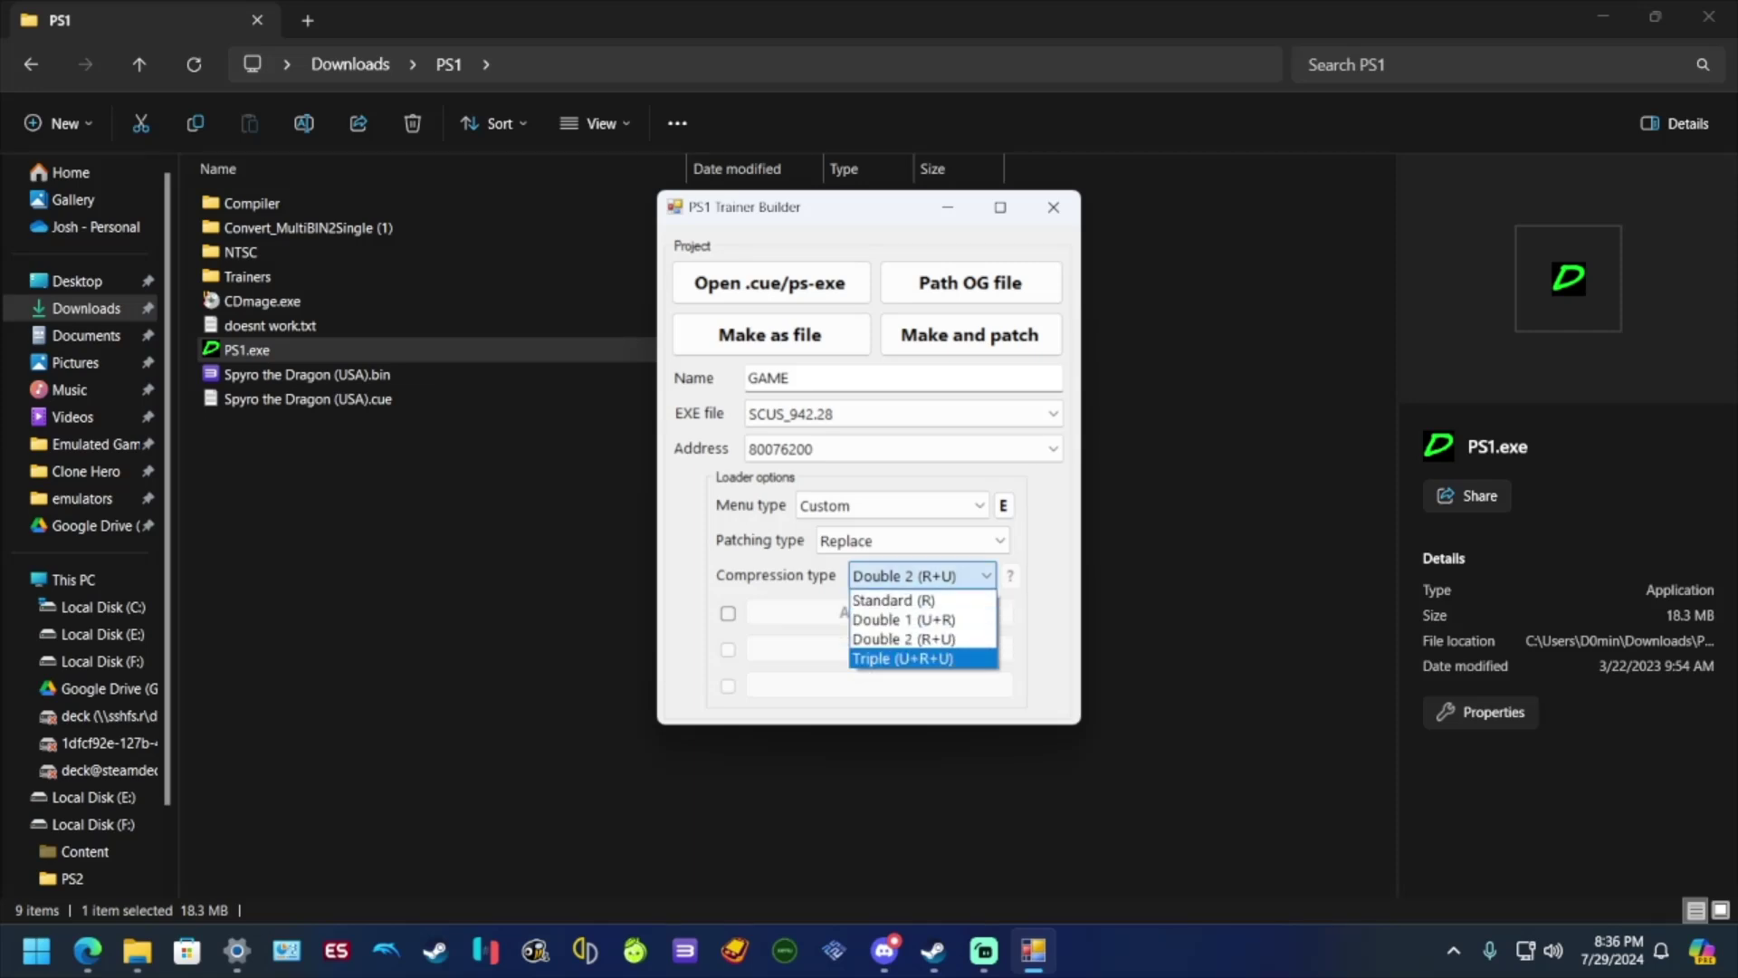
key(Up)
key(Down)
key(Up)
key(Up)
key(Up)
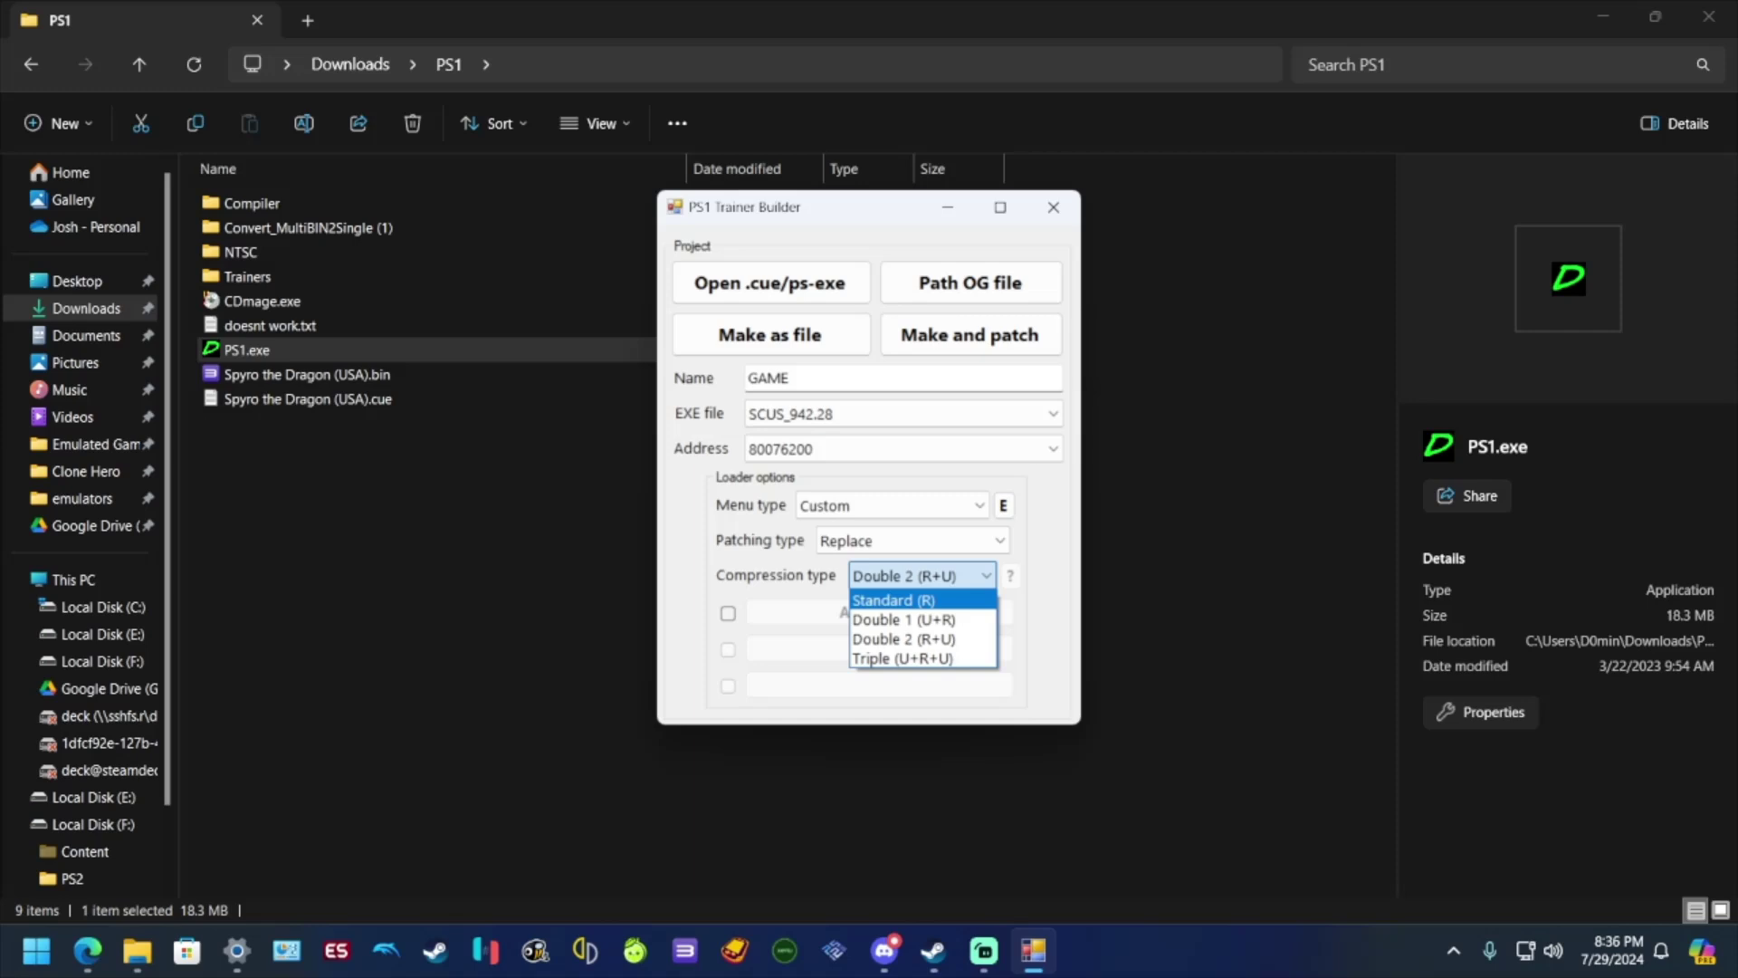
key(Down)
key(Up)
key(Down)
key(Up)
key(Down)
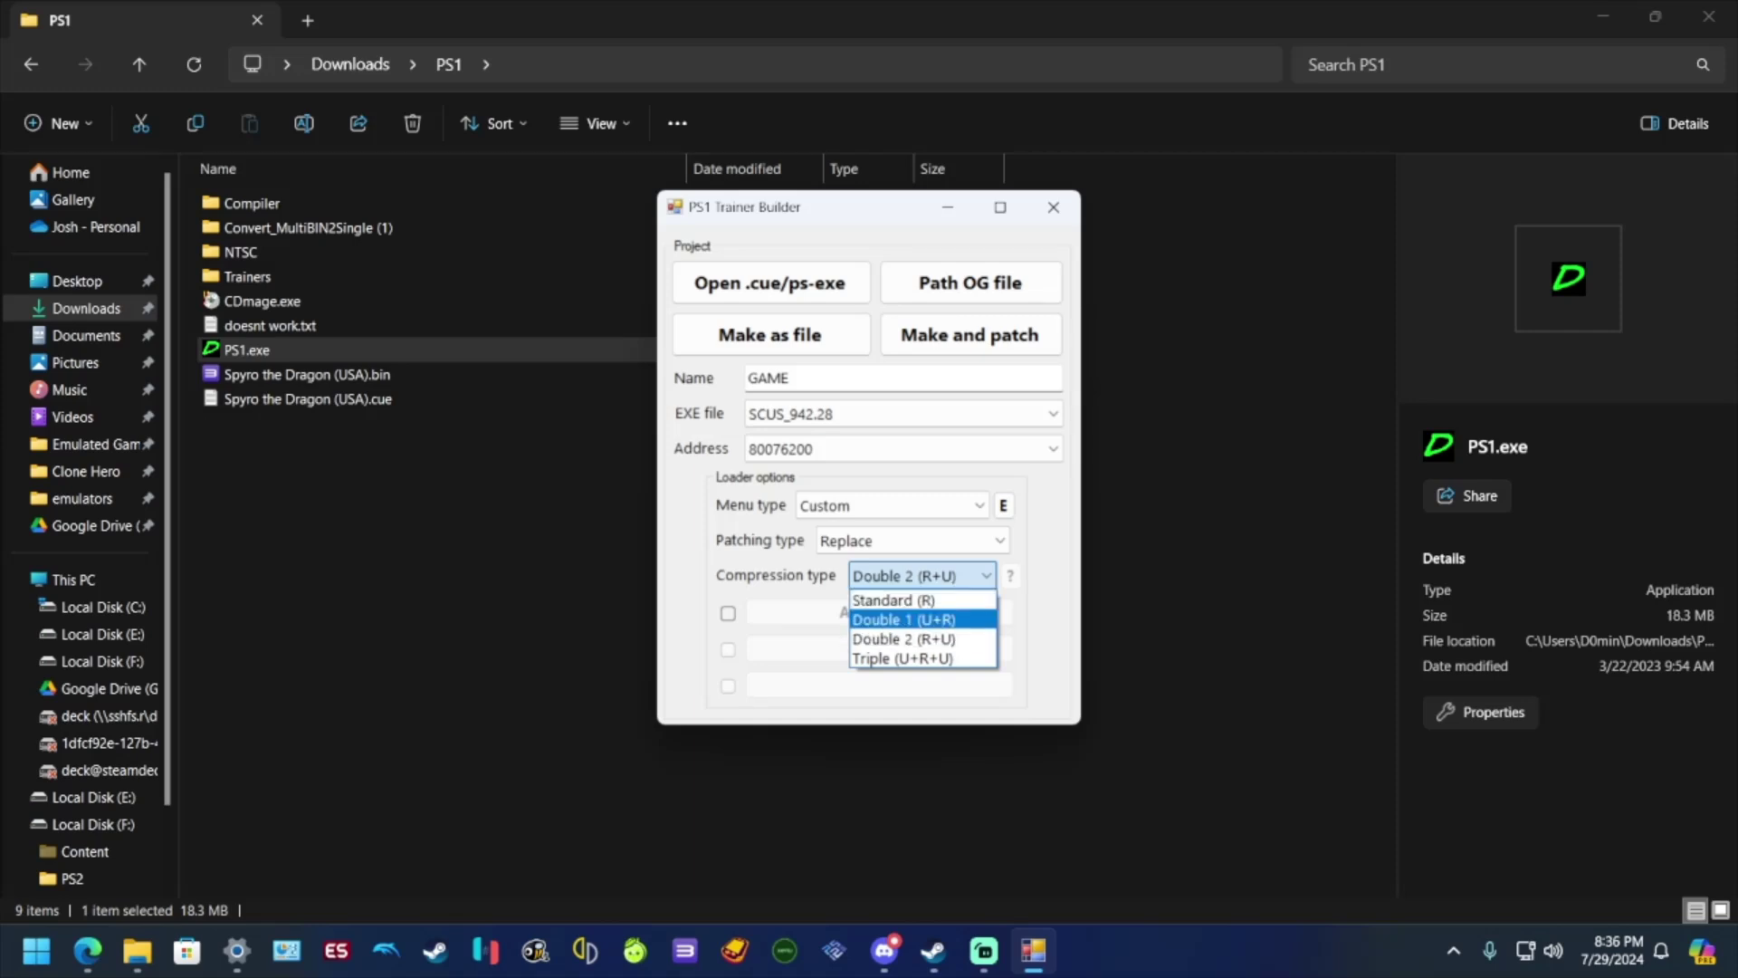
key(Up)
key(Down)
key(Up)
key(Down)
key(Down)
key(Down)
key(Up)
key(Down)
key(Up)
key(Down)
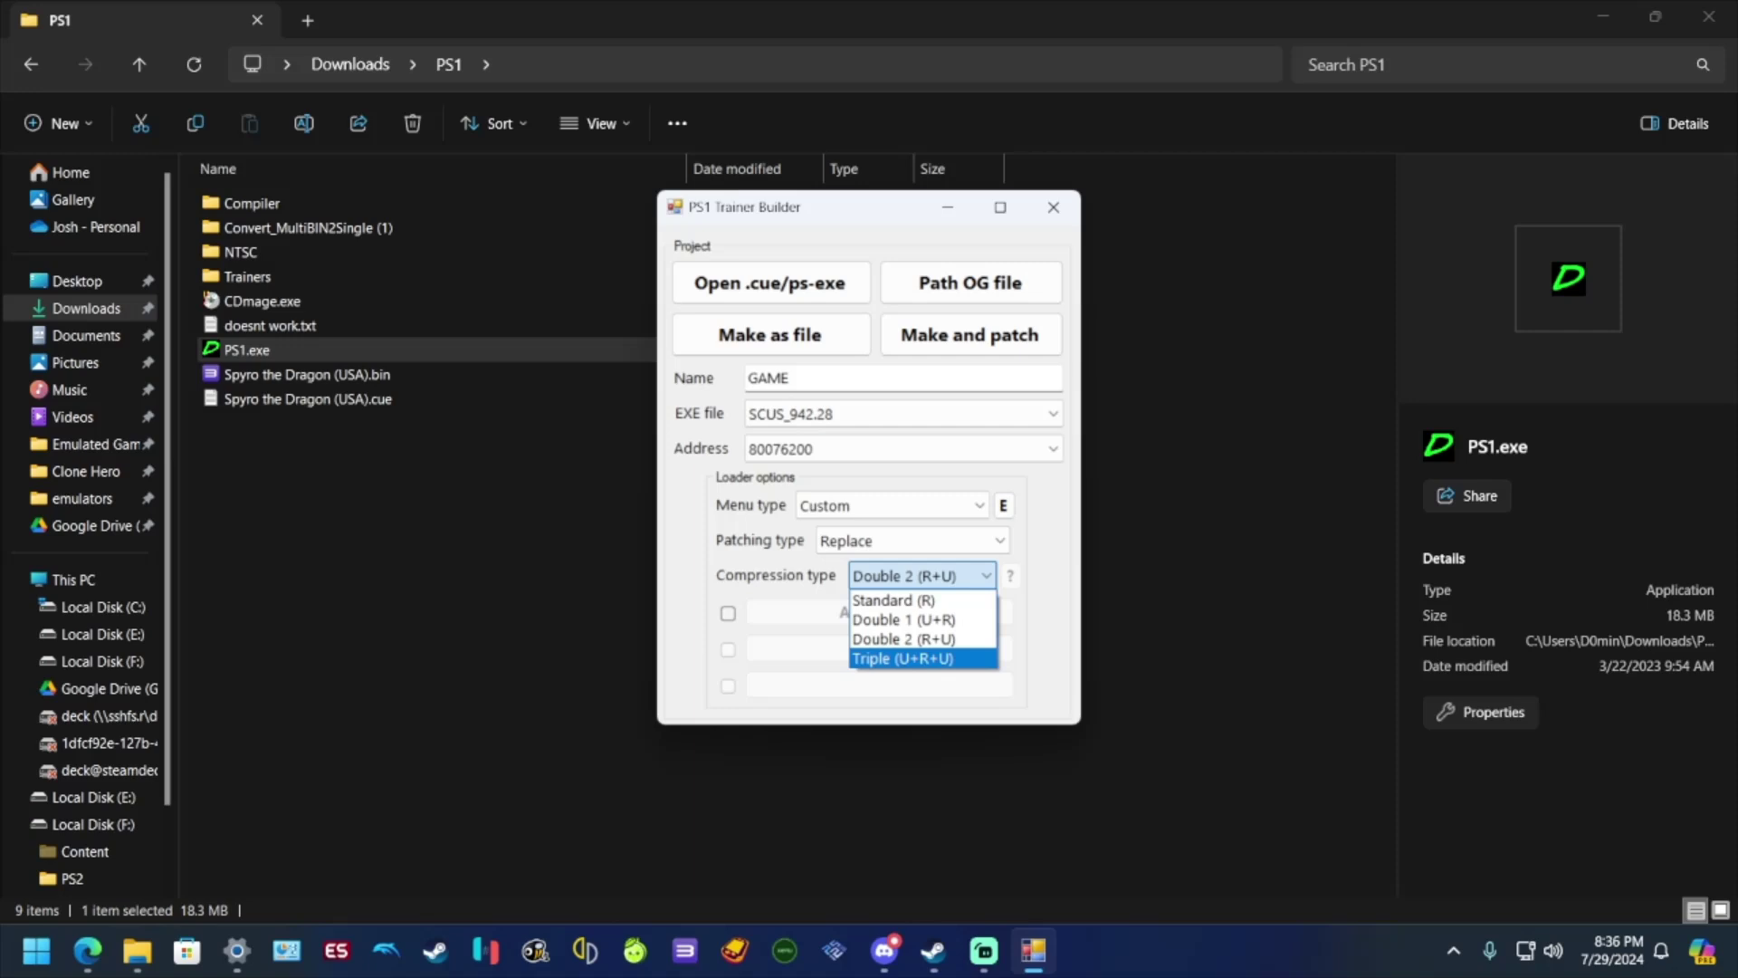
key(Up)
key(Down)
key(Up)
key(Down)
key(Up)
key(Down)
click(904, 639)
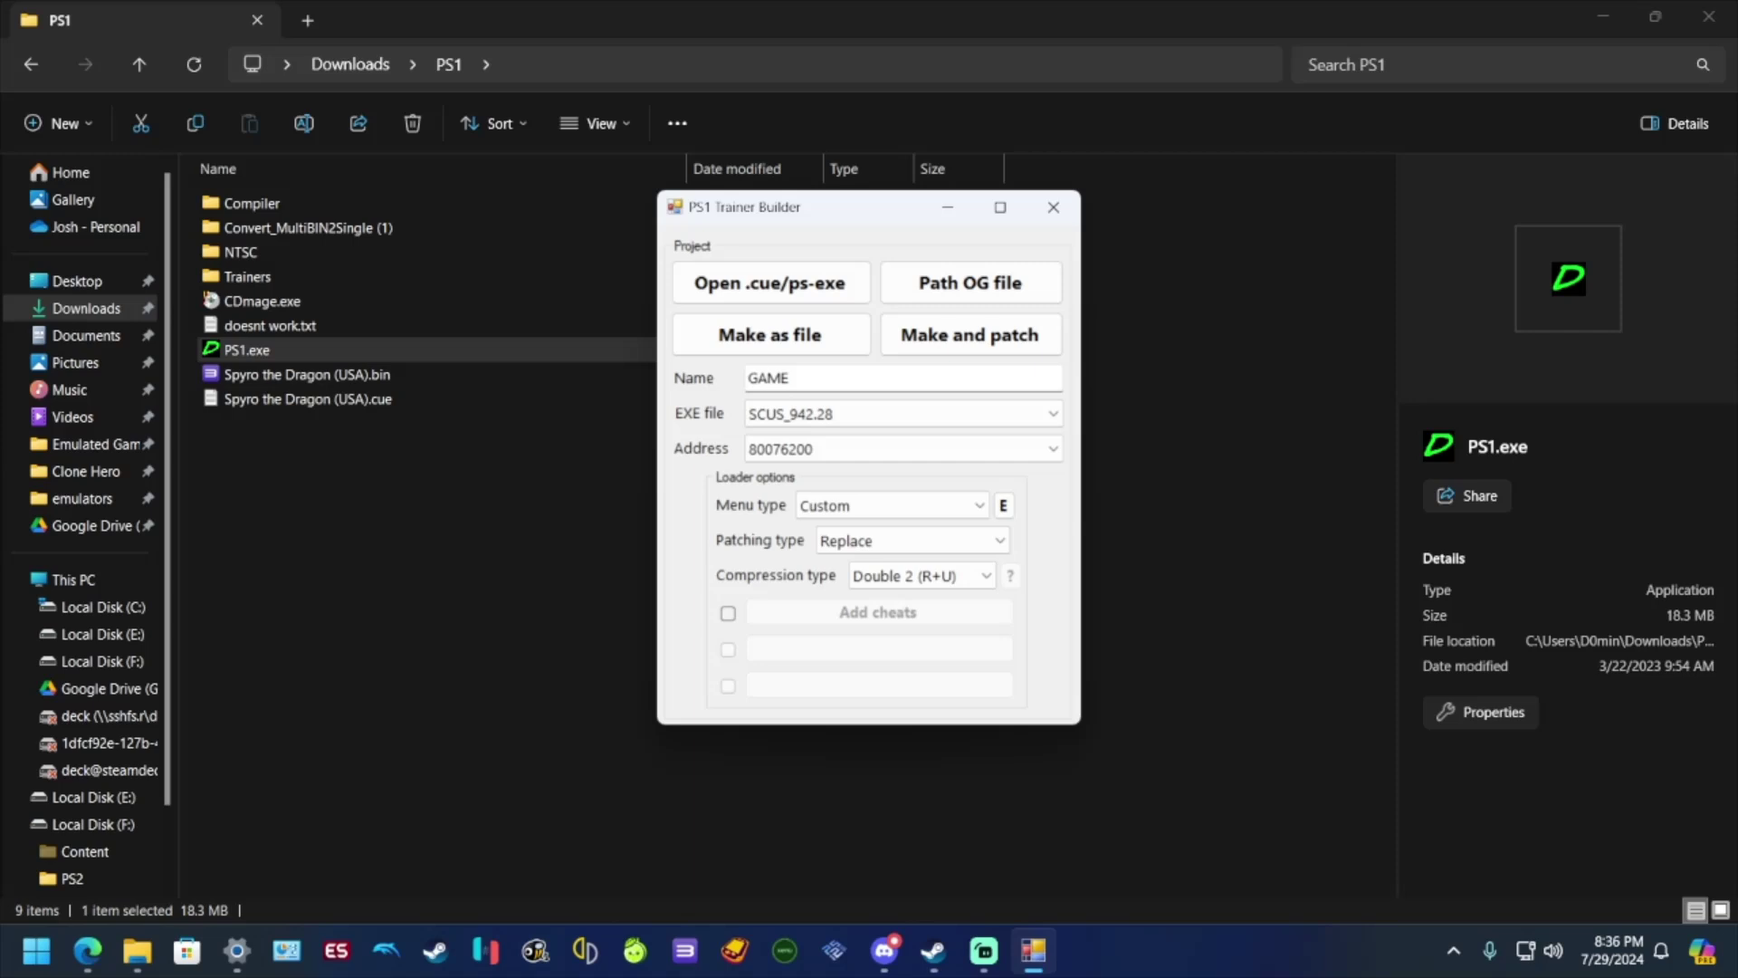
Step: Enable cheats in the loader options and open the cheat code editor
key(shift+Tab)
key(Tab)
click(728, 614)
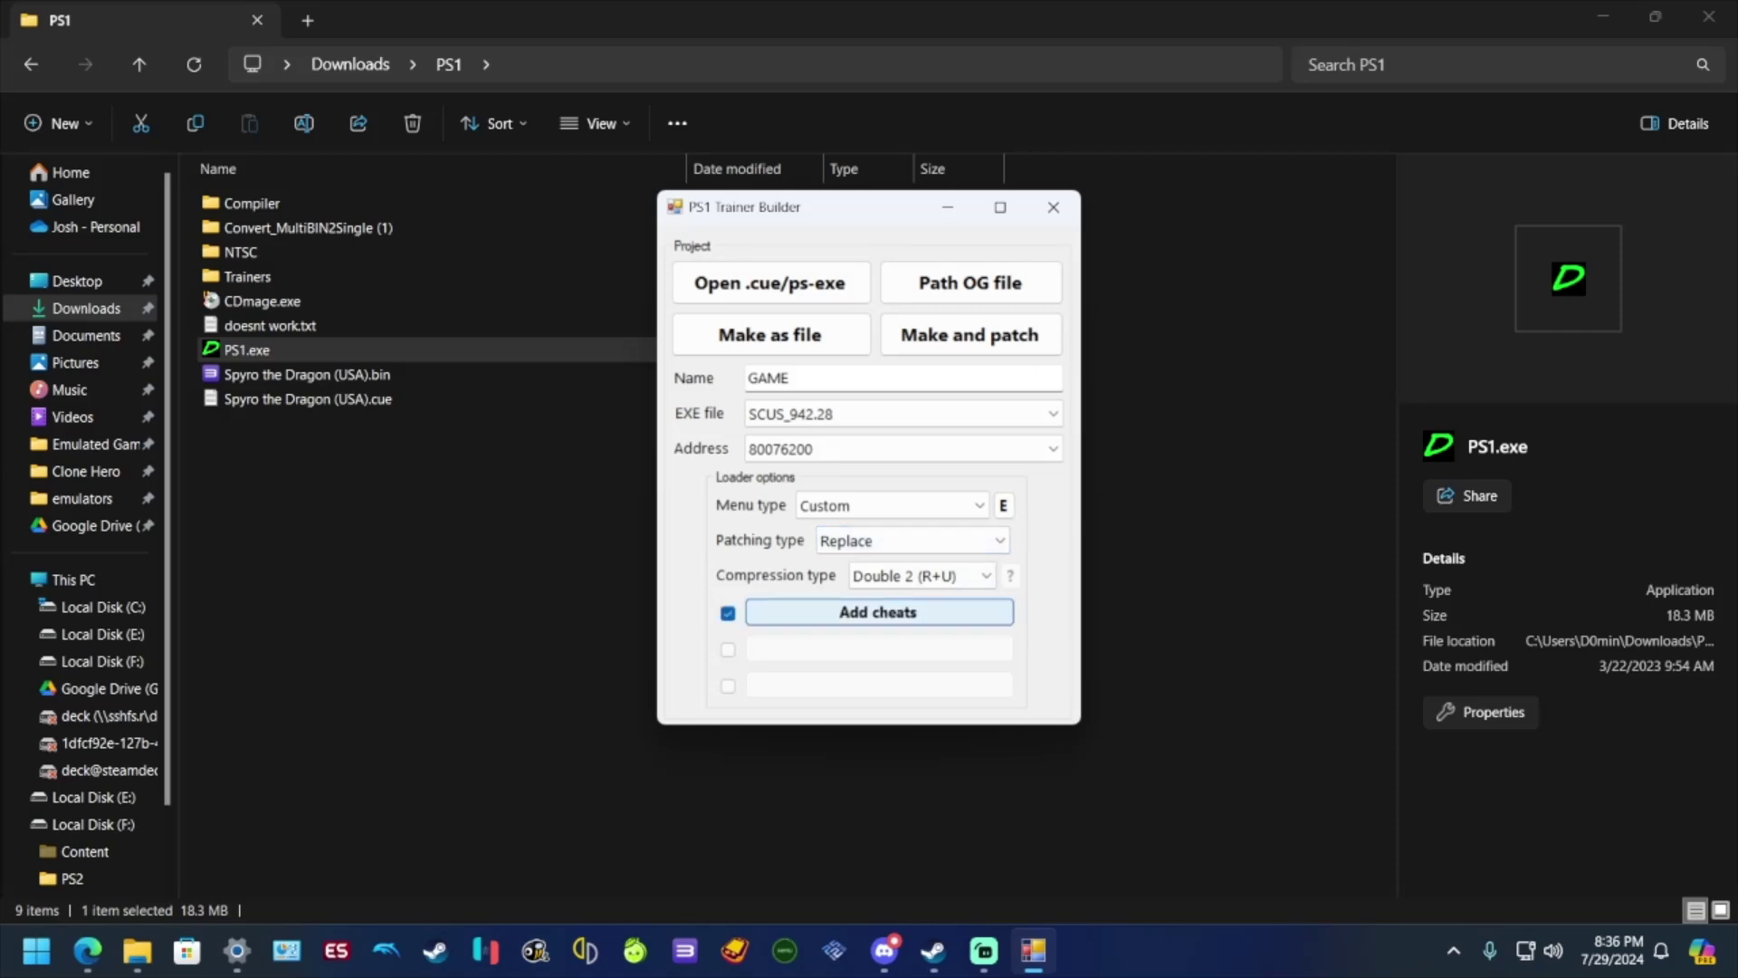
key(space)
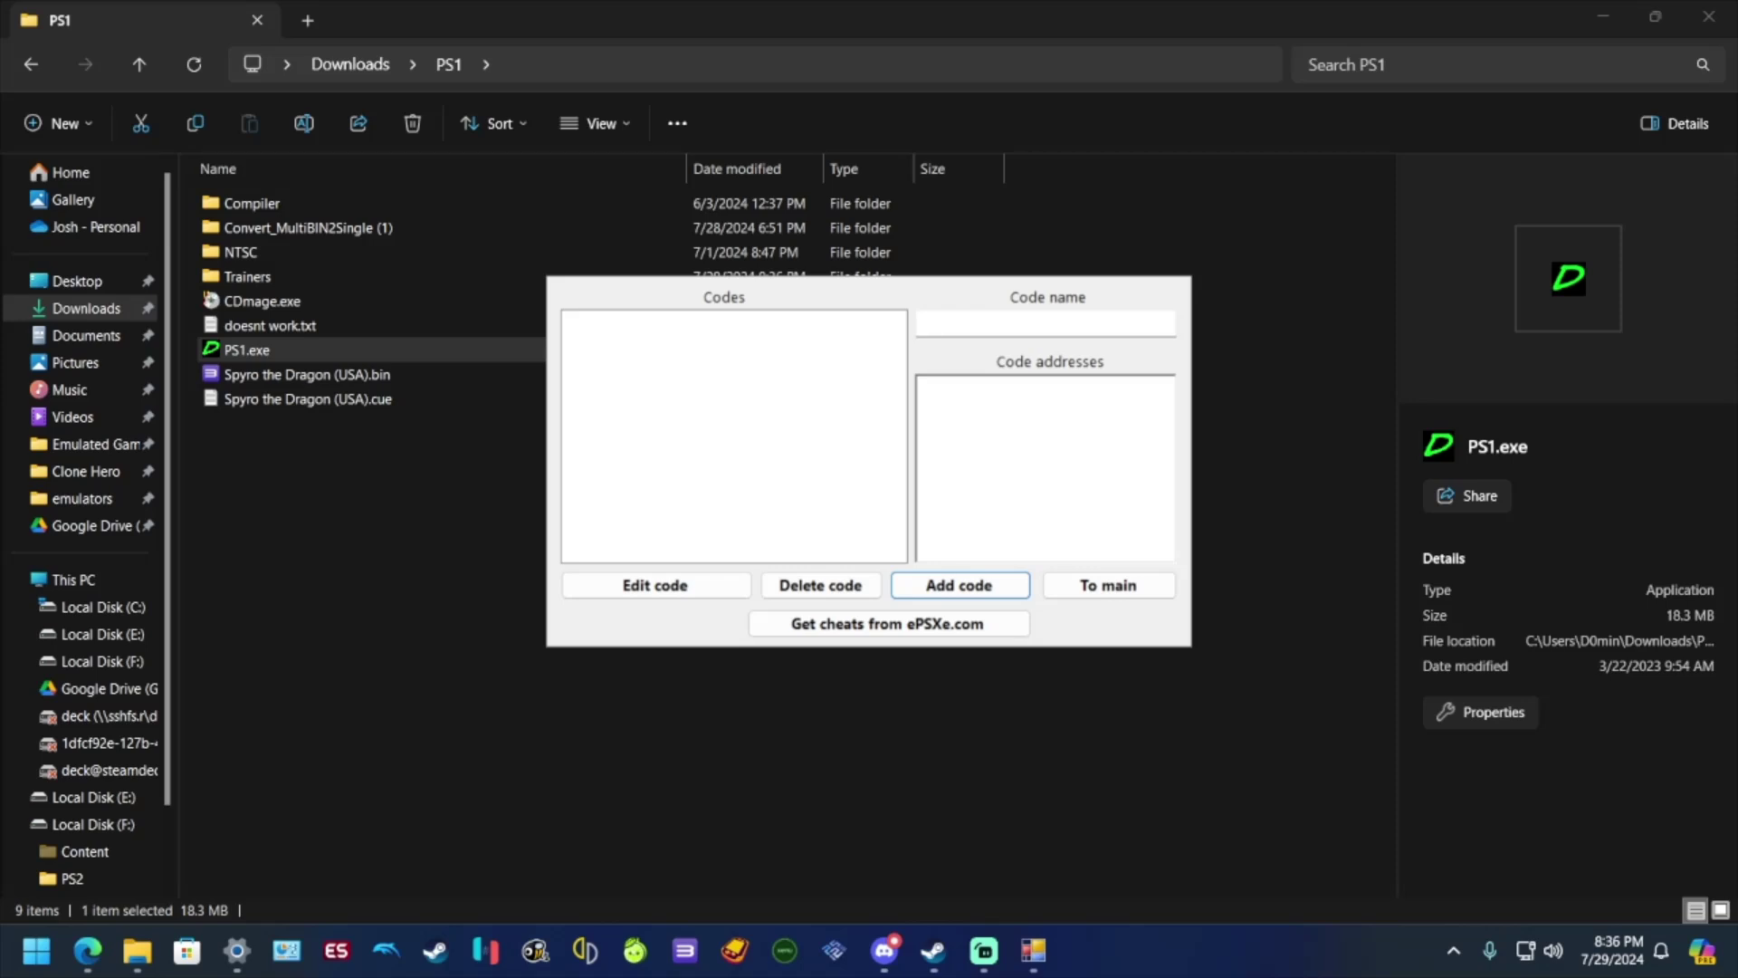
Step: Import the game's cheat codes from ePSXe.com into the empty code list
click(1046, 325)
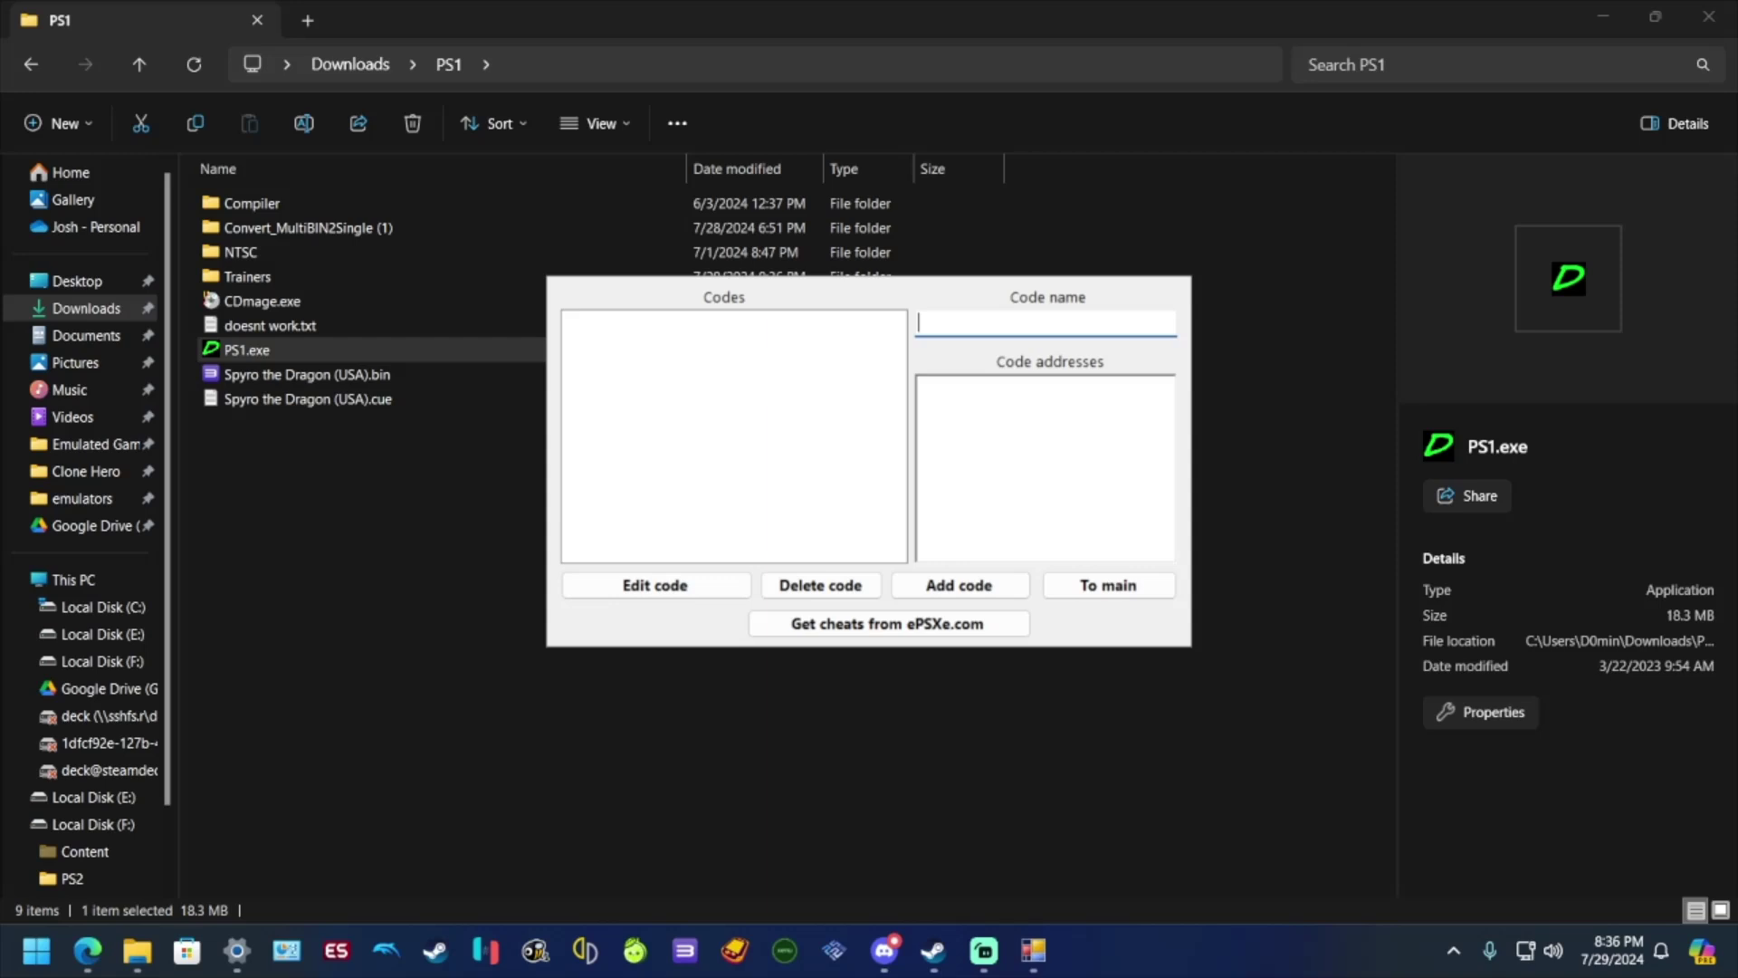
click(1046, 443)
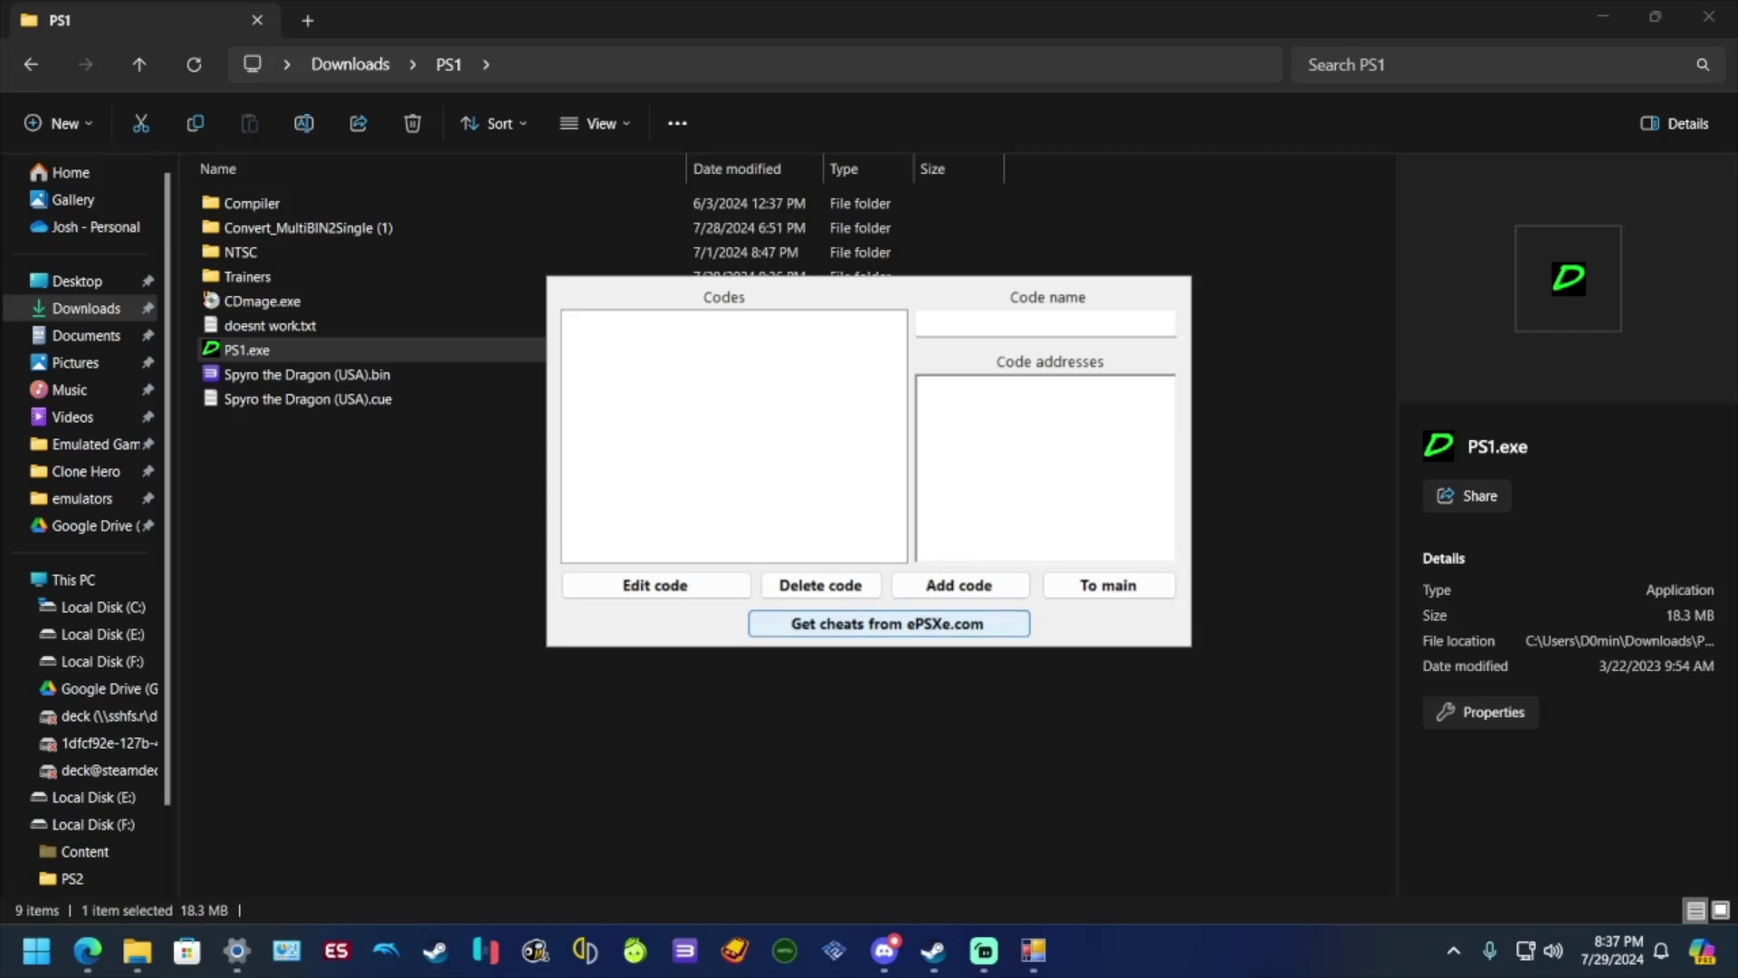
click(888, 624)
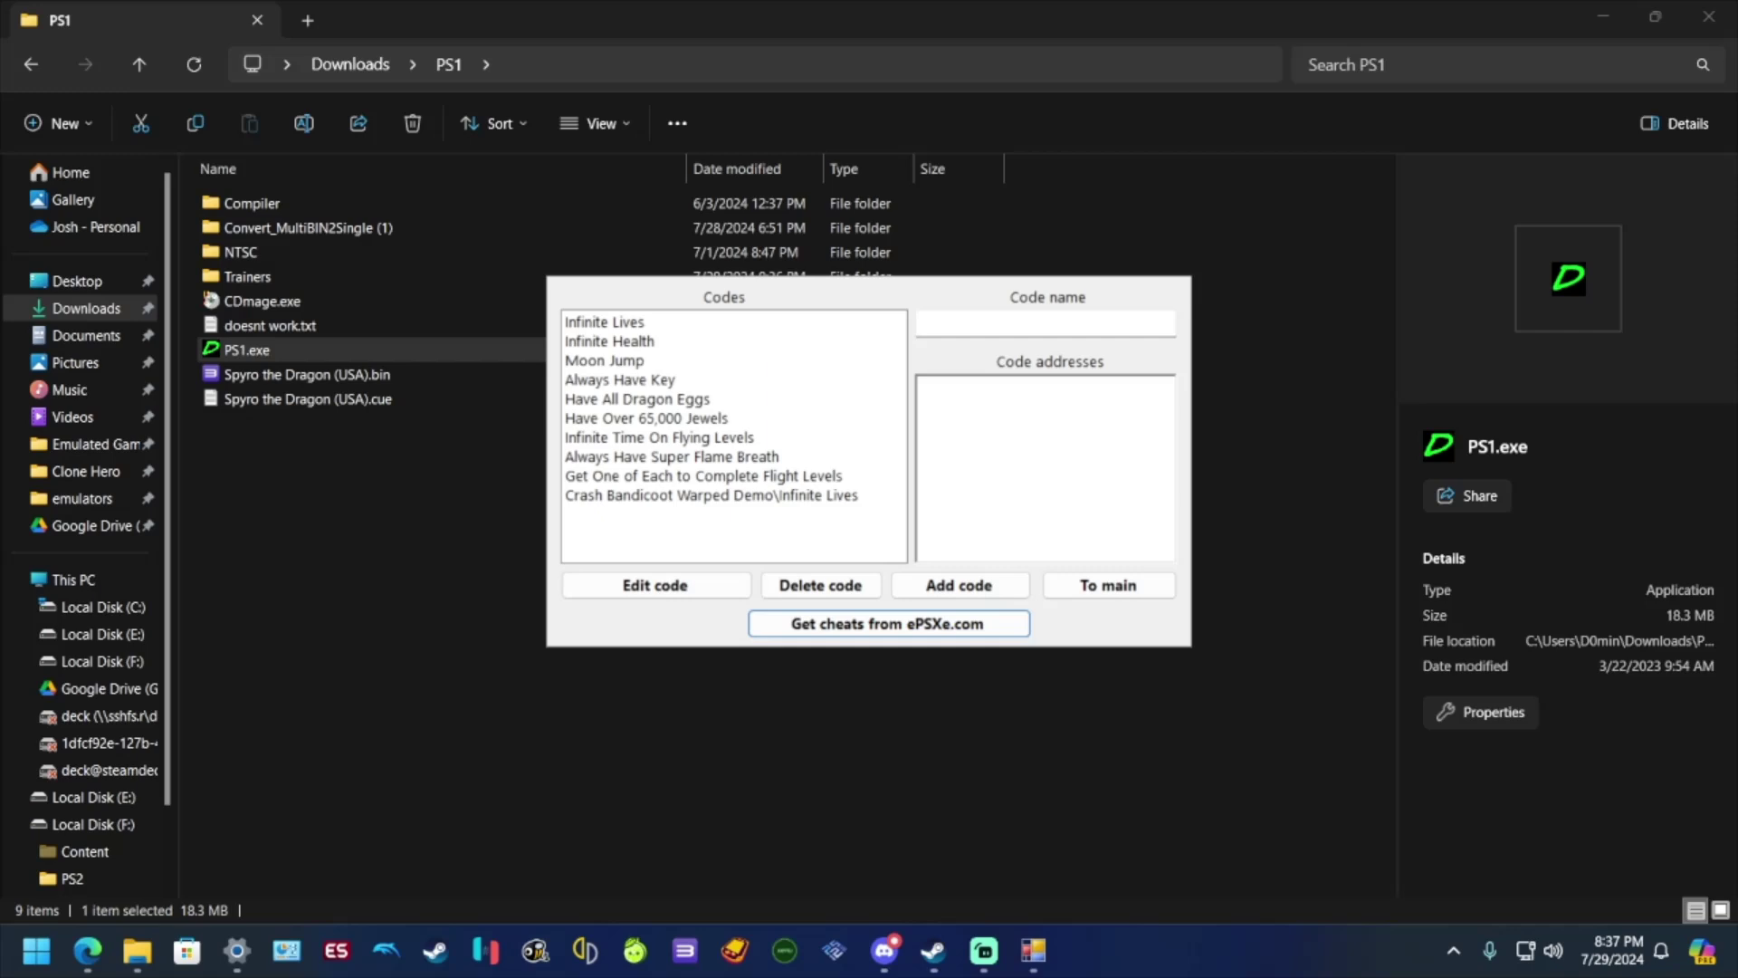
Step: Check the Infinite Lives, Always Have Key and Always Have Super Flame Breath codes for trailing spaces in their names and addresses
click(605, 323)
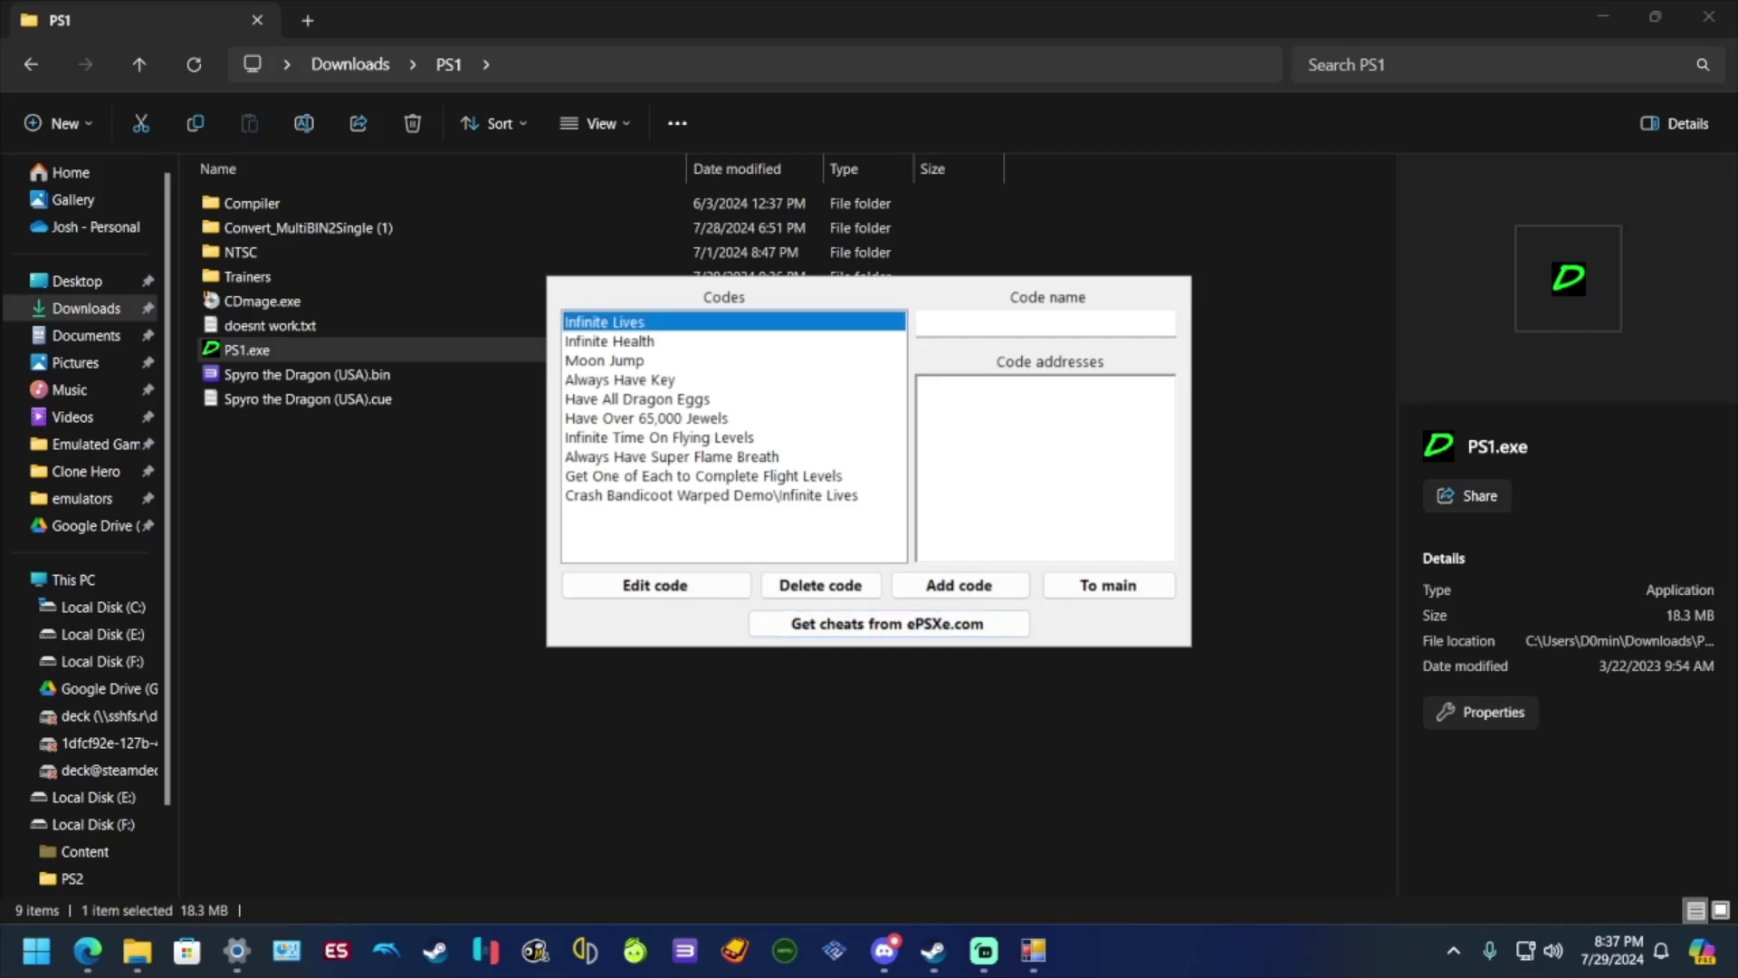
click(604, 323)
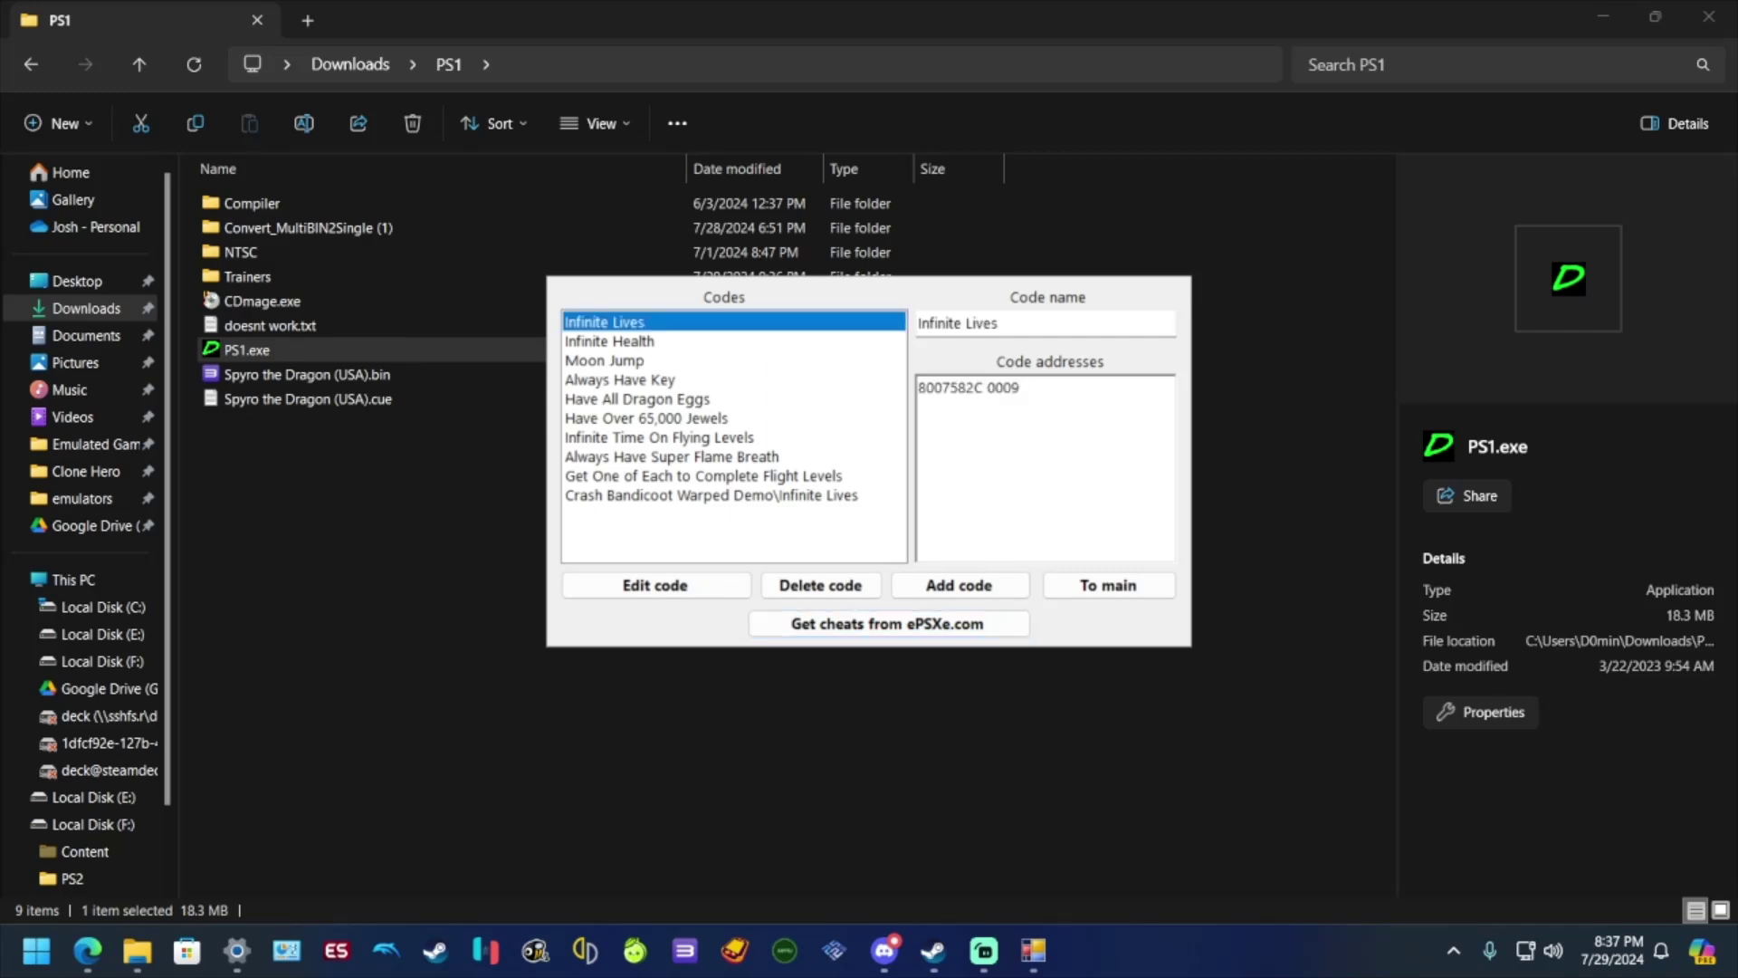
click(1001, 323)
click(1021, 389)
click(620, 381)
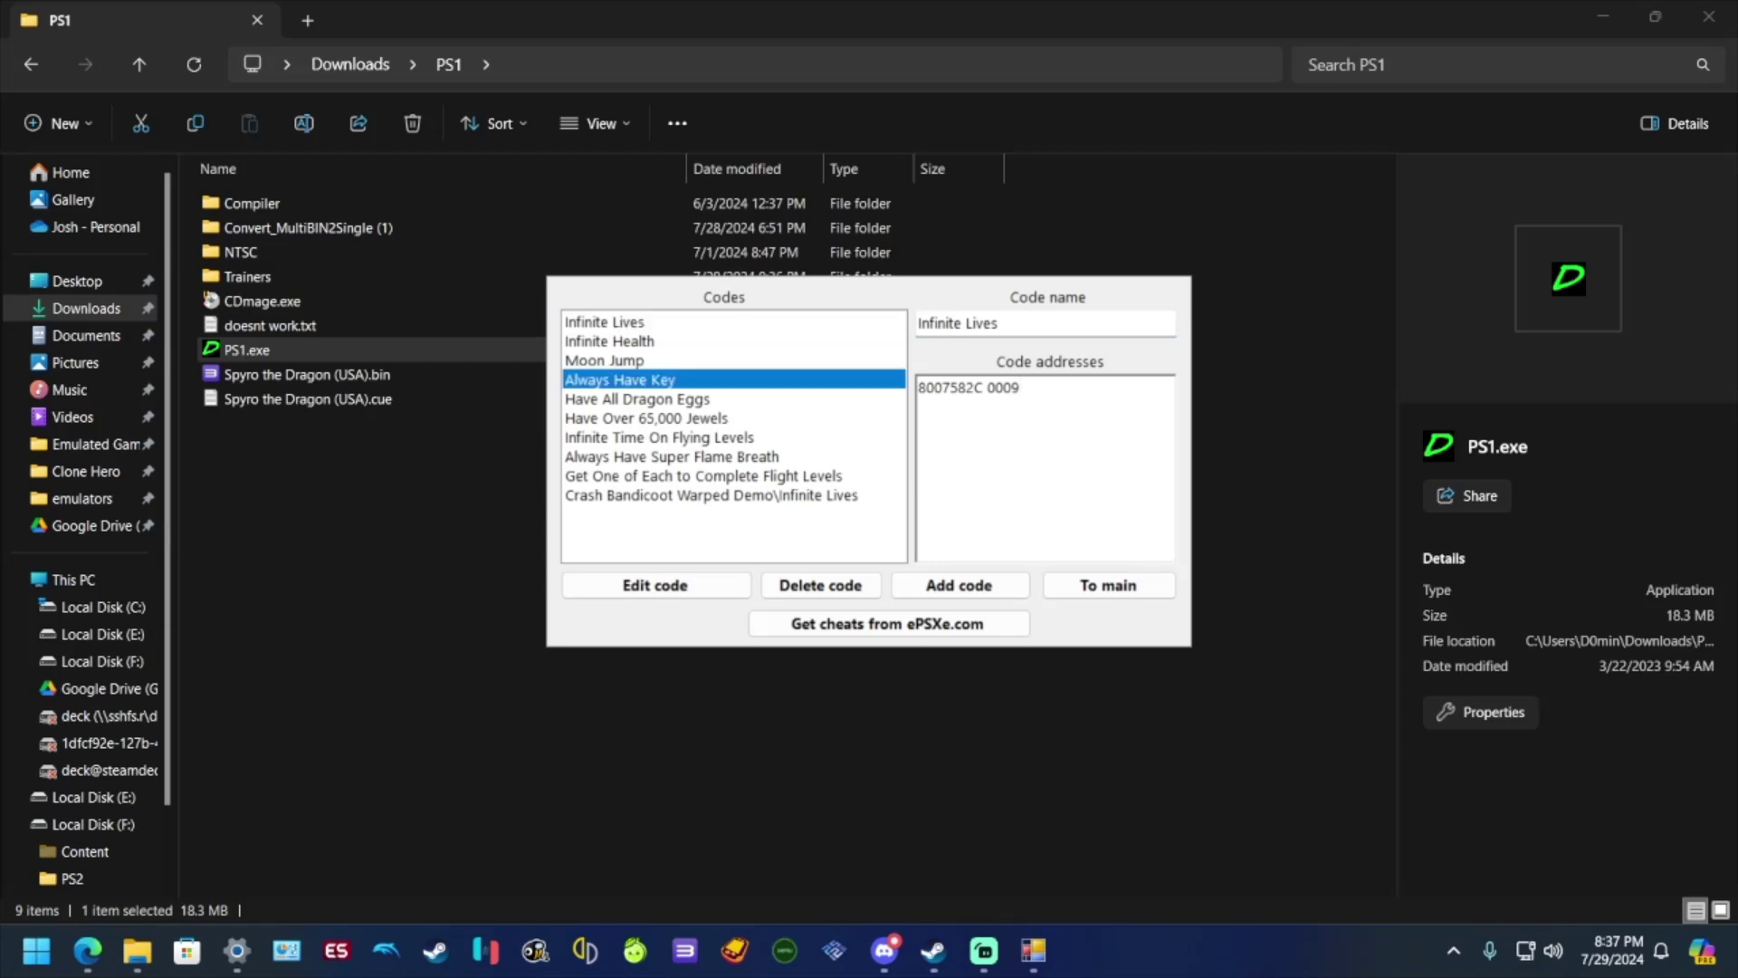
click(1030, 323)
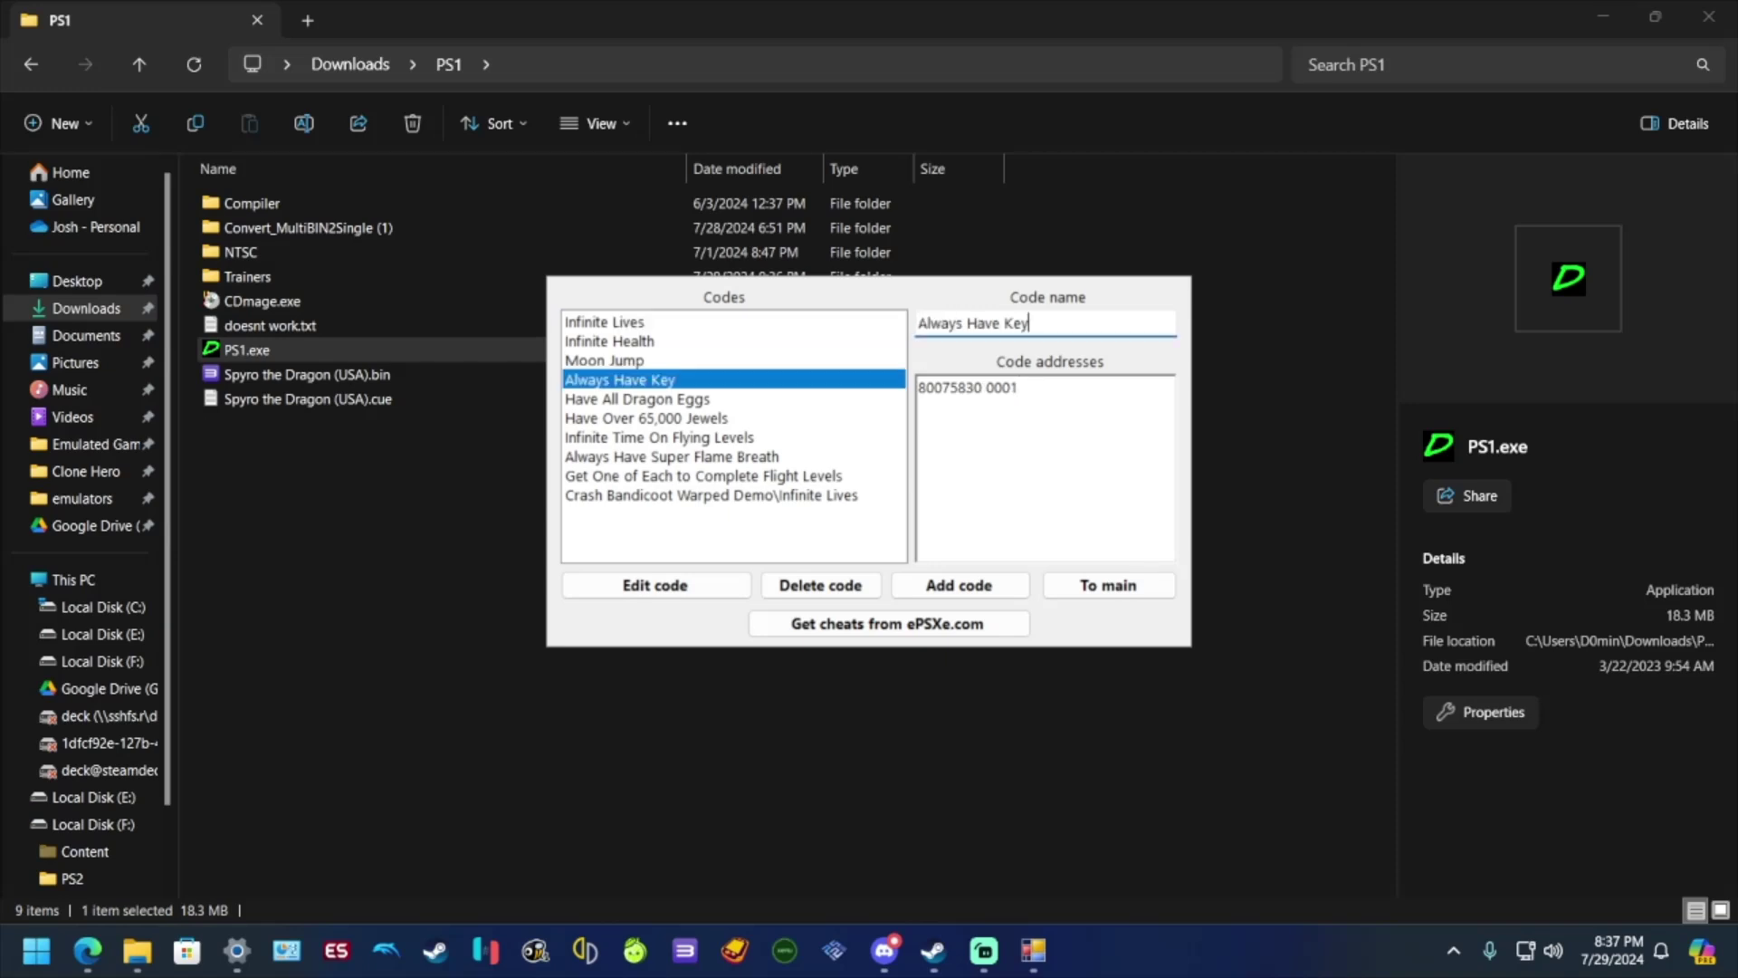
click(1019, 388)
click(681, 457)
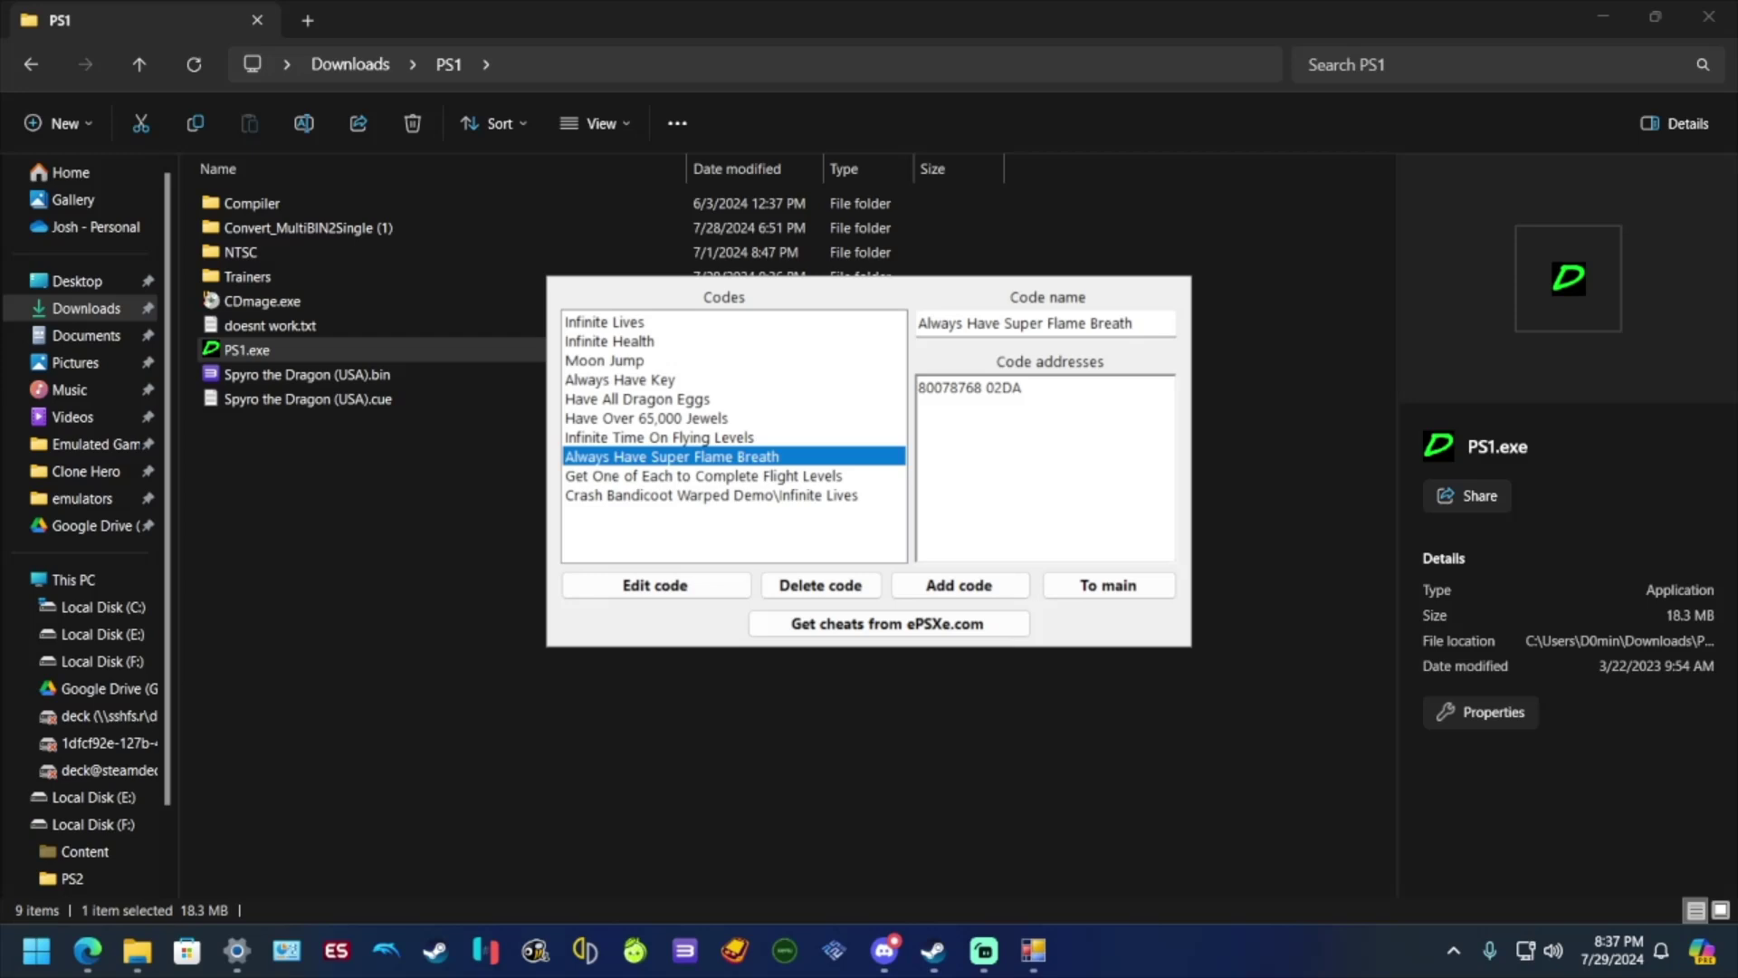
Step: Remove the trailing spaces from the name of the Crash Bandicoot Warped Demo\Infinite Lives code and save the edited code
click(711, 495)
click(1043, 324)
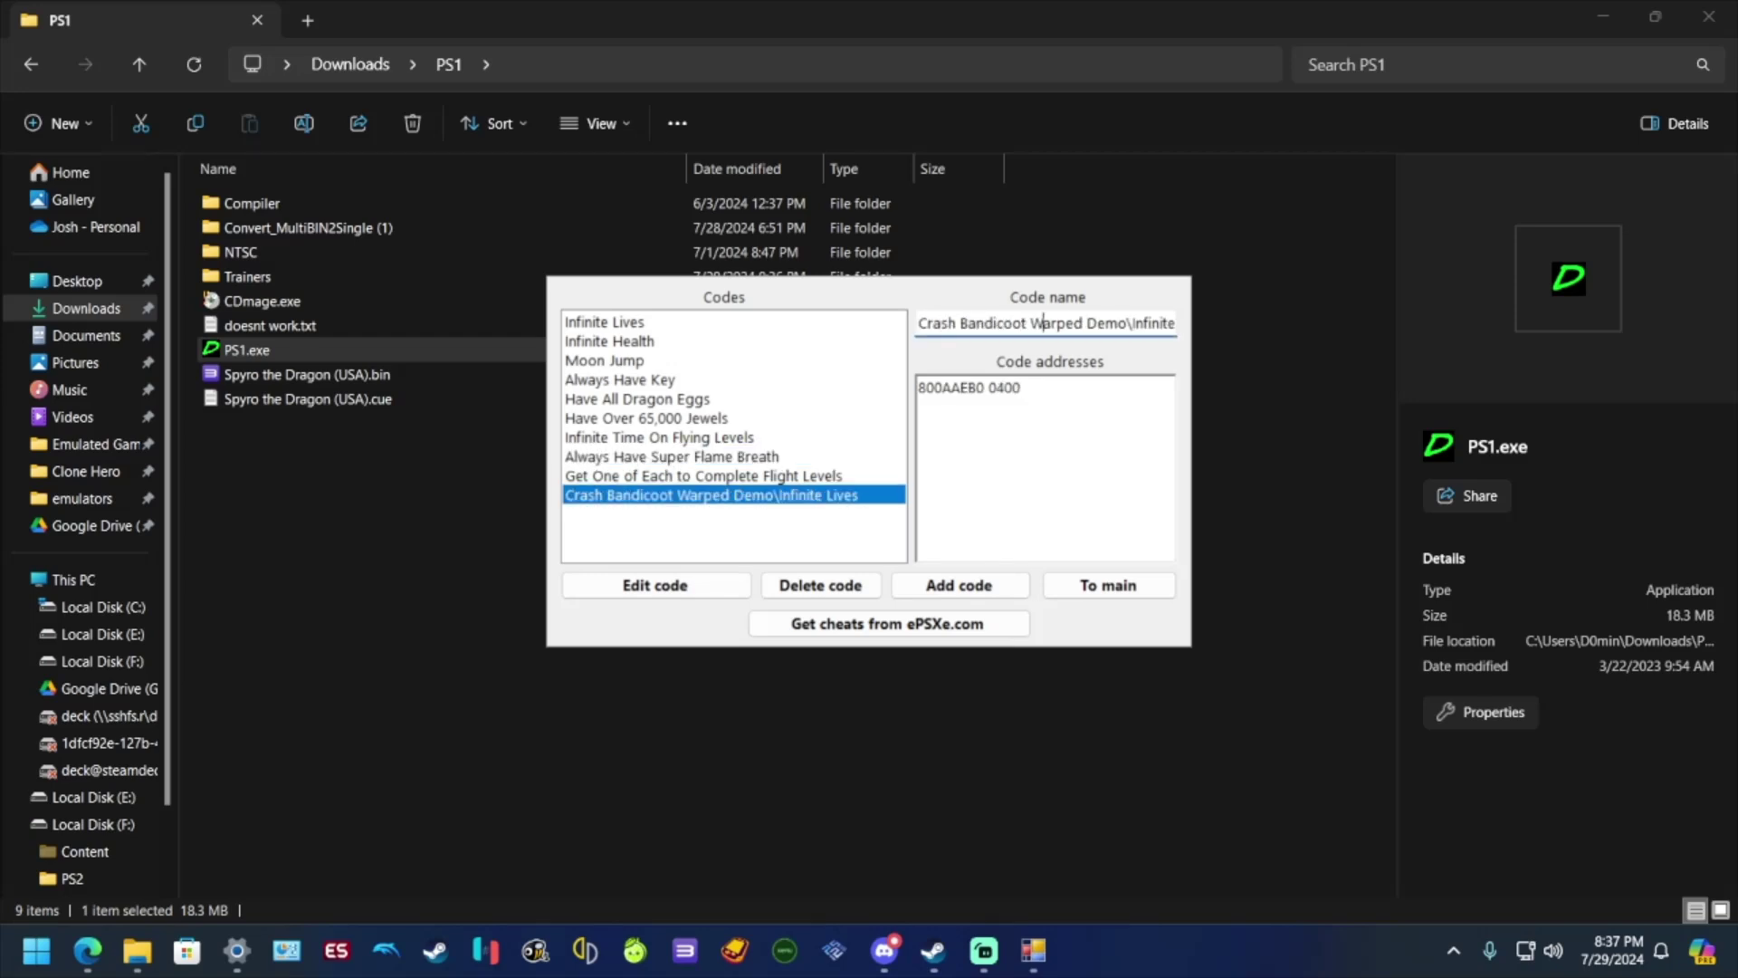
key(End)
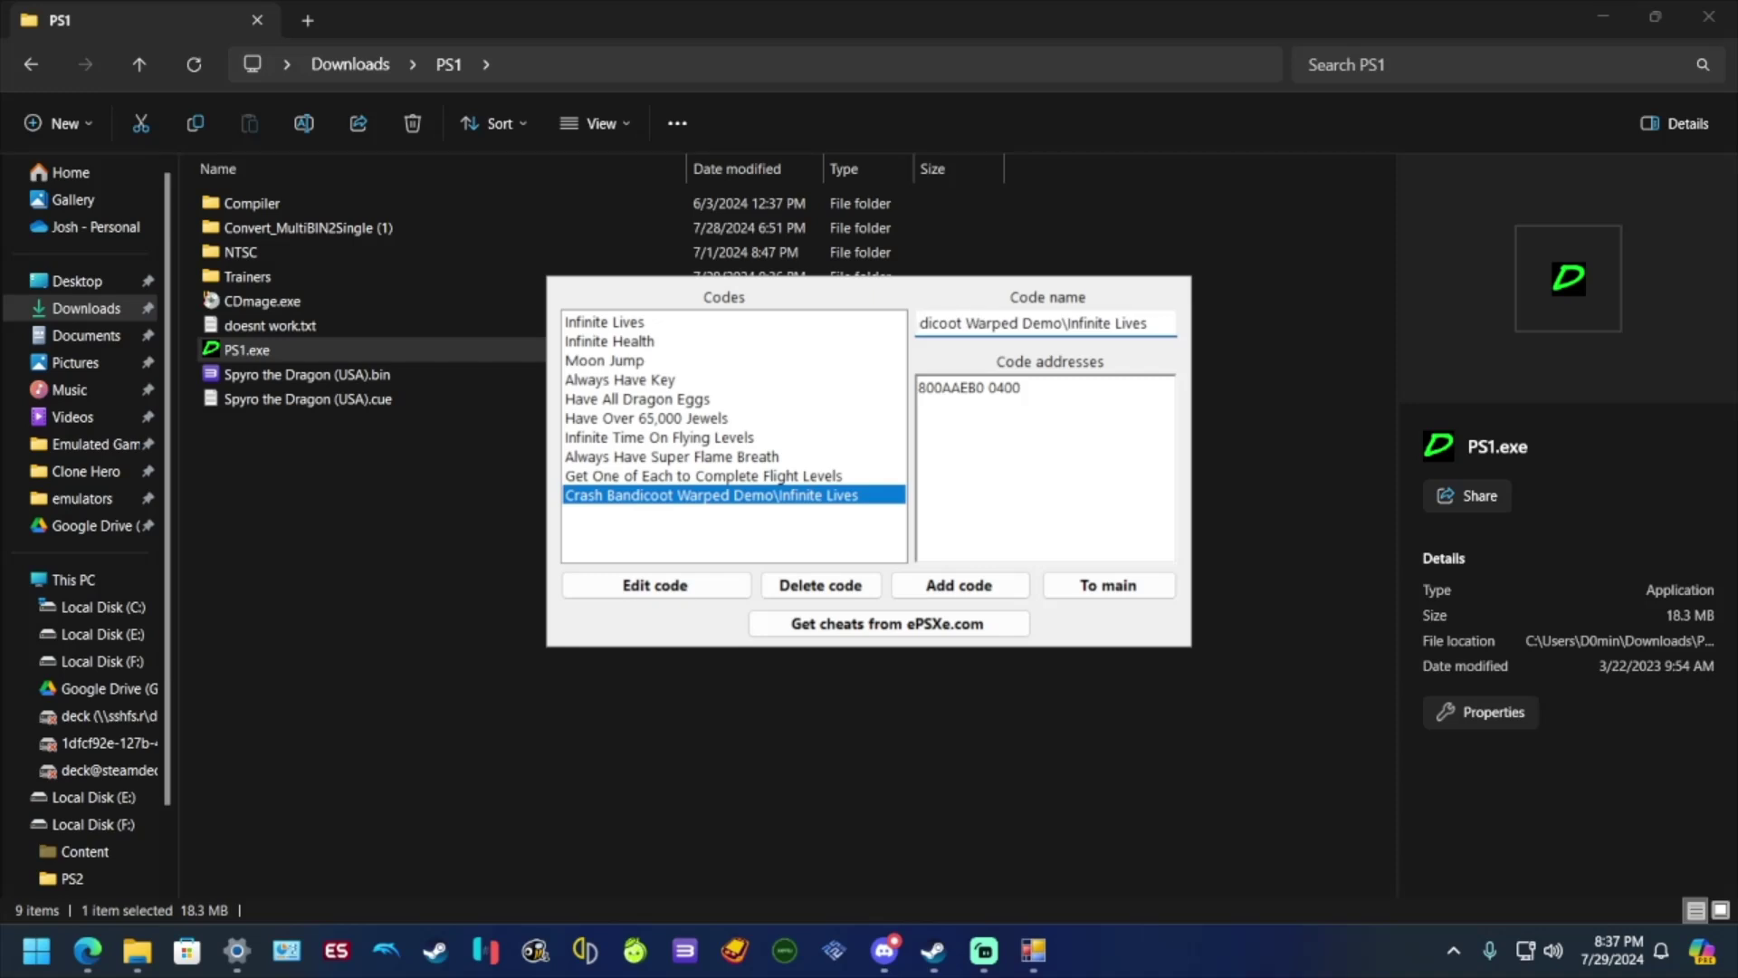
key(BackSpace)
key(BackSpace)
key(BackSpace)
key(BackSpace)
key(BackSpace)
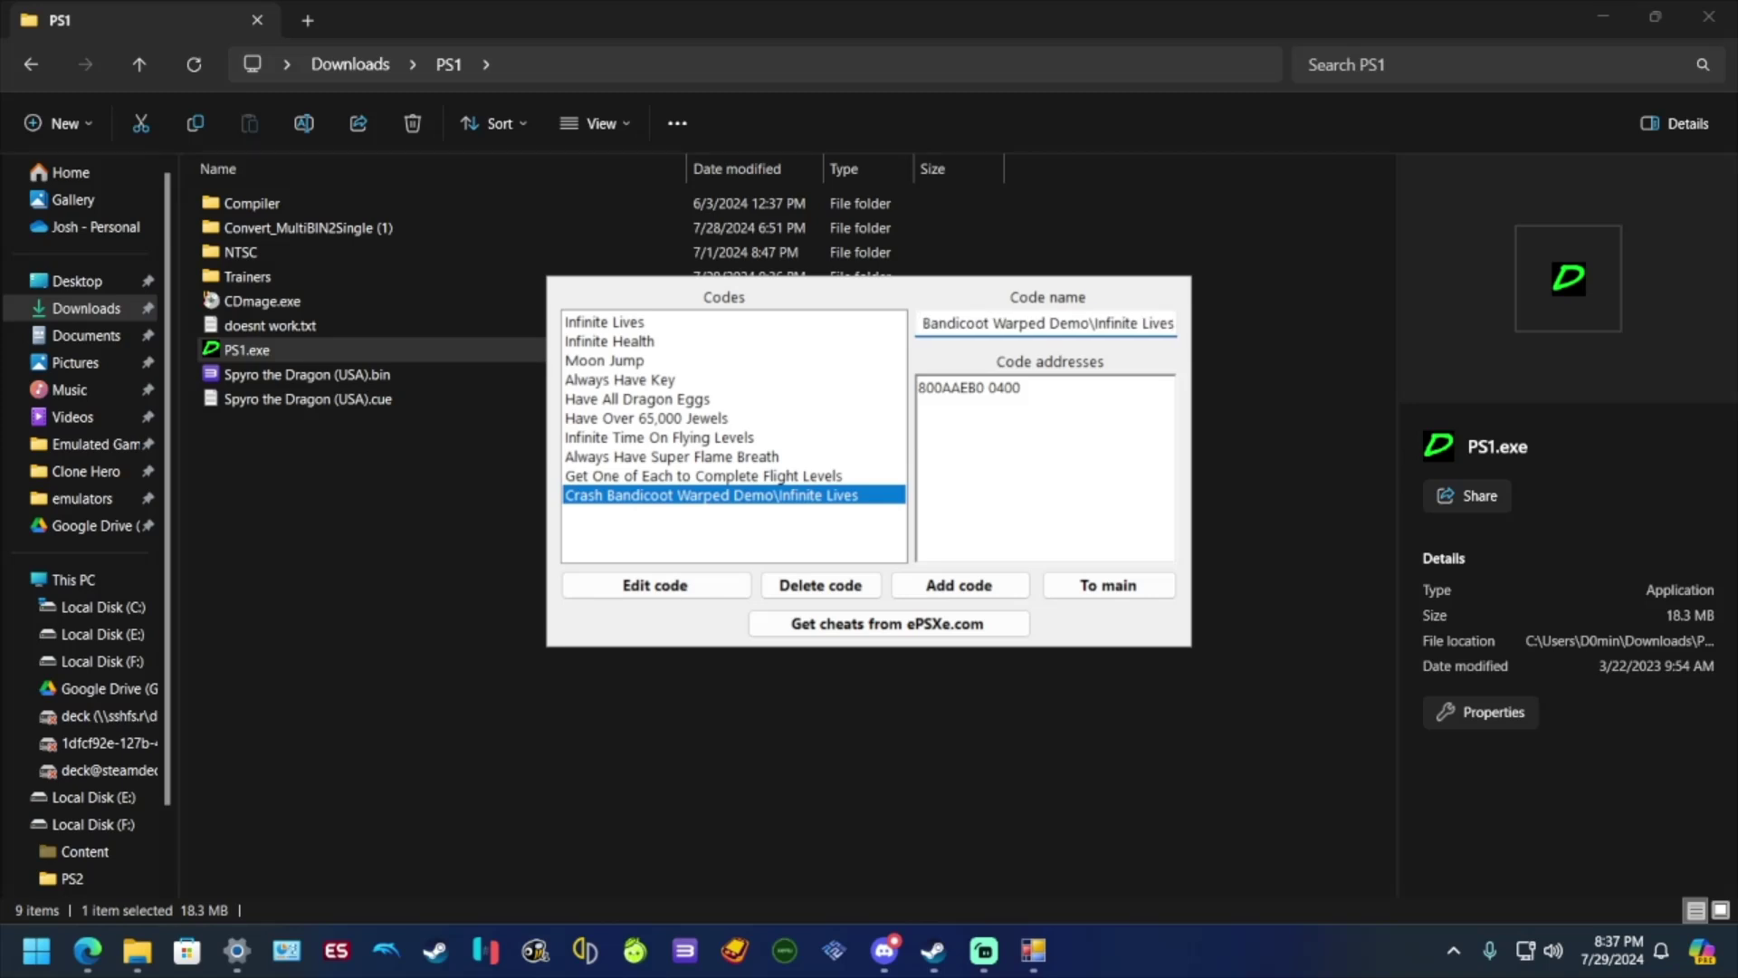
click(918, 405)
click(656, 585)
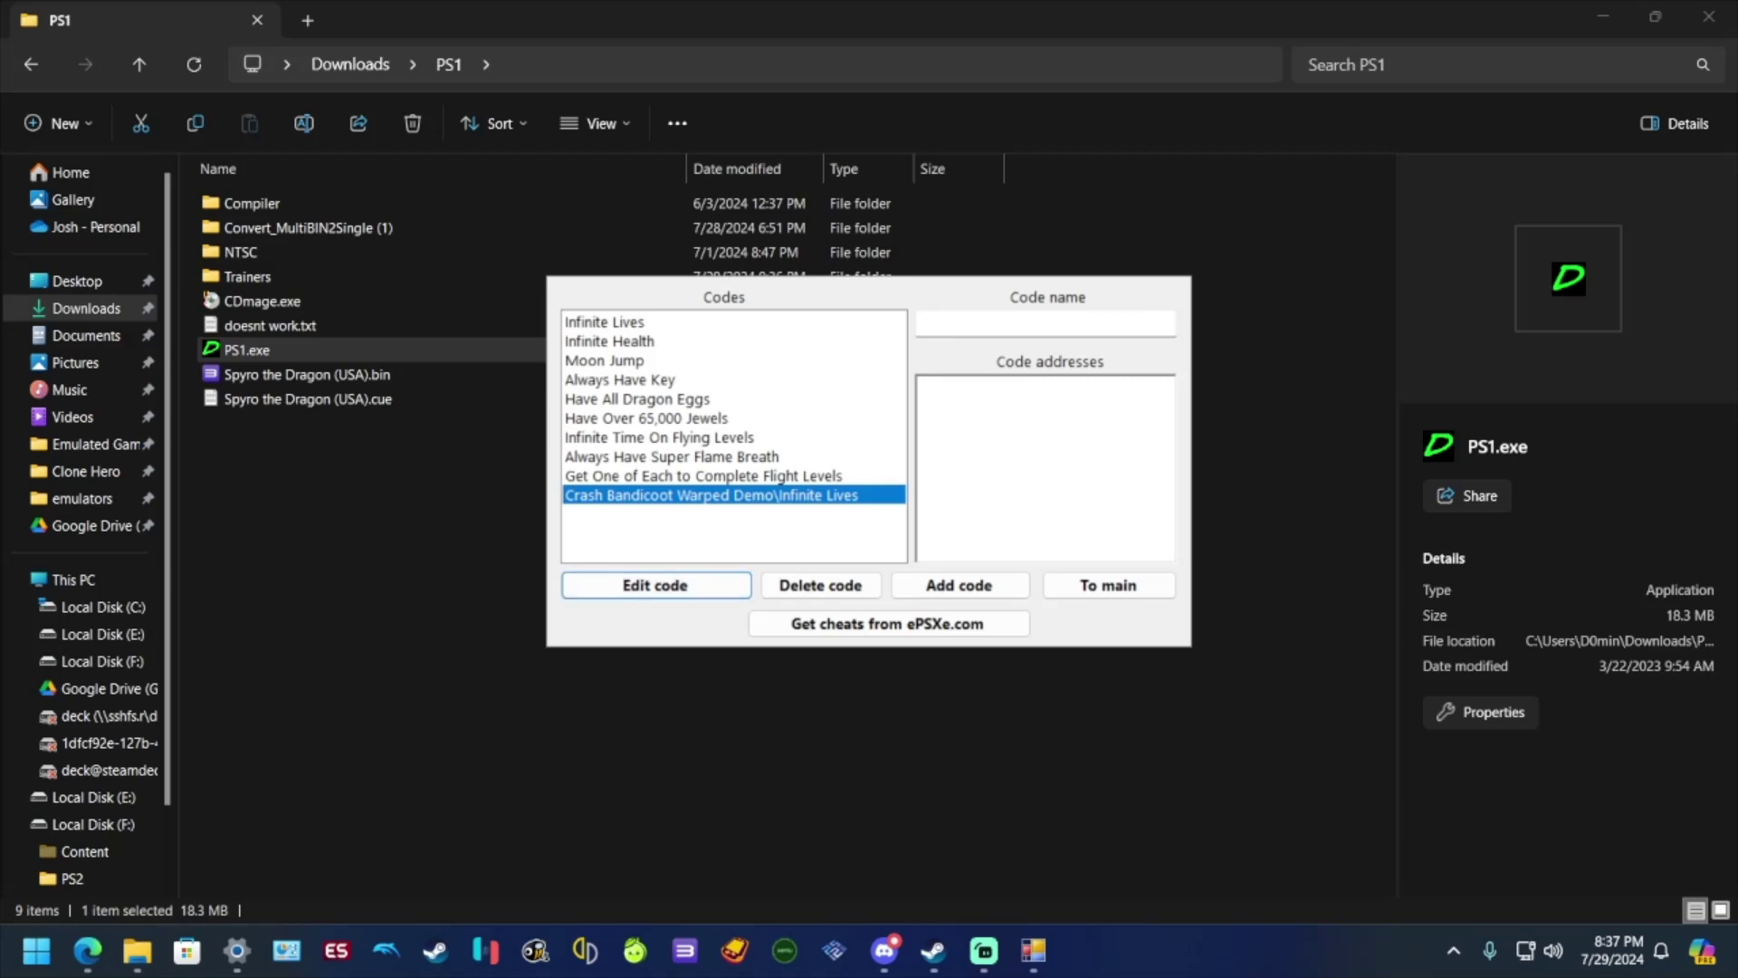
Step: Remove the trailing spaces from the name of the Get One of Each to Complete Flight Levels code and save the edited code
click(727, 476)
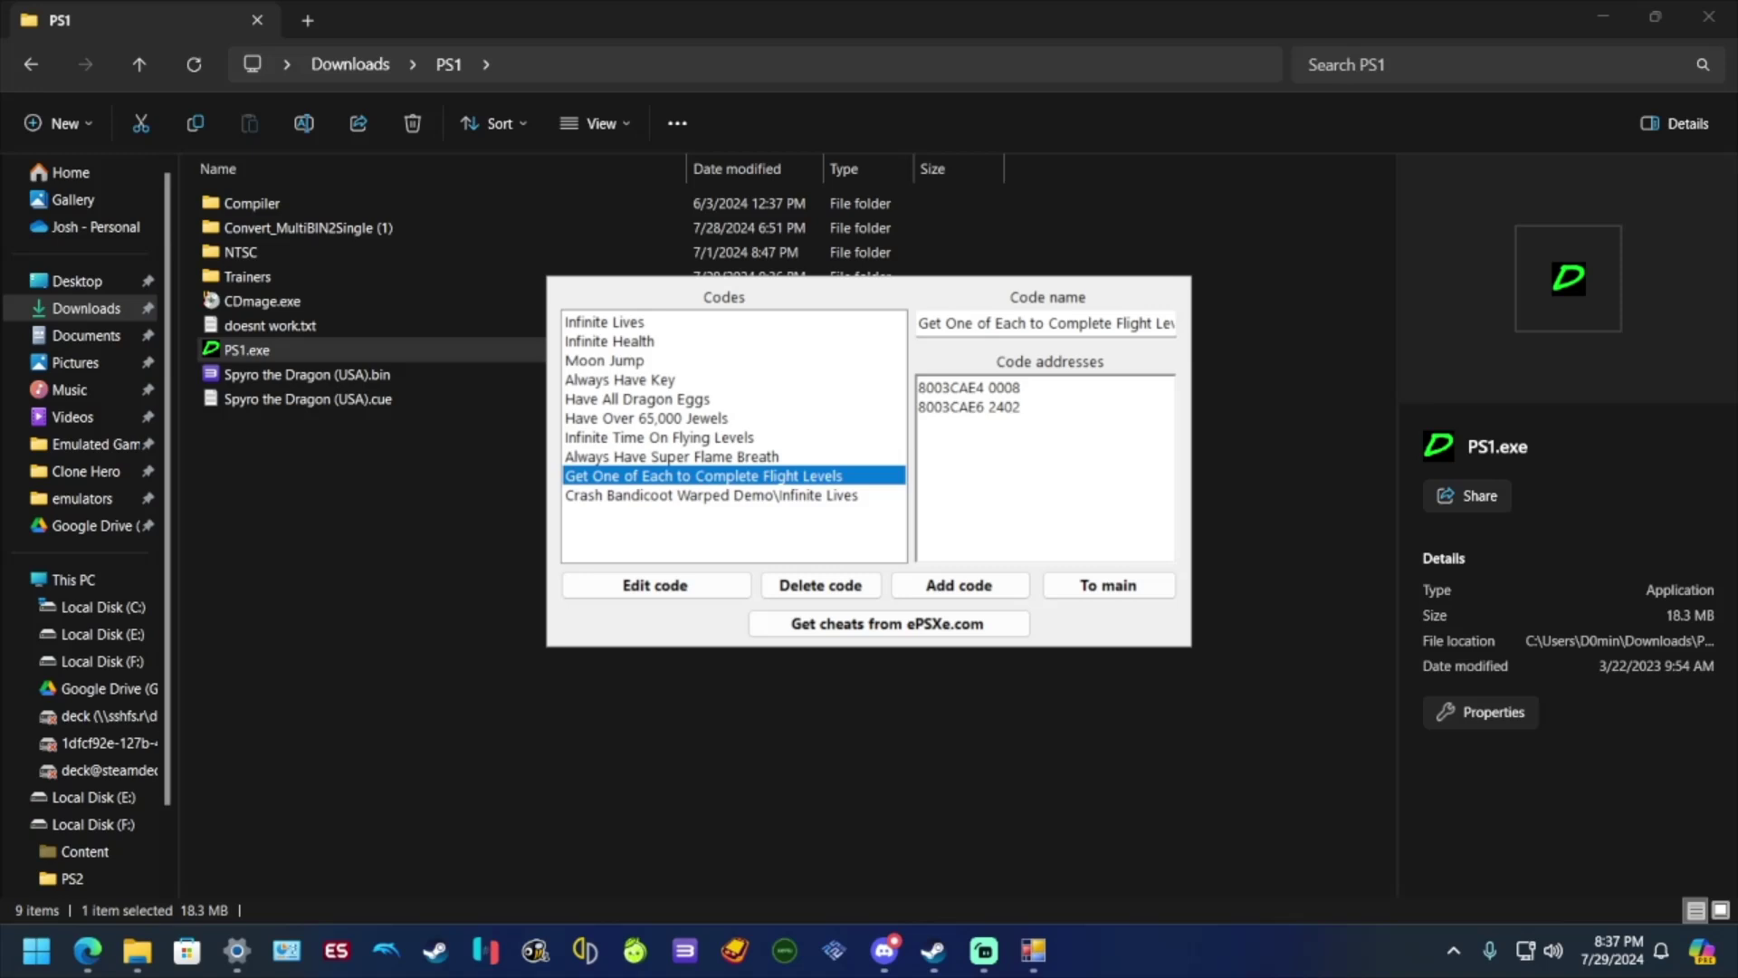
click(1013, 407)
click(1140, 323)
key(End)
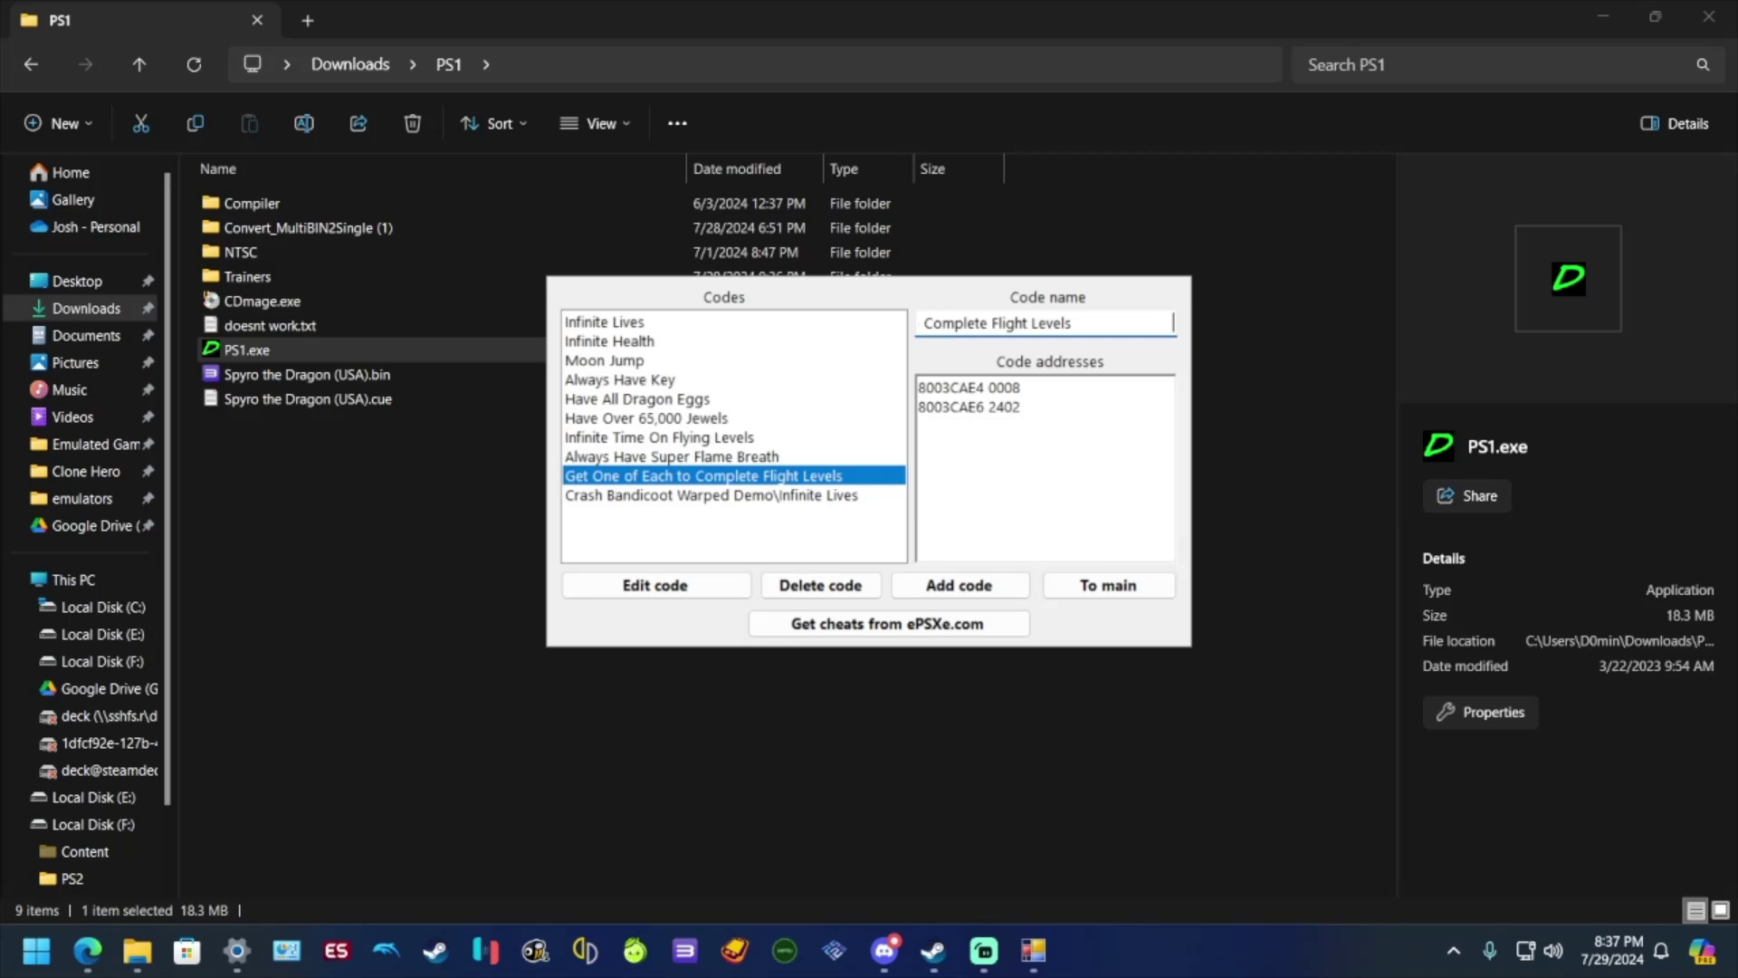
key(ctrl+z)
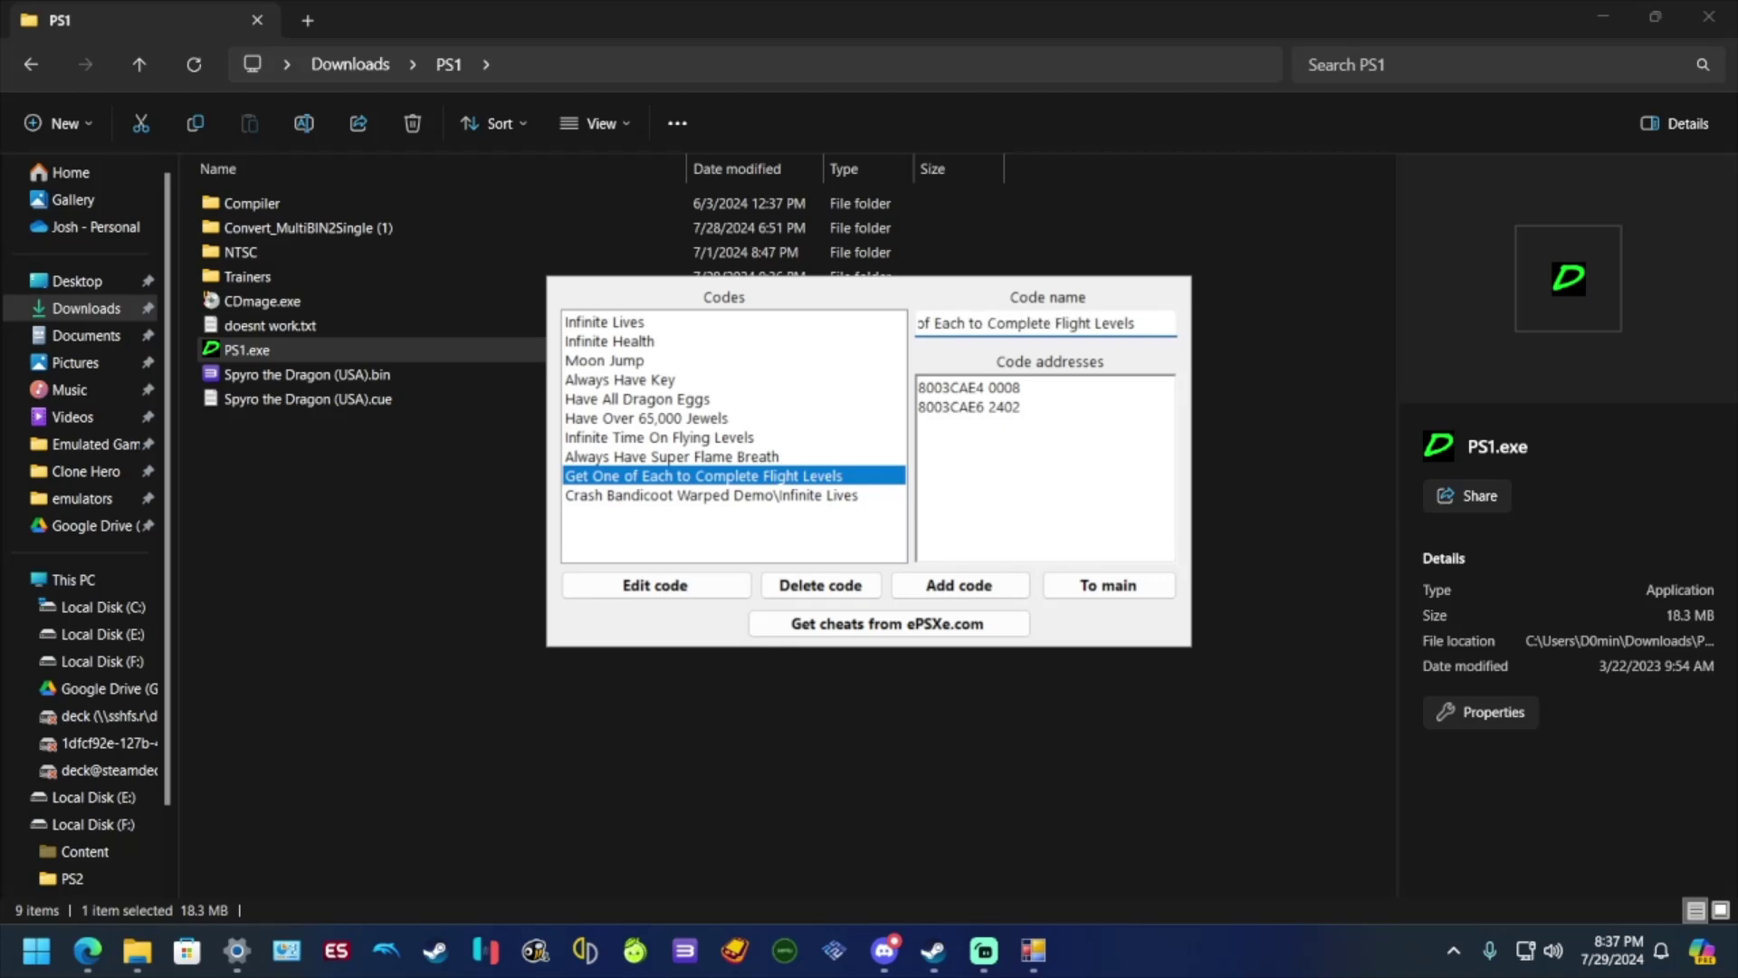
key(ctrl+z)
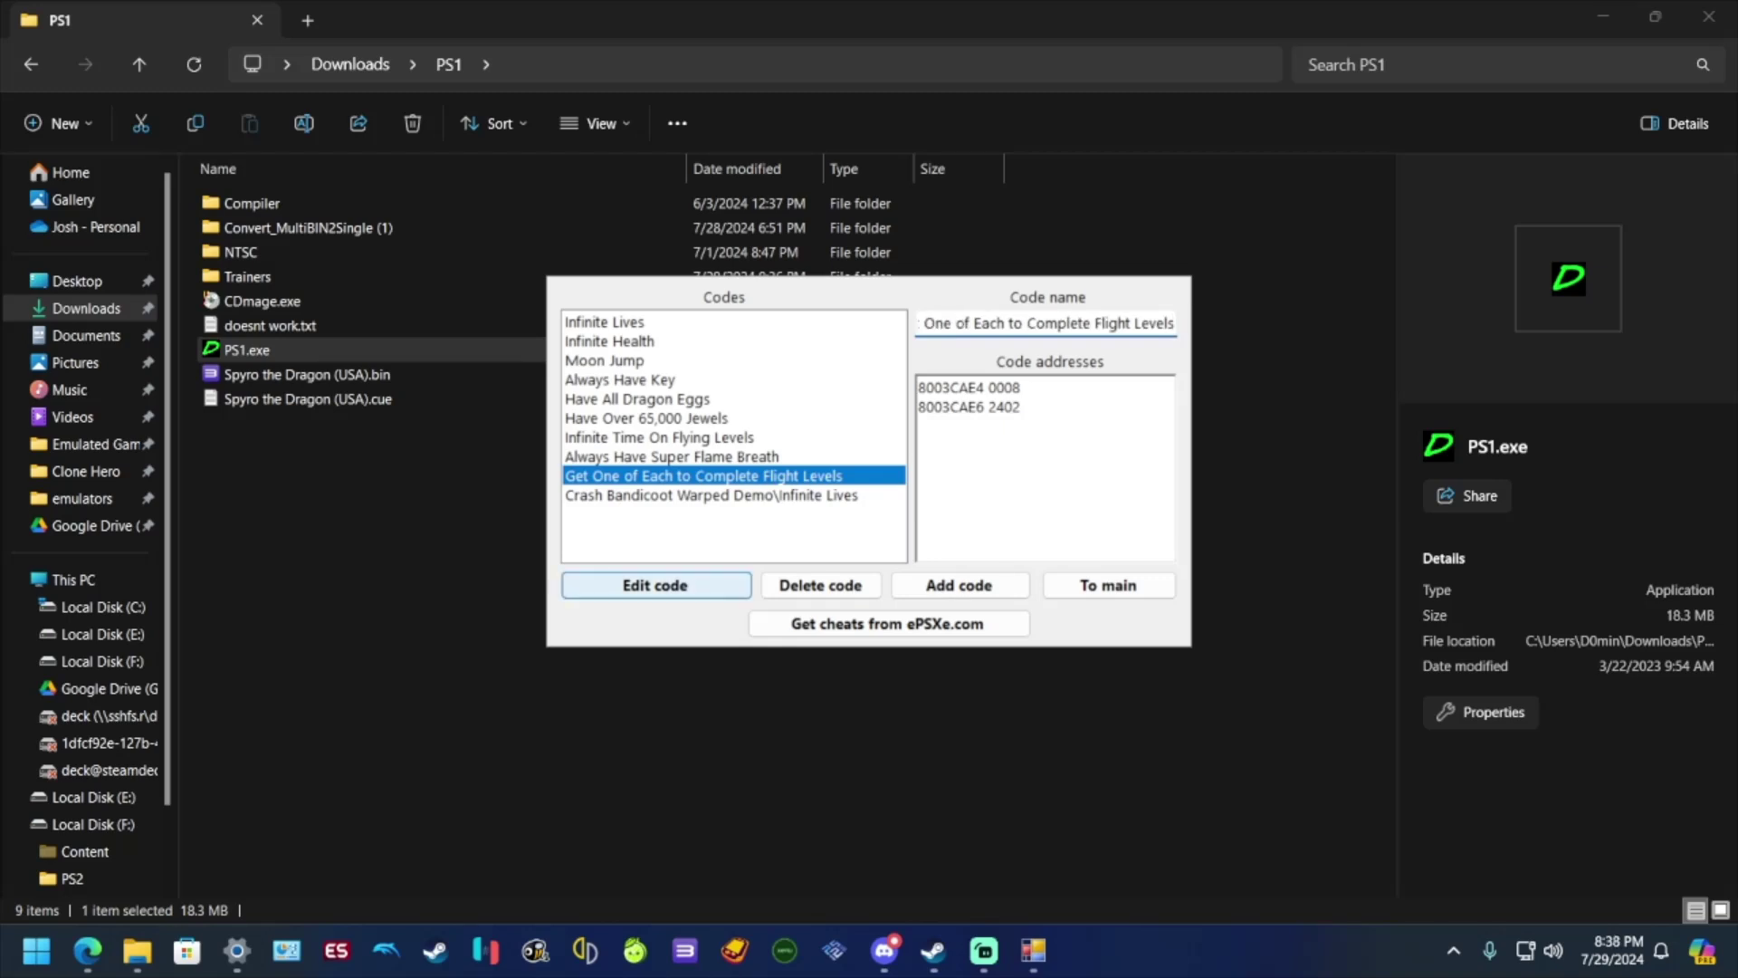
click(655, 586)
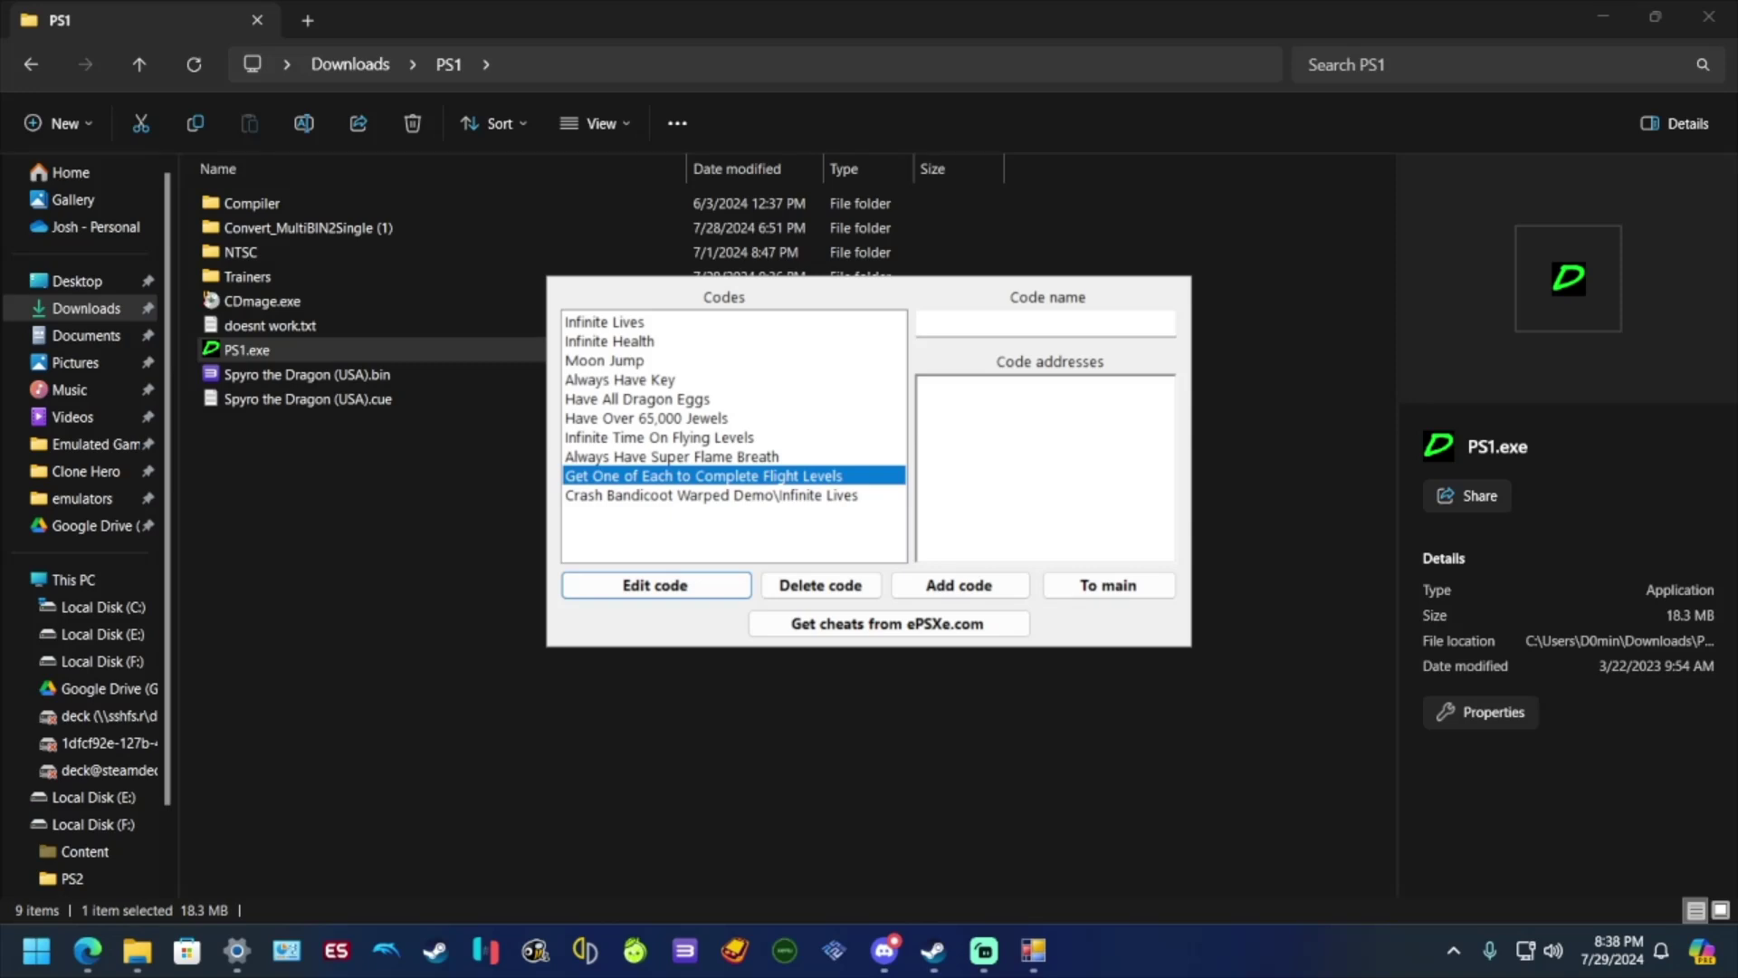
Step: Select the Infinite Lives code, switch to the Edge browser and bring up the GameHacking.org page of Spyro codes
click(604, 323)
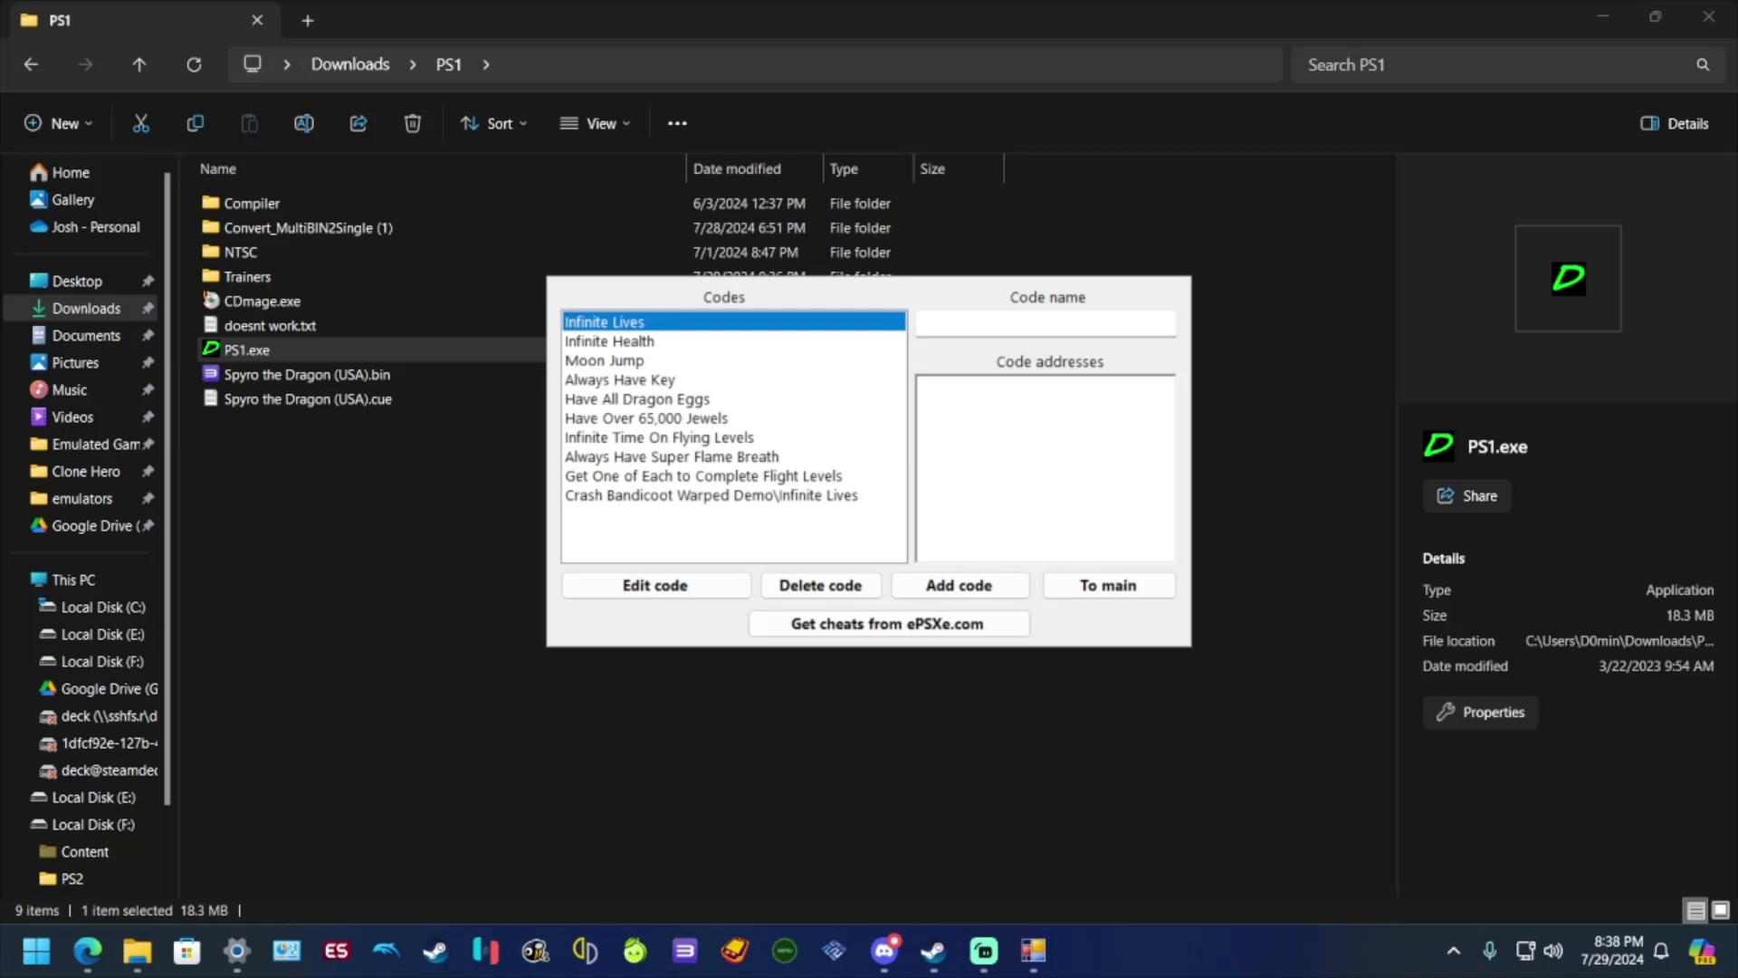
click(88, 950)
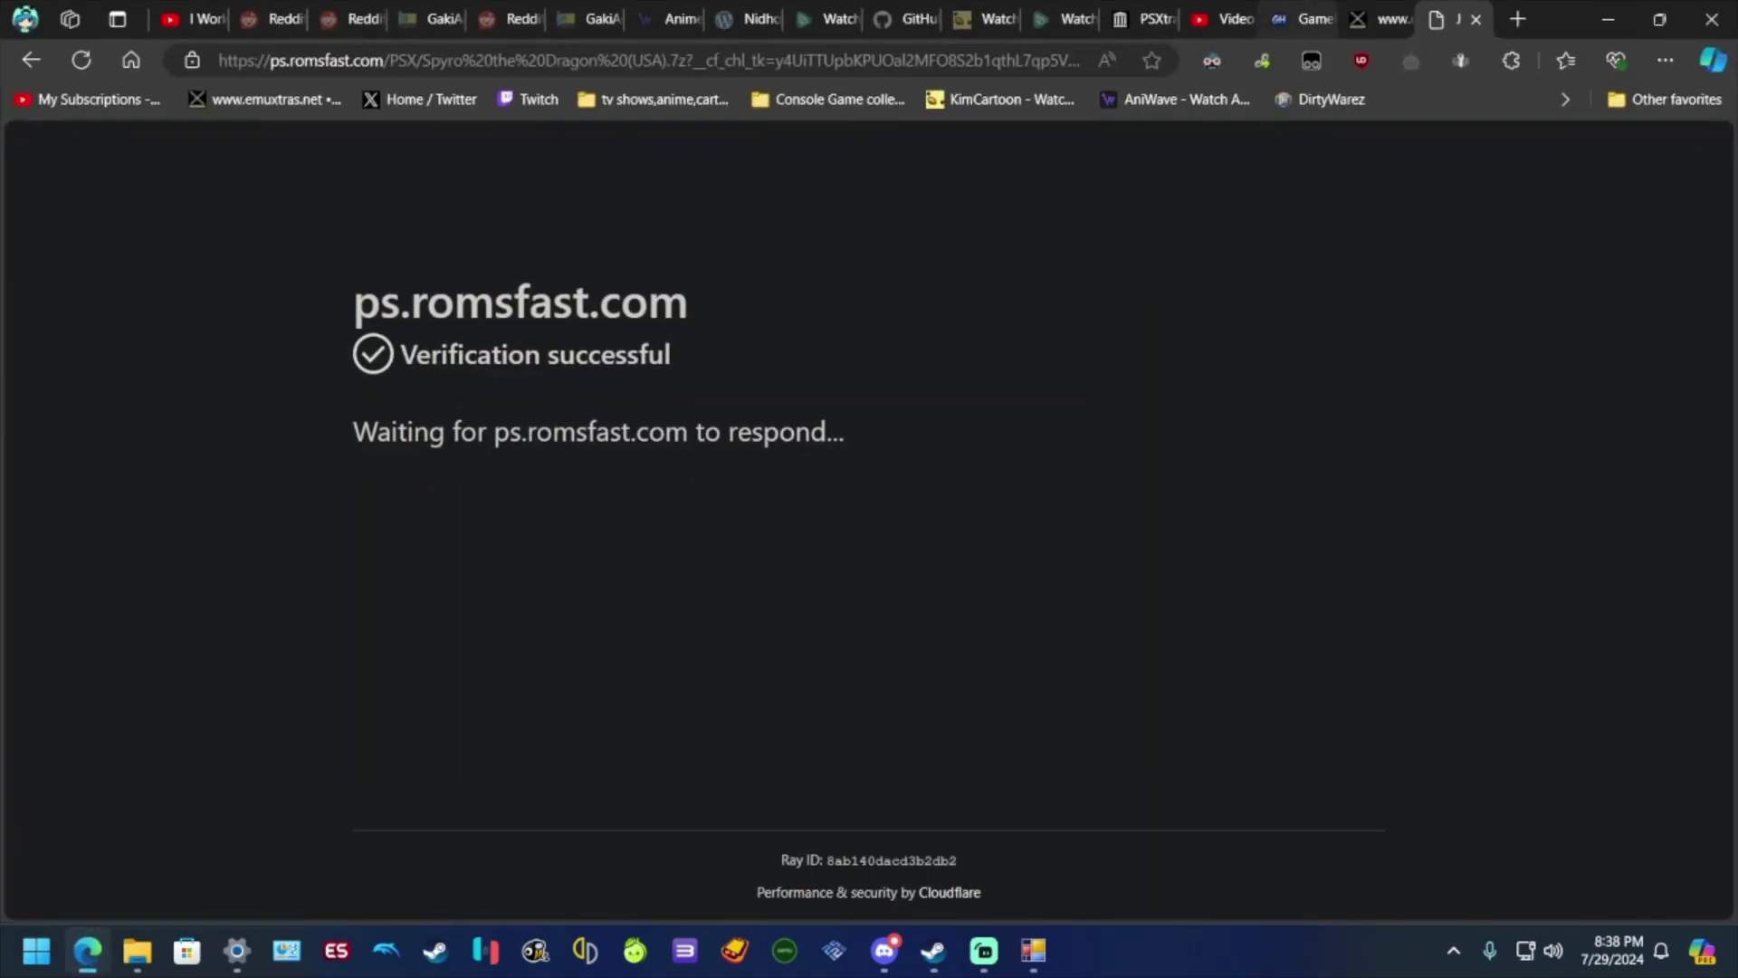
click(1303, 19)
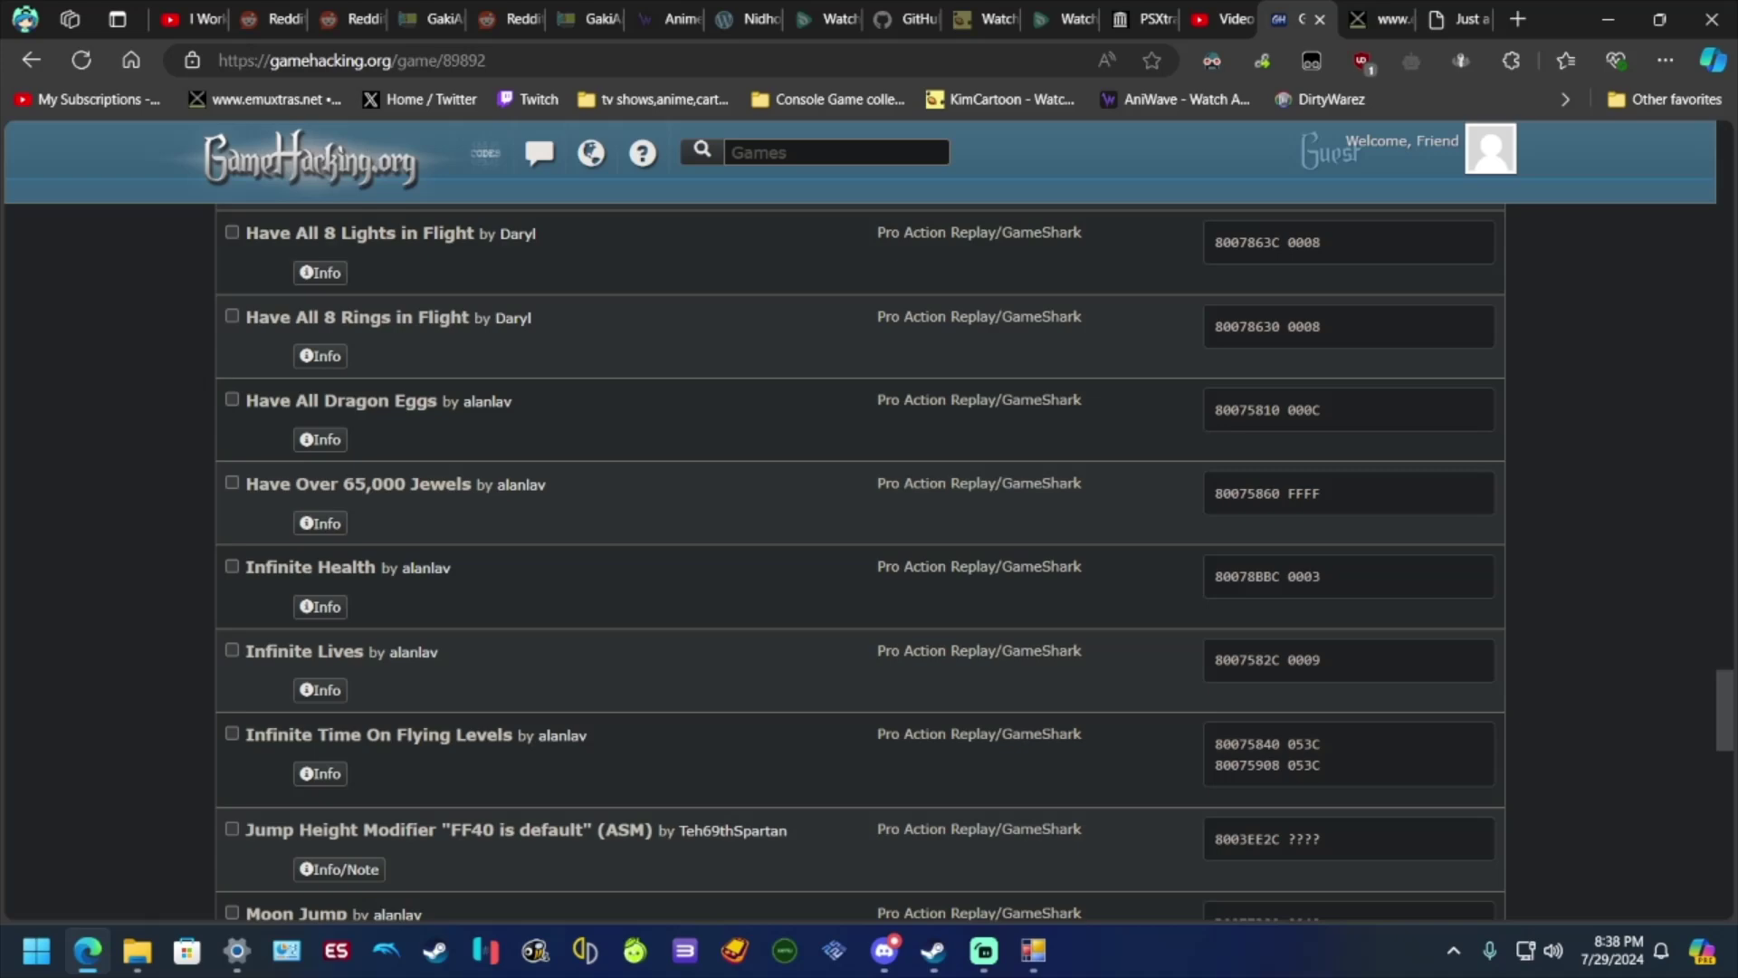
Step: Go back to the start of the Spyro code page and look over the site's Nintendo and Sony systems
scroll(860, 562, up, 20)
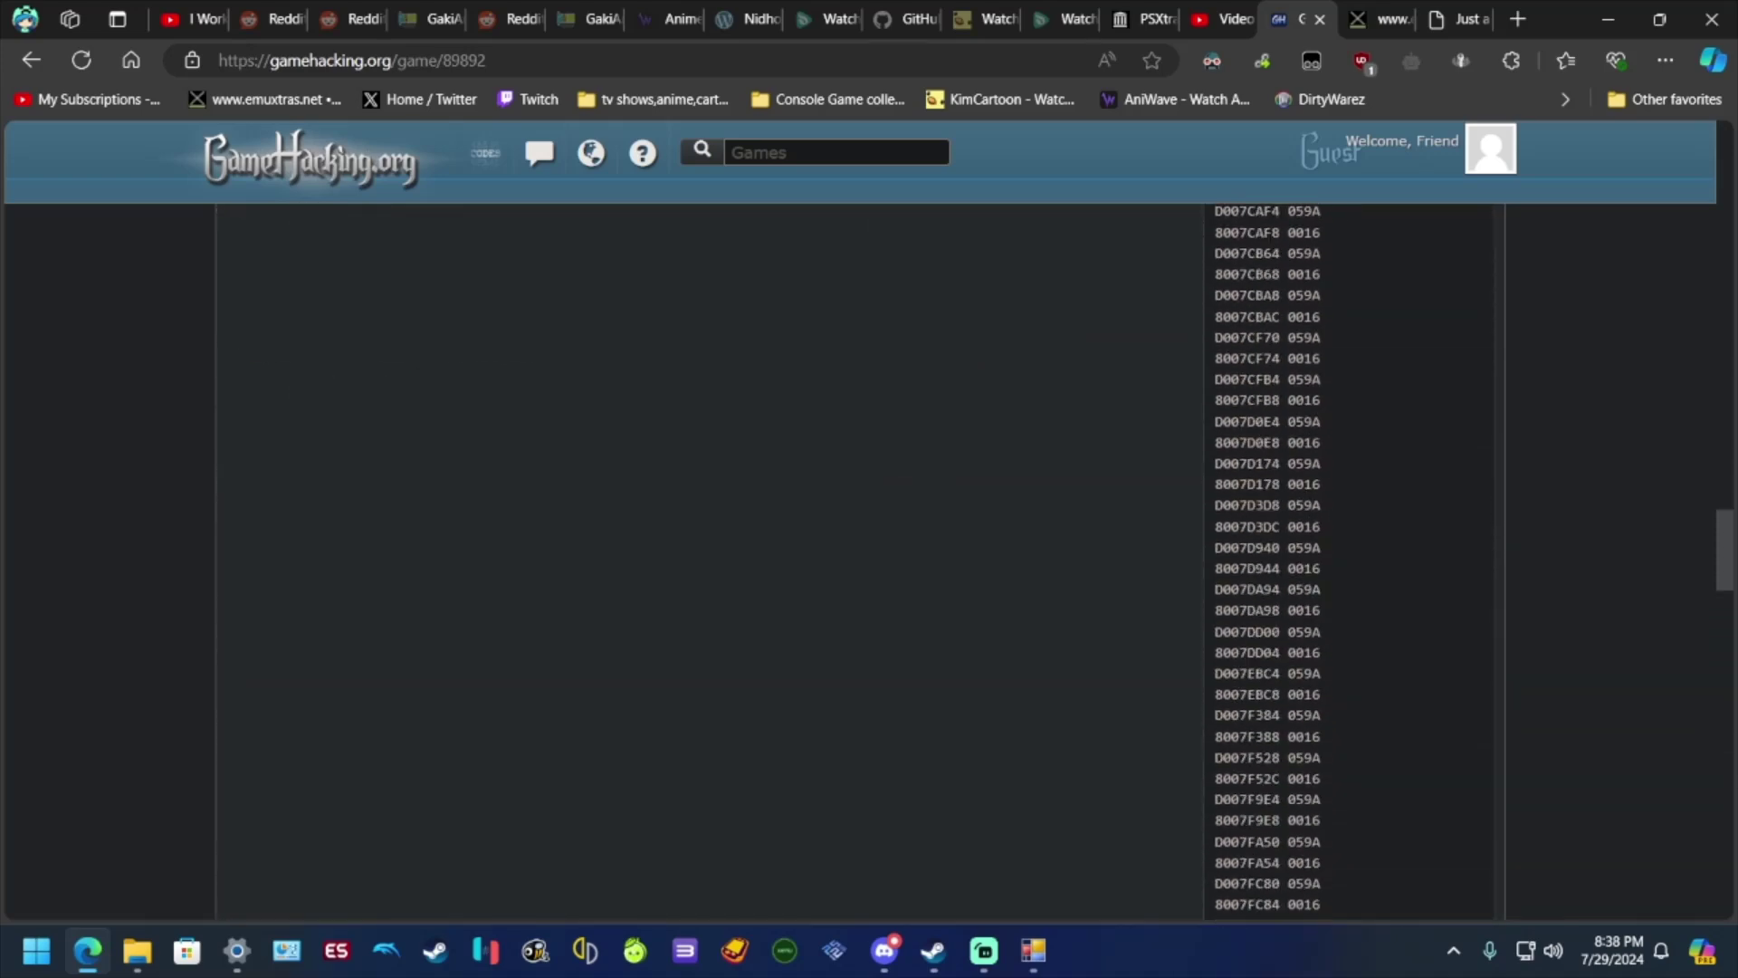
scroll(860, 561, up, 10)
scroll(860, 562, up, 15)
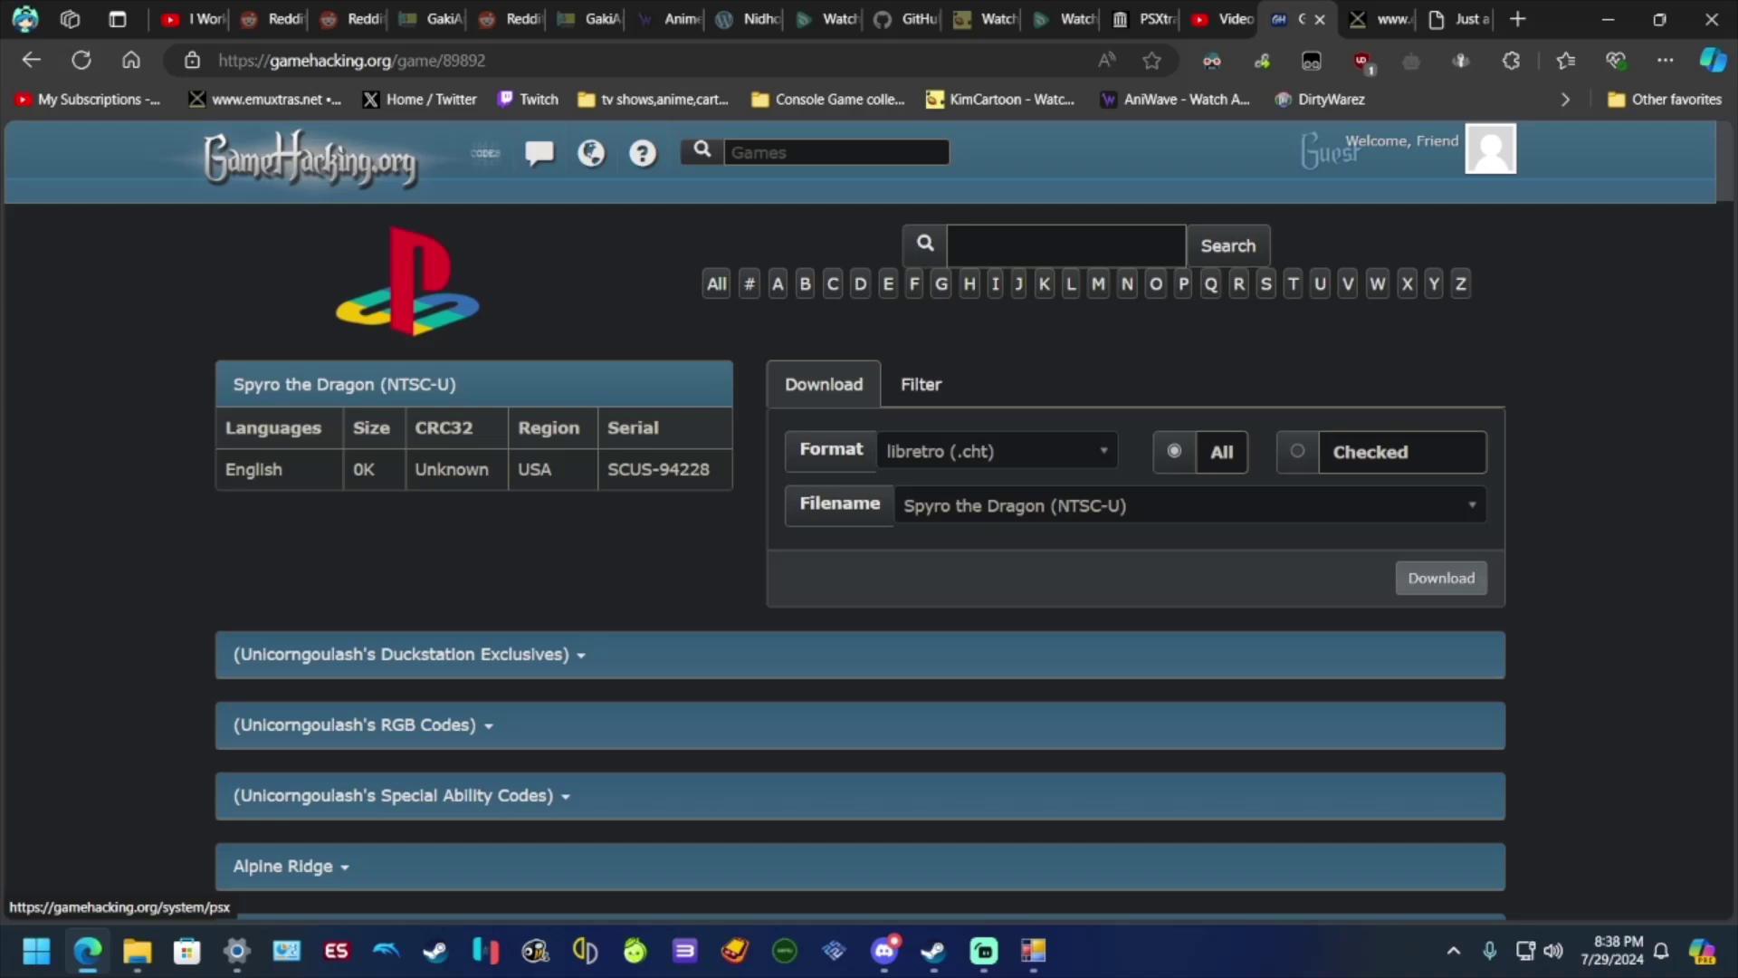
mouse_move(485, 153)
mouse_move(518, 310)
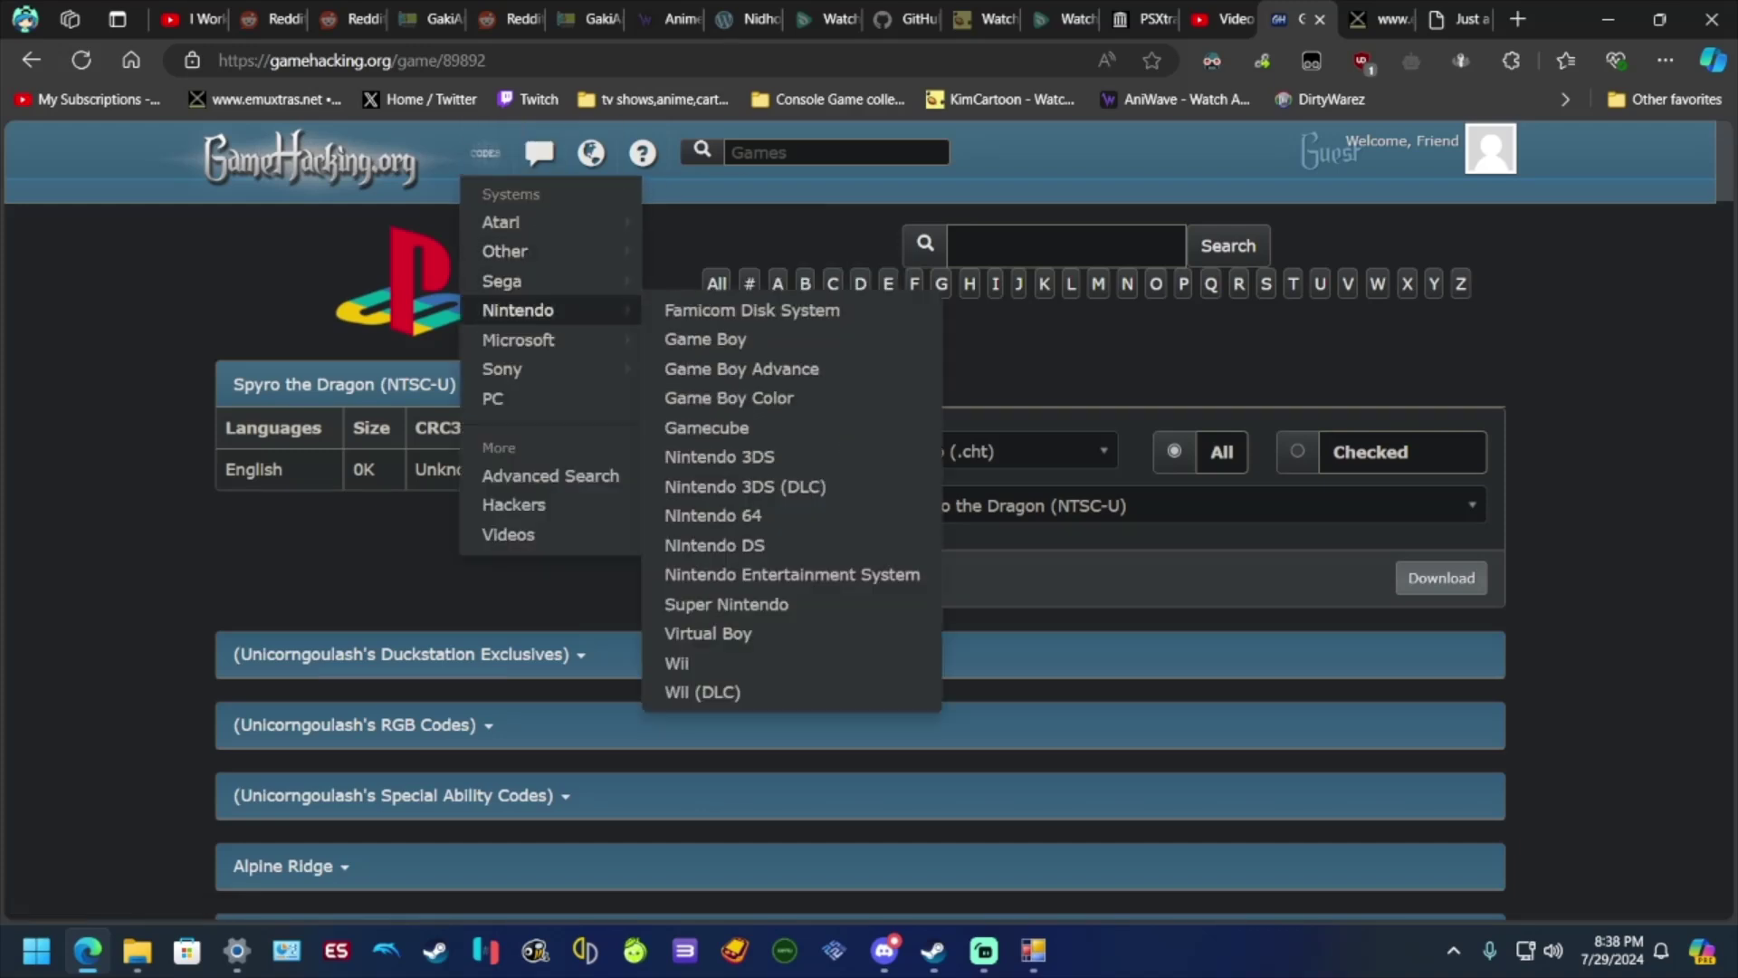
mouse_move(503, 368)
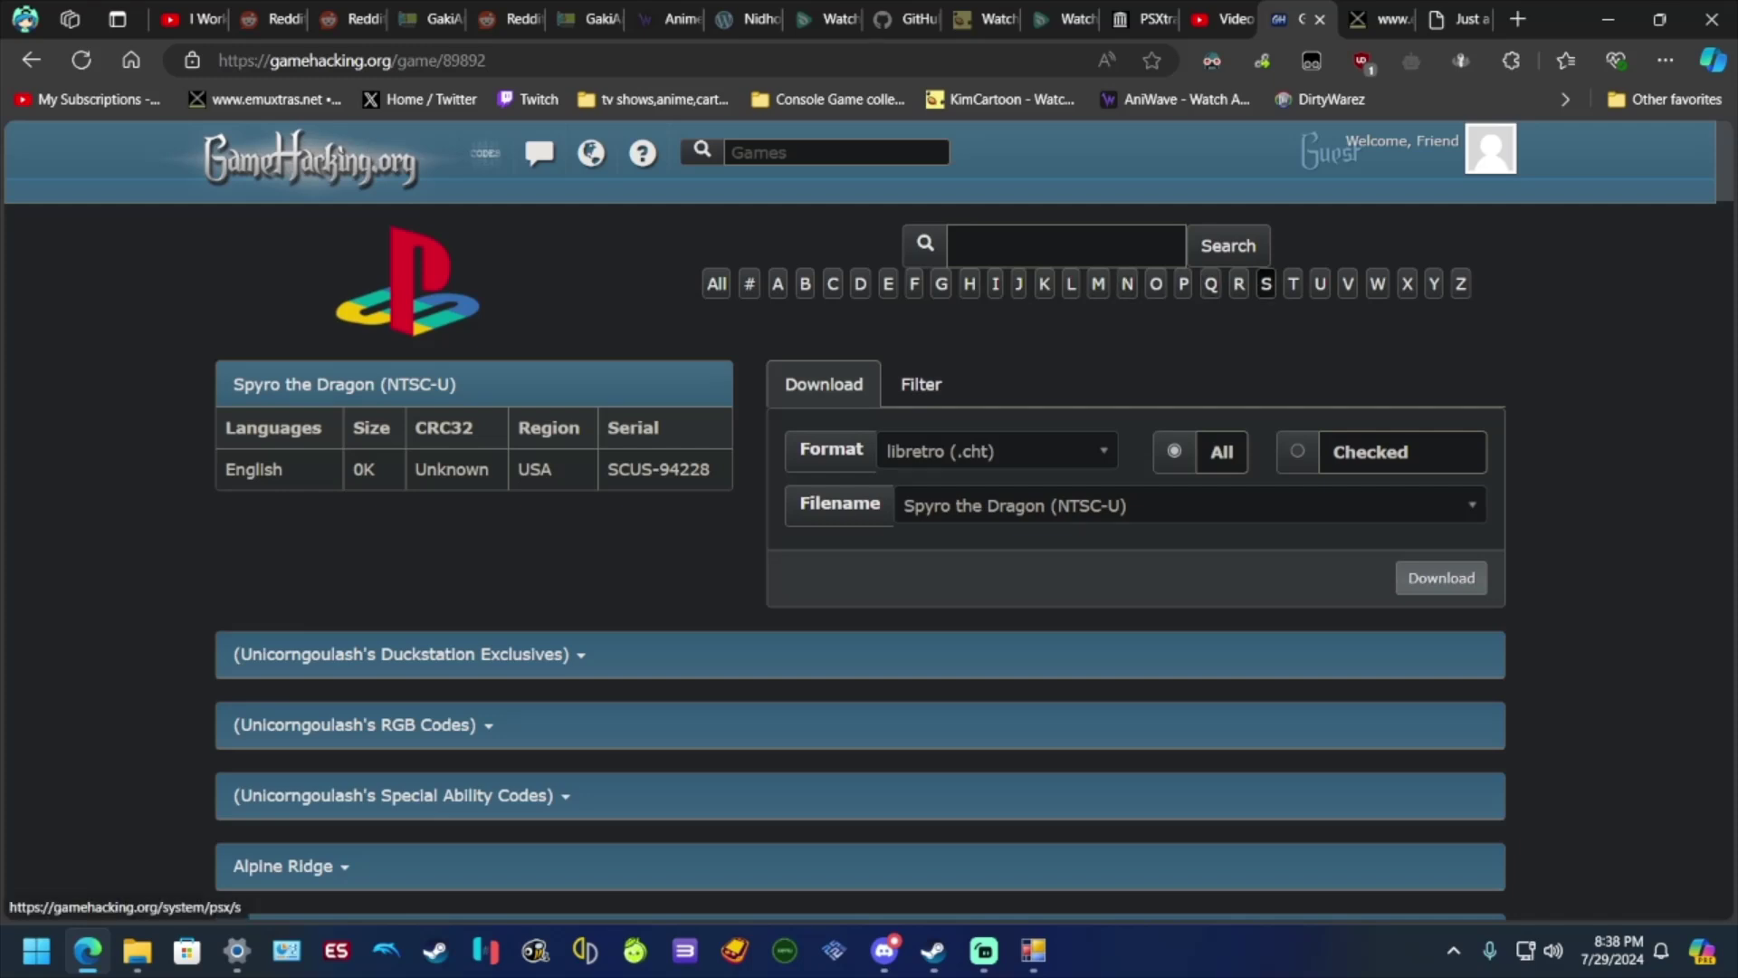
Step: Copy the code name Get Gems From Anywhere from the GameHacking.org page and paste it as the code name in PS1 Trainer Builder
scroll(860, 562, down, 20)
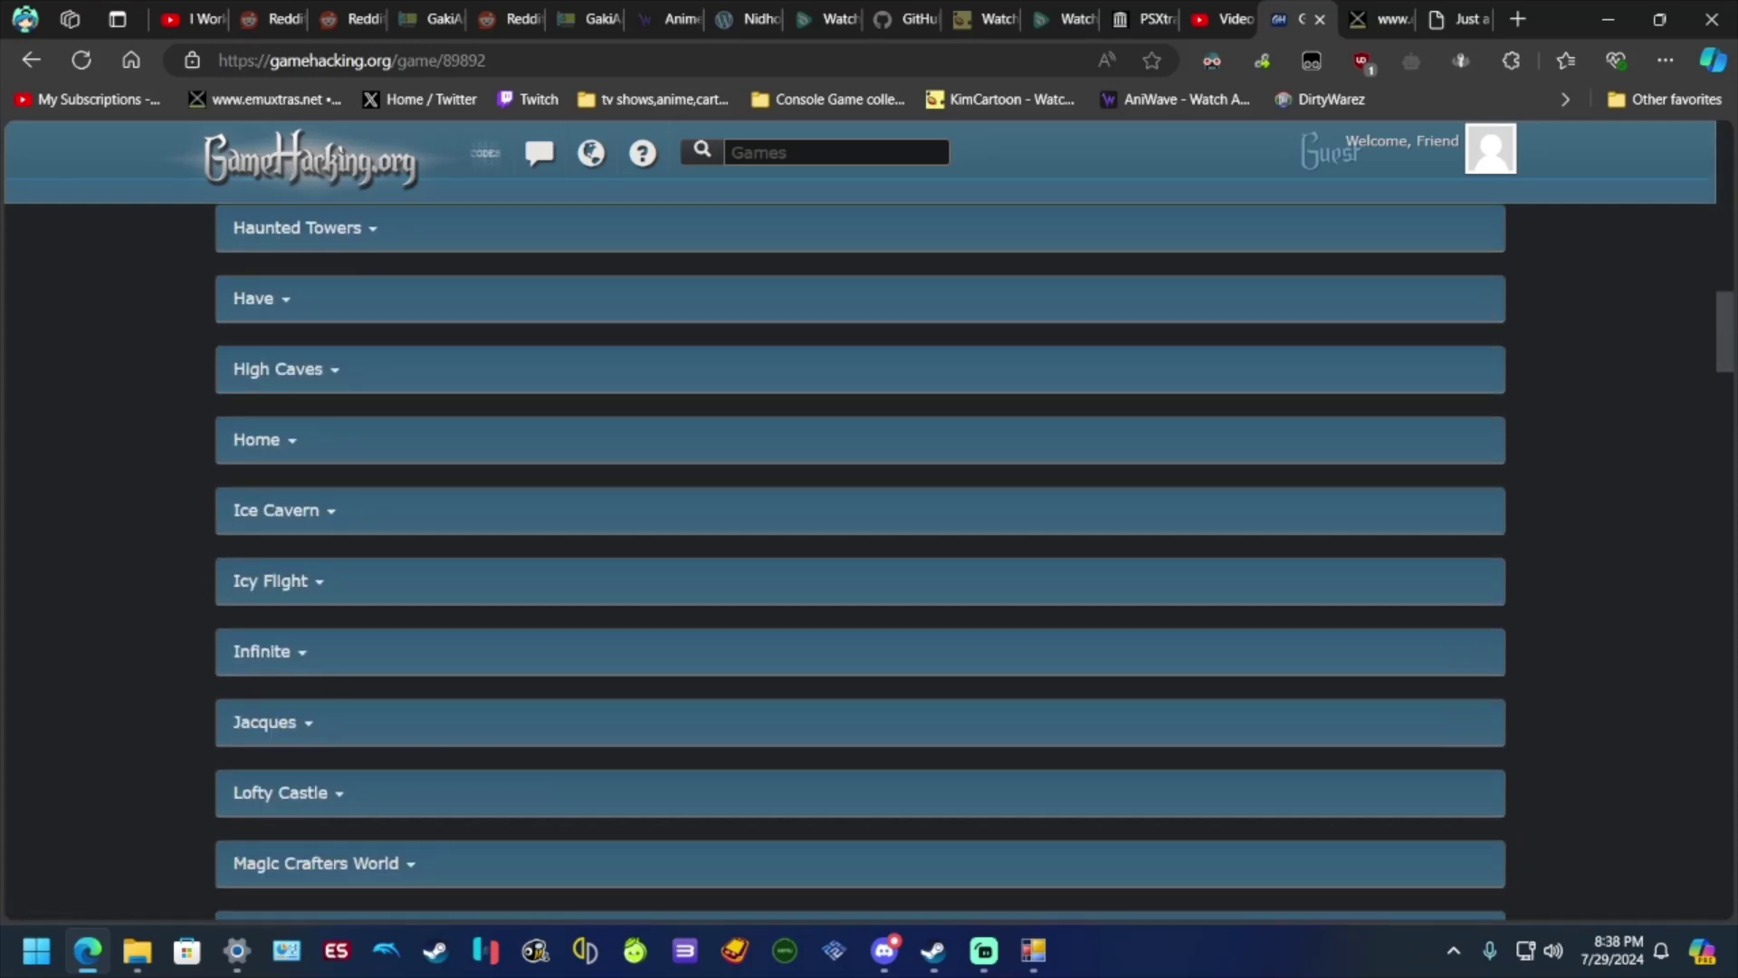
scroll(860, 561, down, 12)
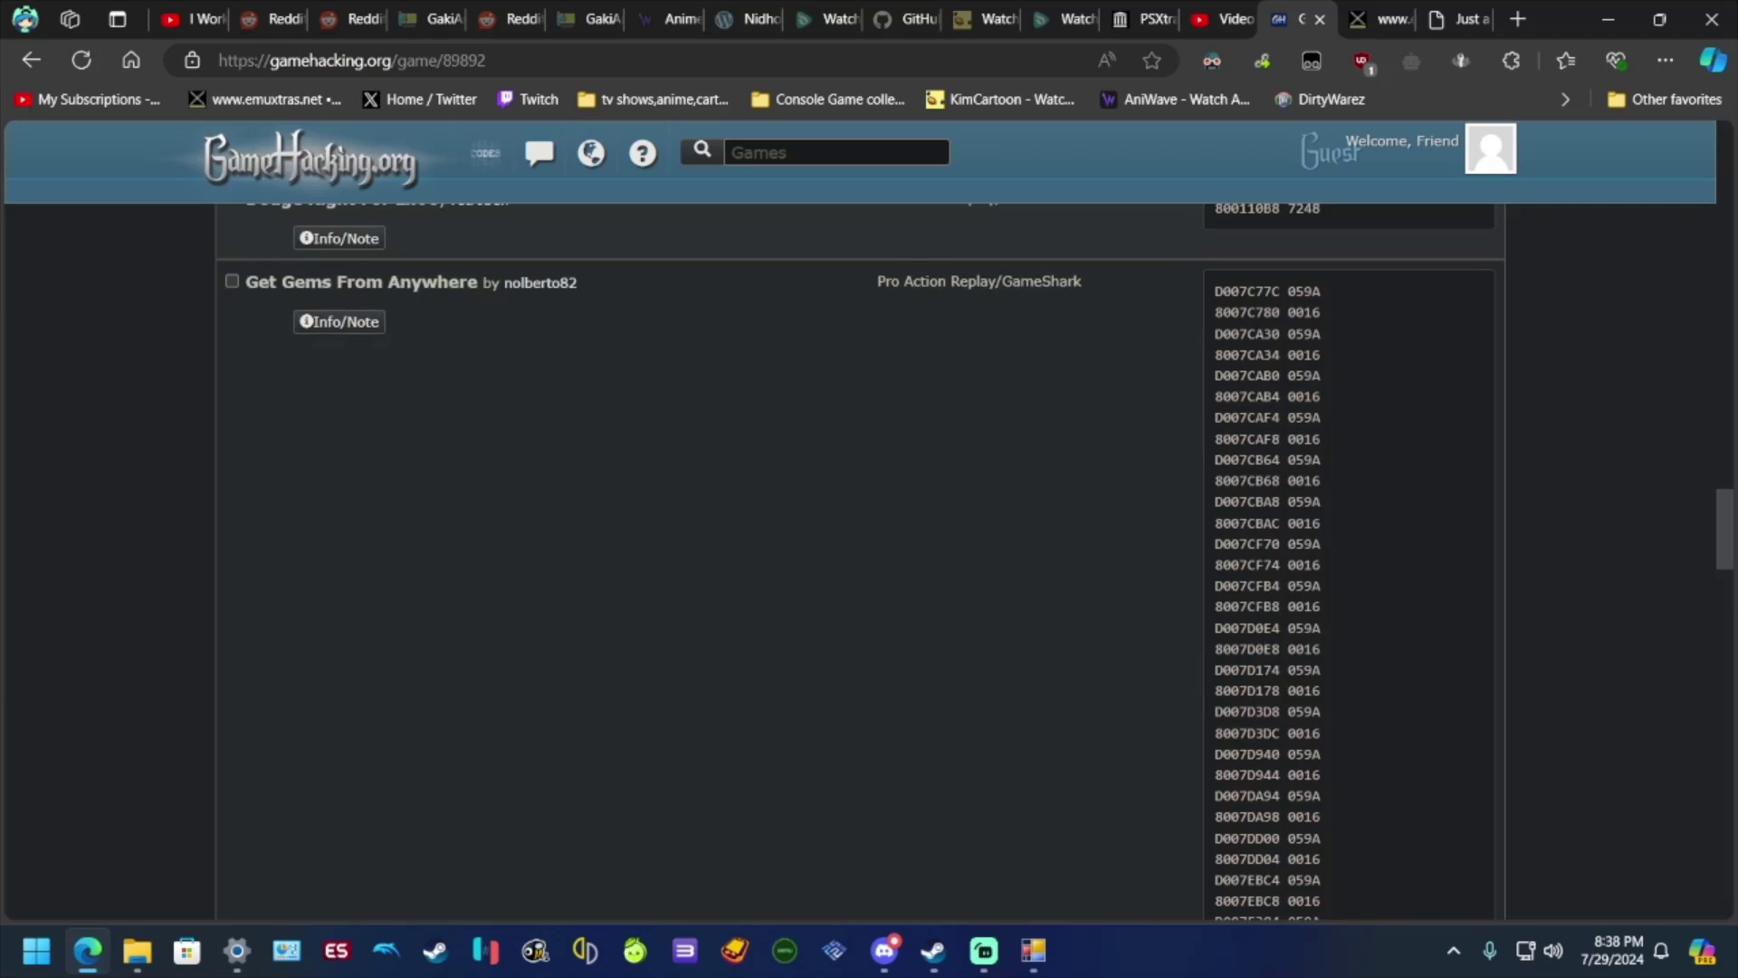
scroll(860, 561, up, 2)
scroll(860, 561, down, 1)
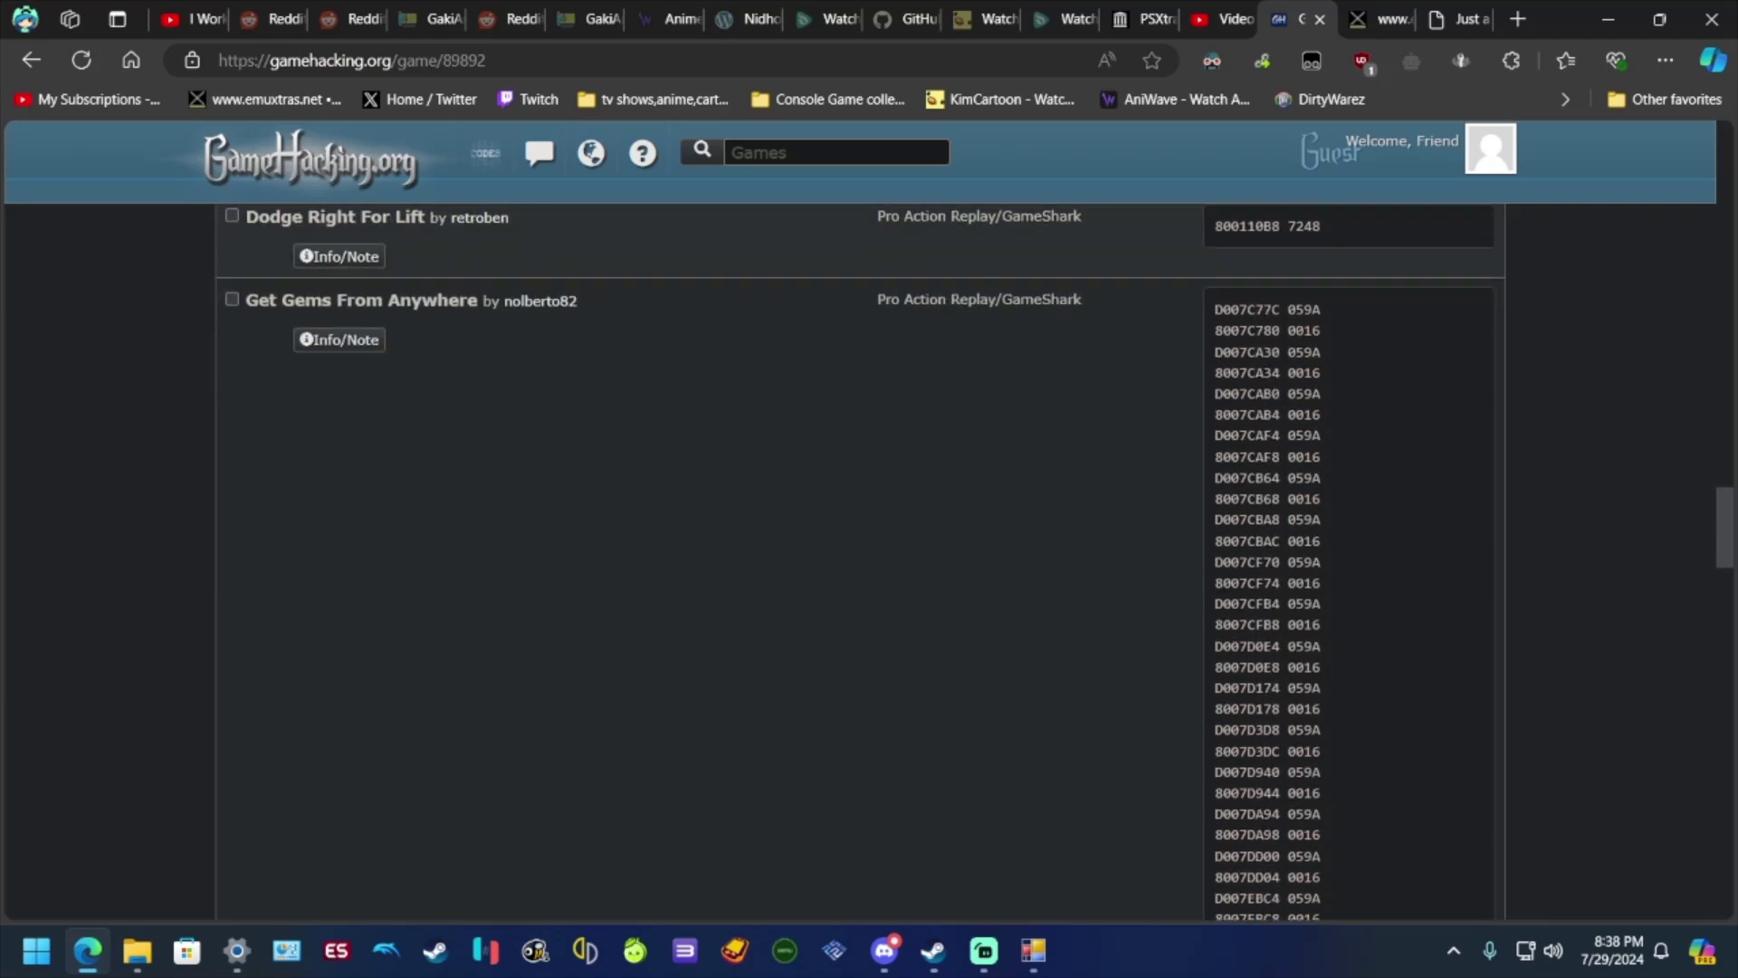
drag(246, 300, 478, 300)
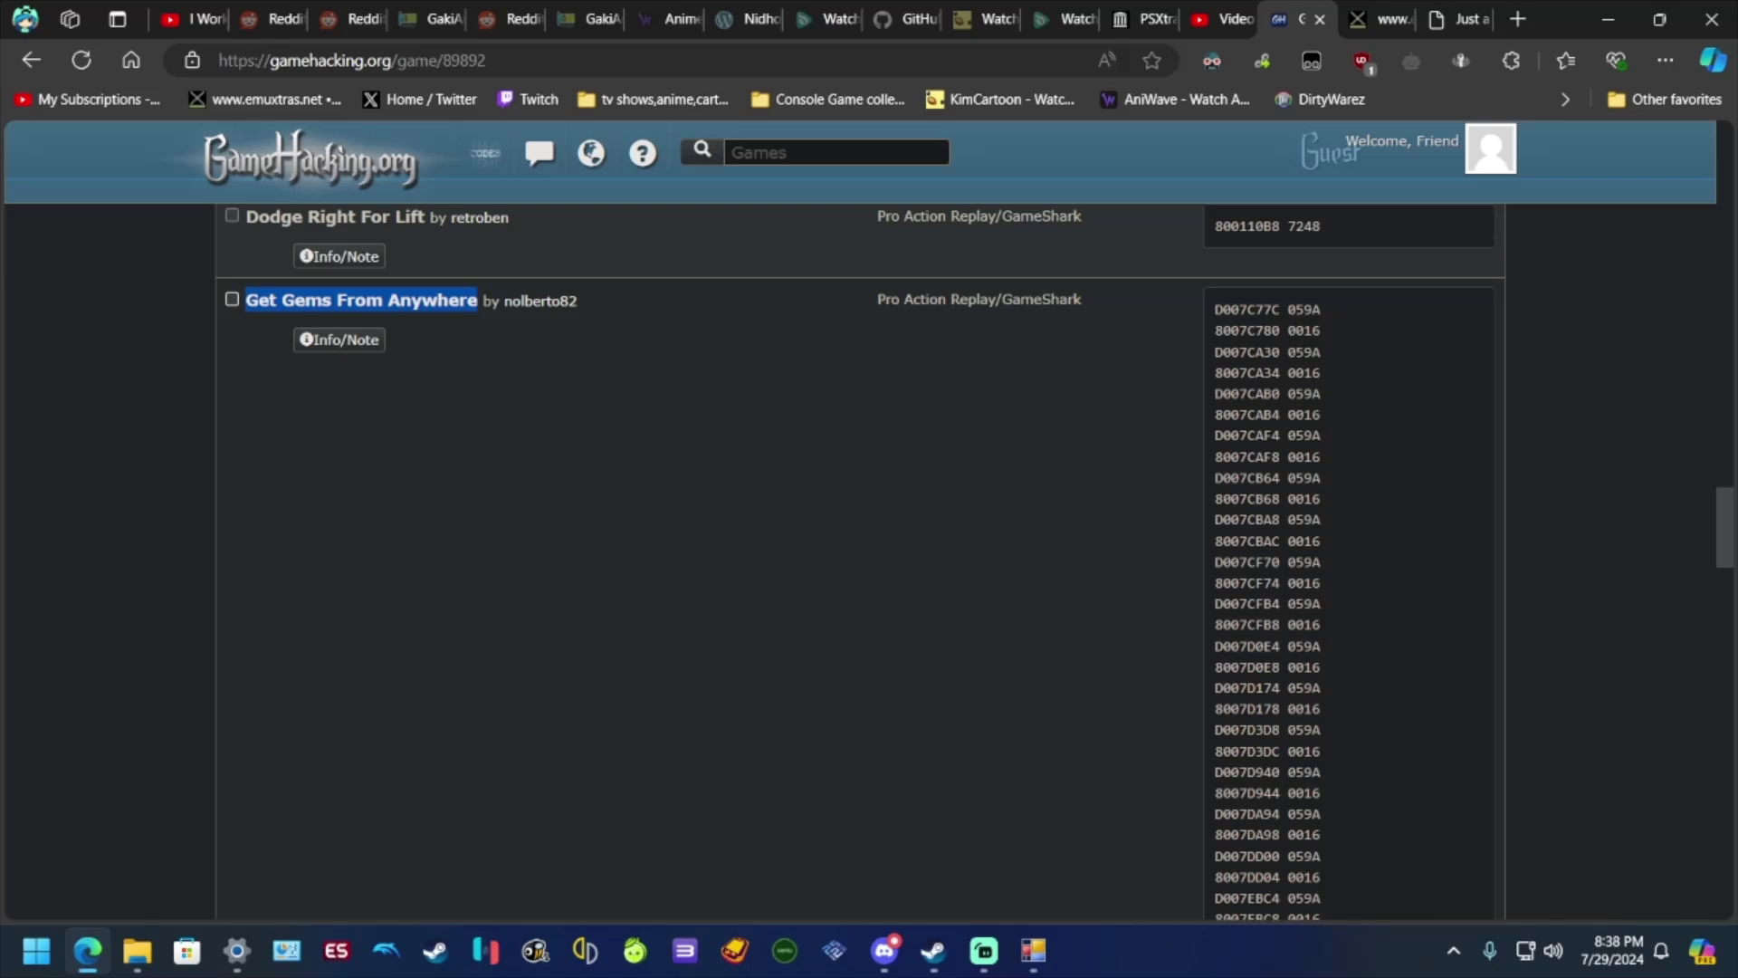
right_click(464, 308)
click(526, 326)
click(1033, 951)
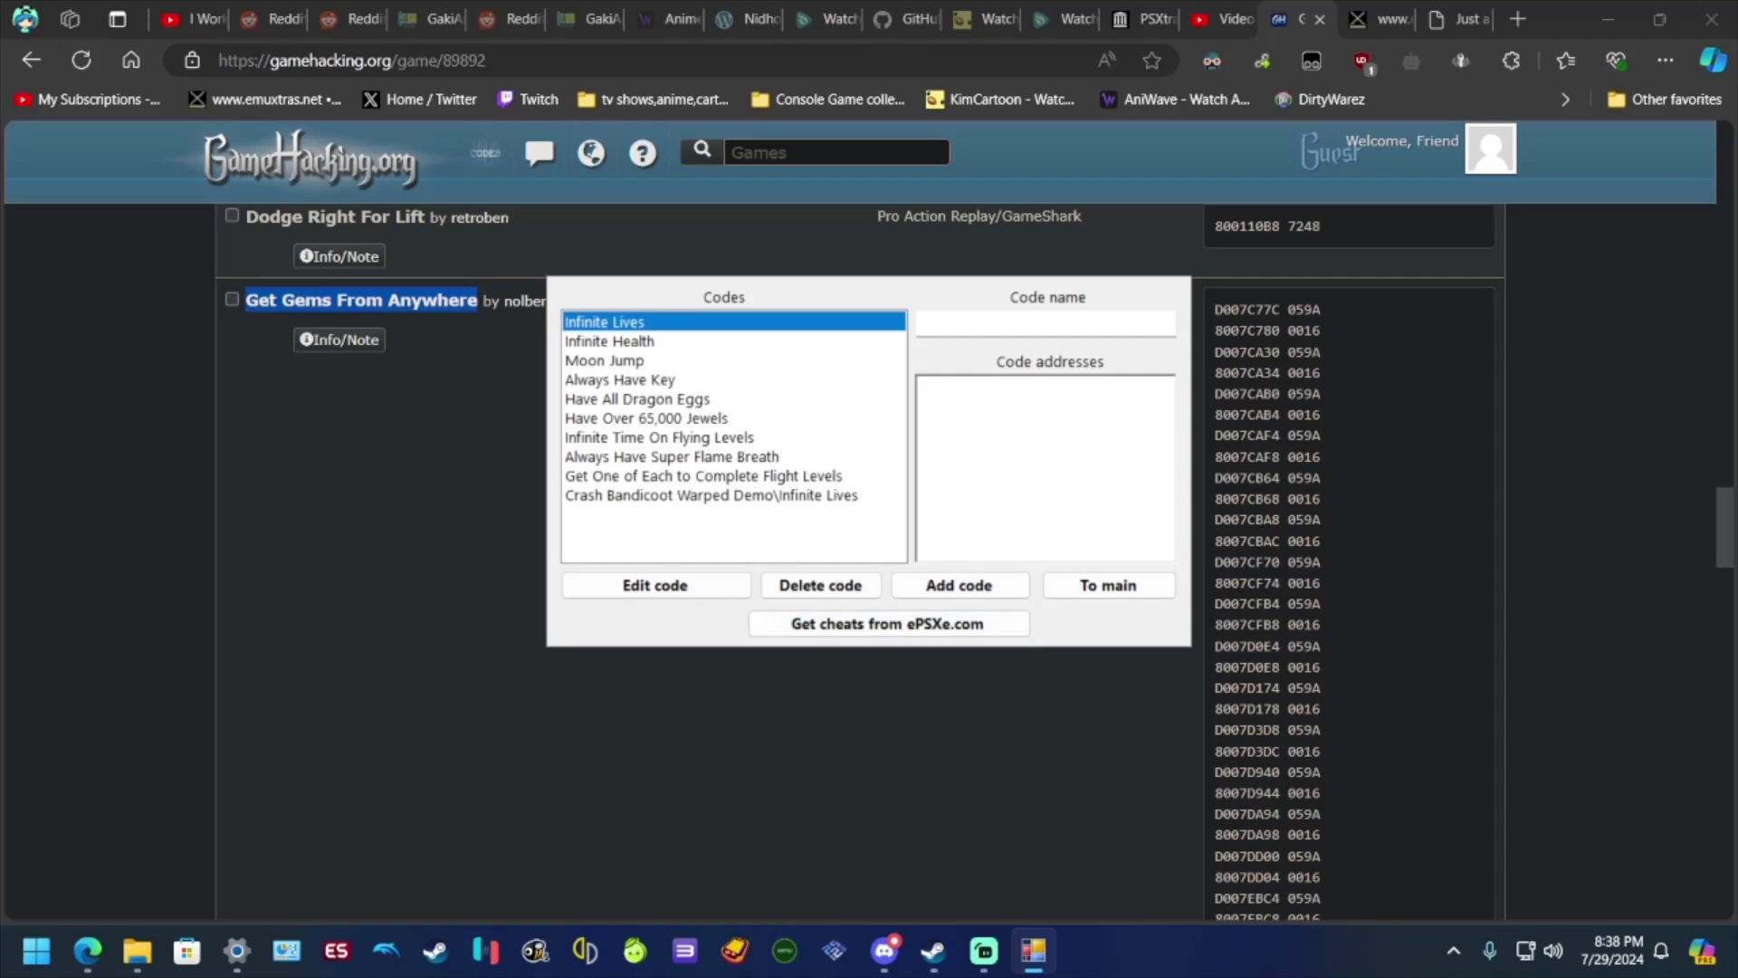
click(1046, 324)
key(ctrl+v)
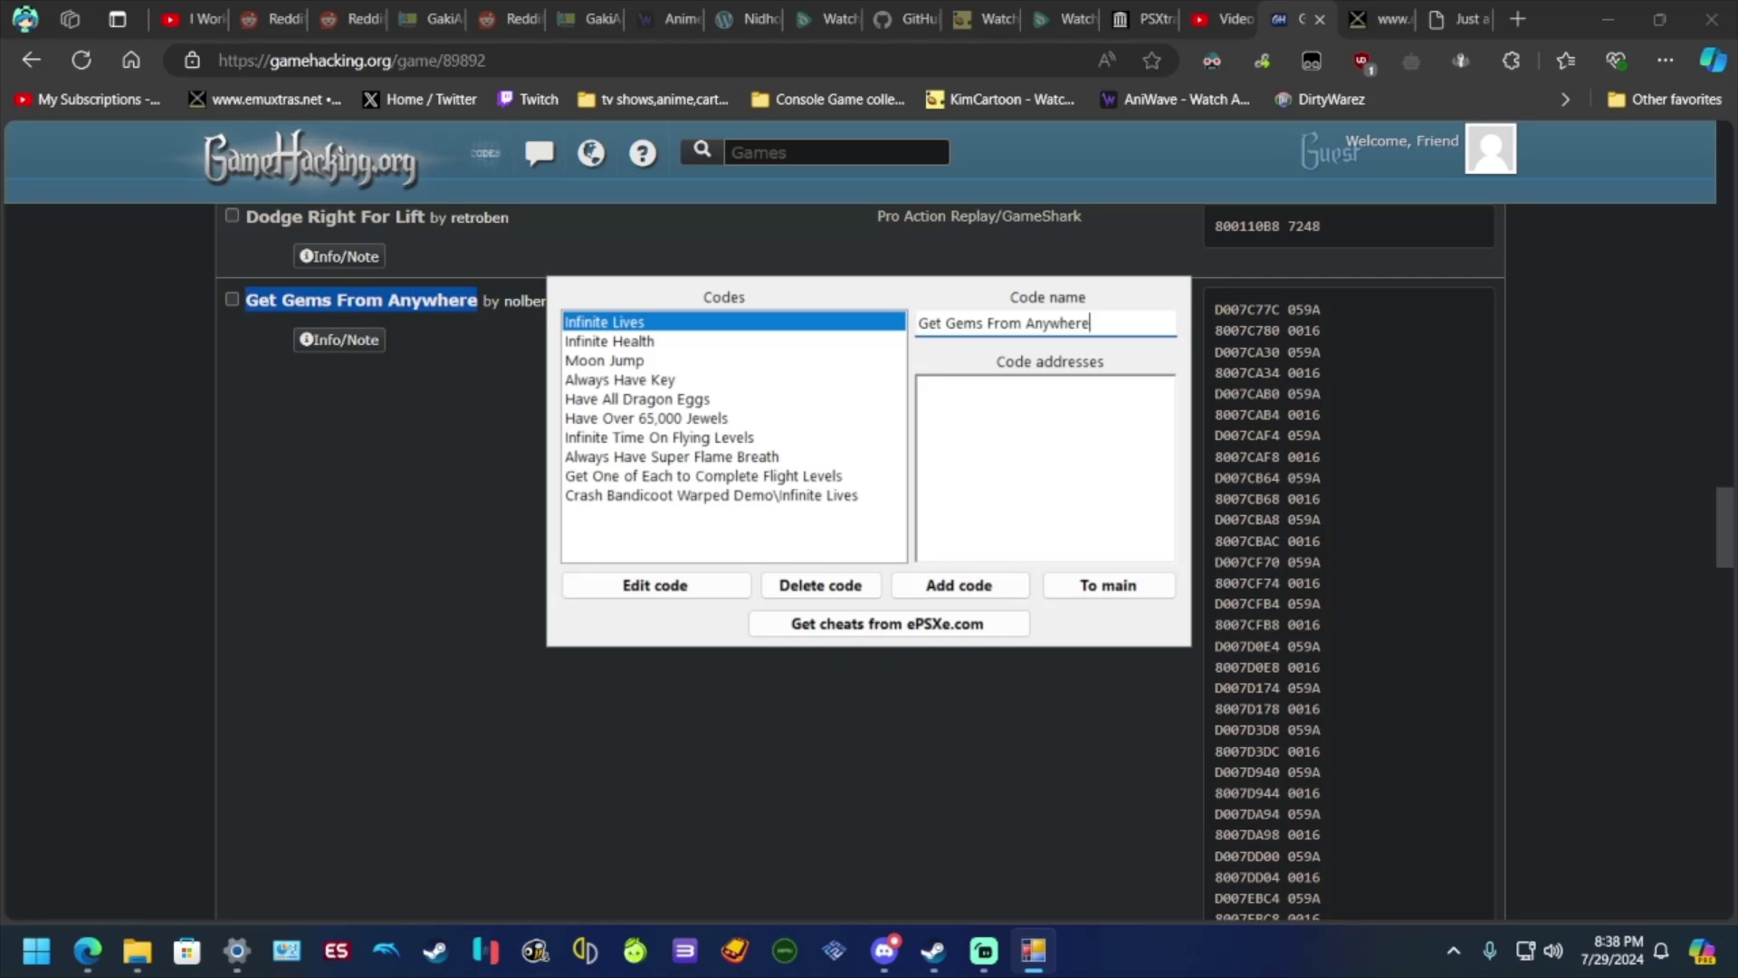
Step: Copy all address lines of Get Gems From Anywhere, minimize the browser and paste them as the code addresses
drag(1214, 308, 1320, 757)
scroll(1324, 604, down, 7)
scroll(1320, 633, down, 1)
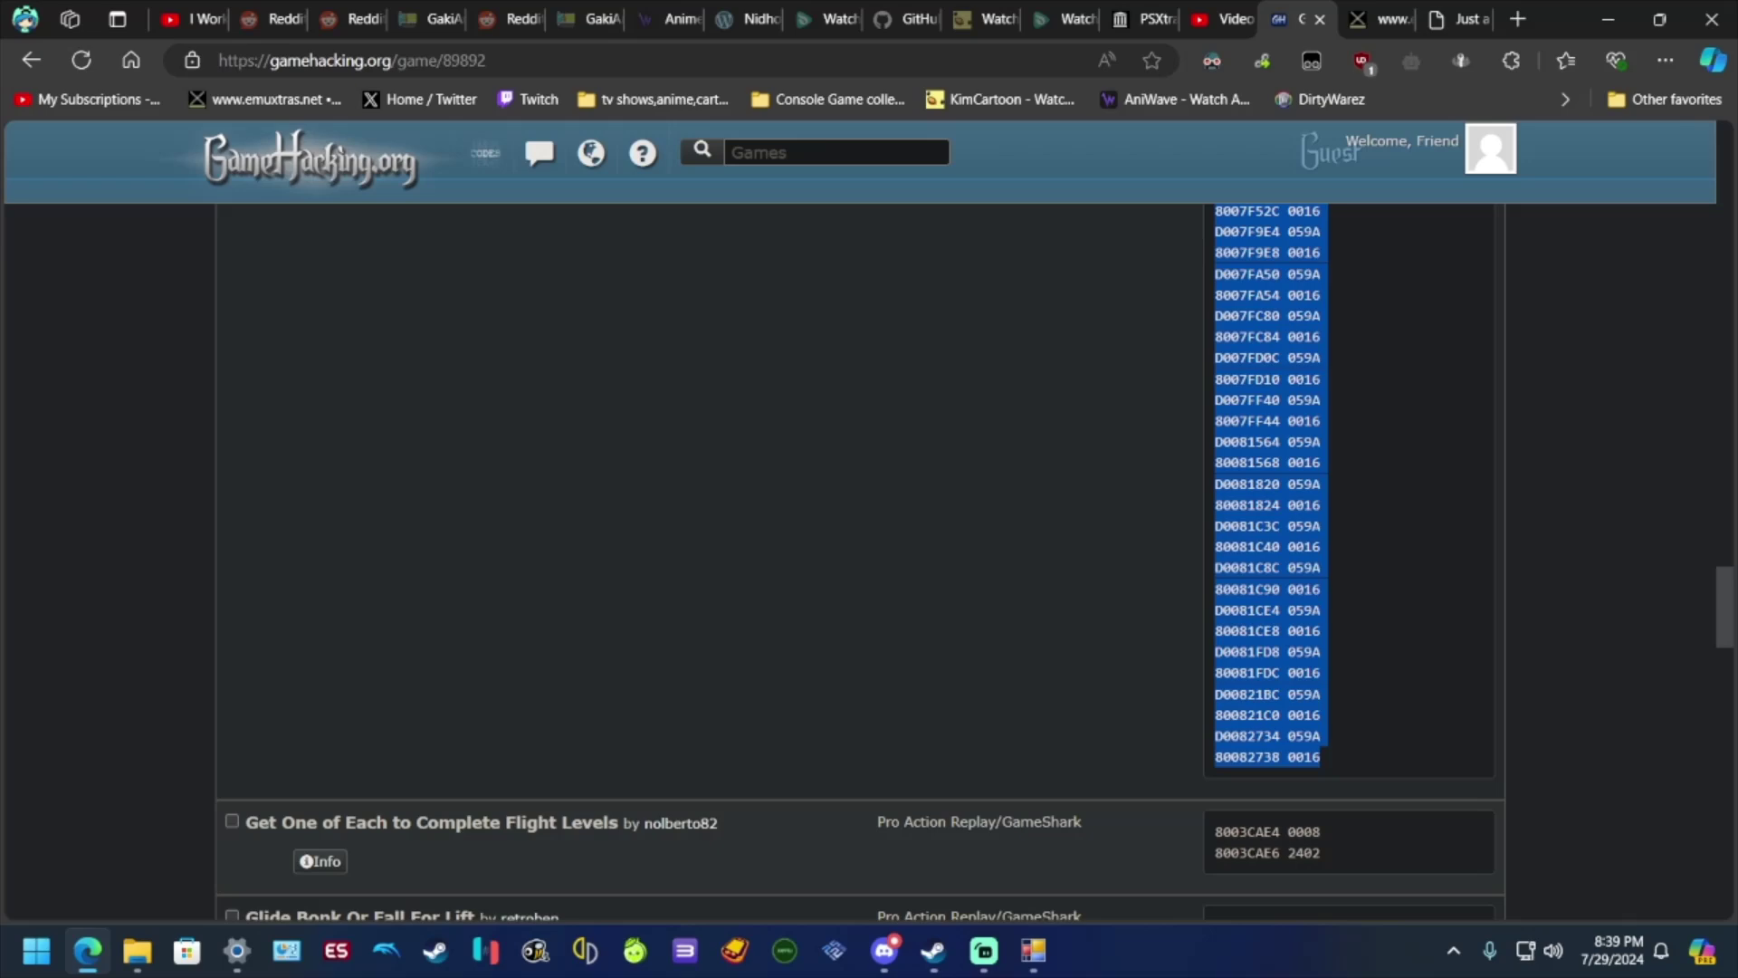
right_click(1304, 543)
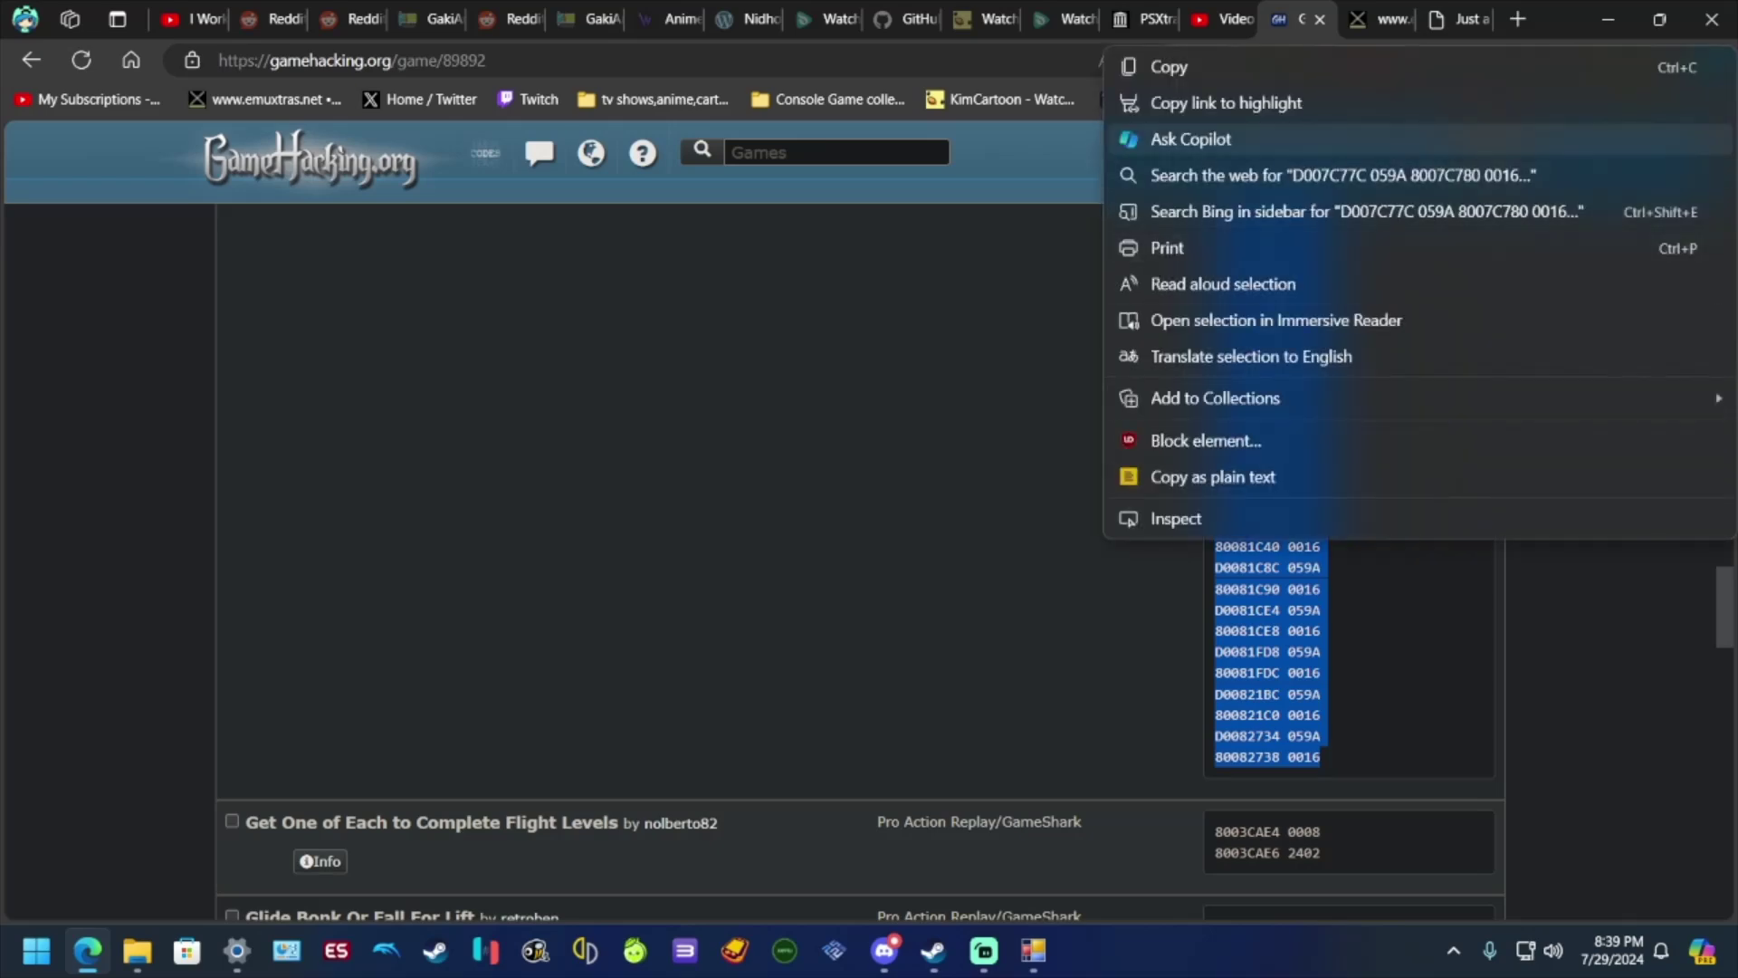
click(1177, 66)
click(1607, 19)
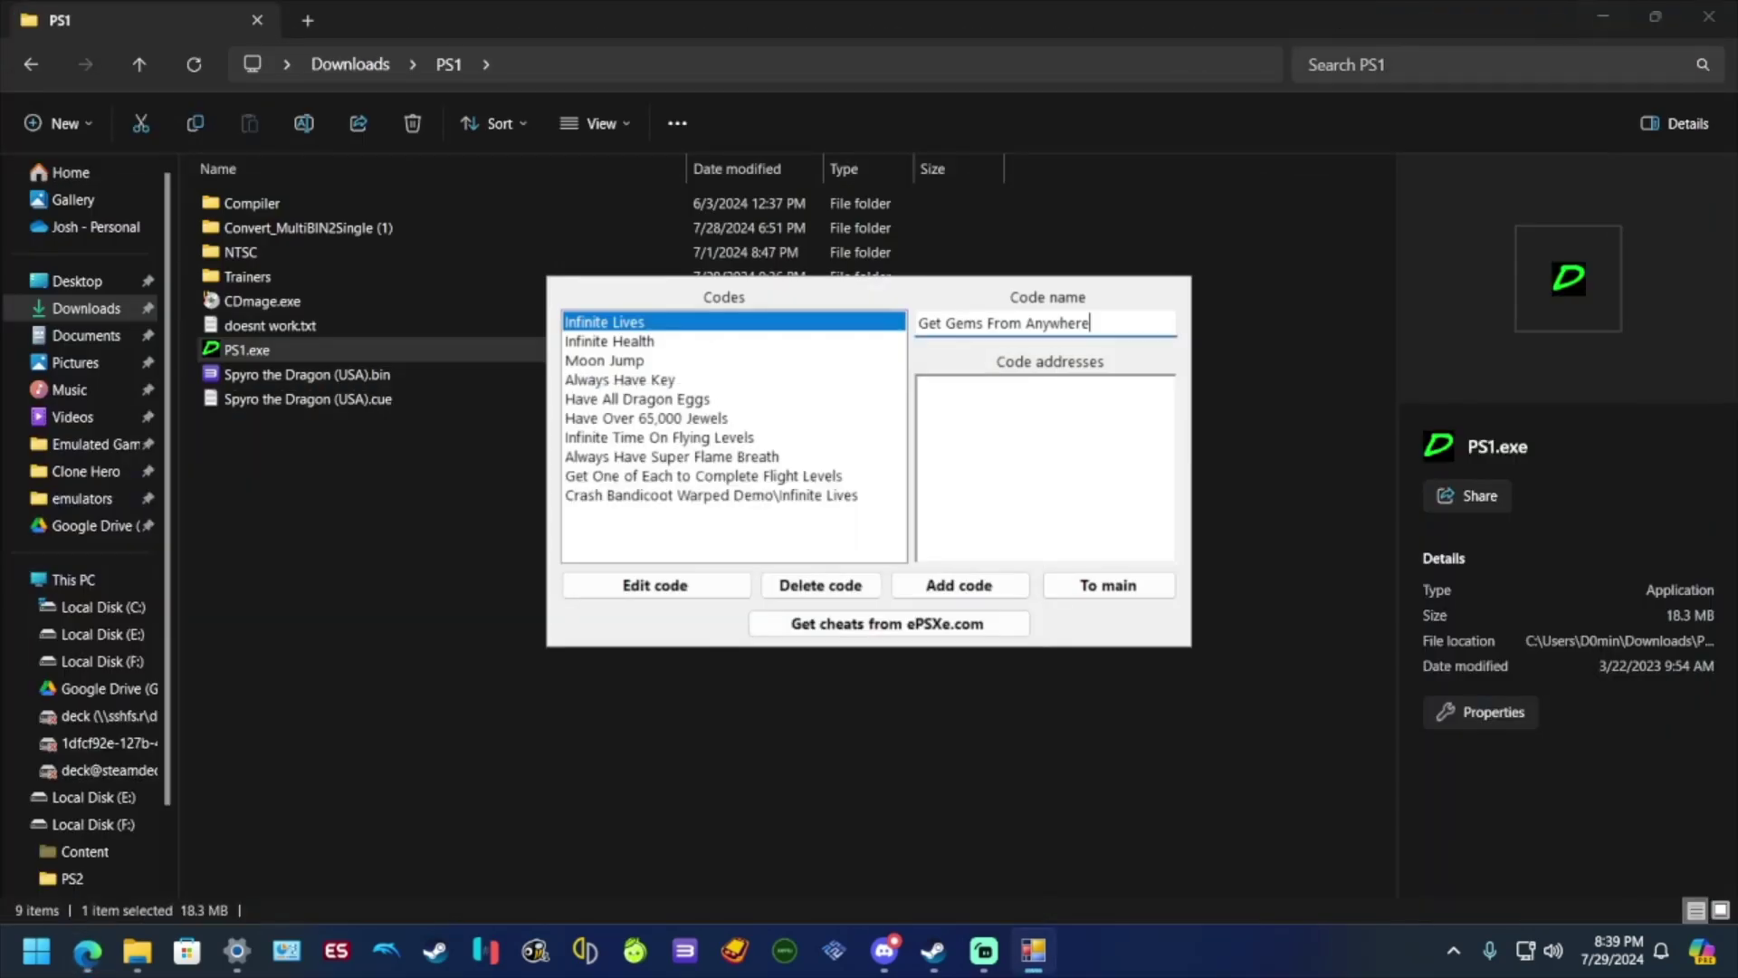
click(1044, 452)
key(ctrl+v)
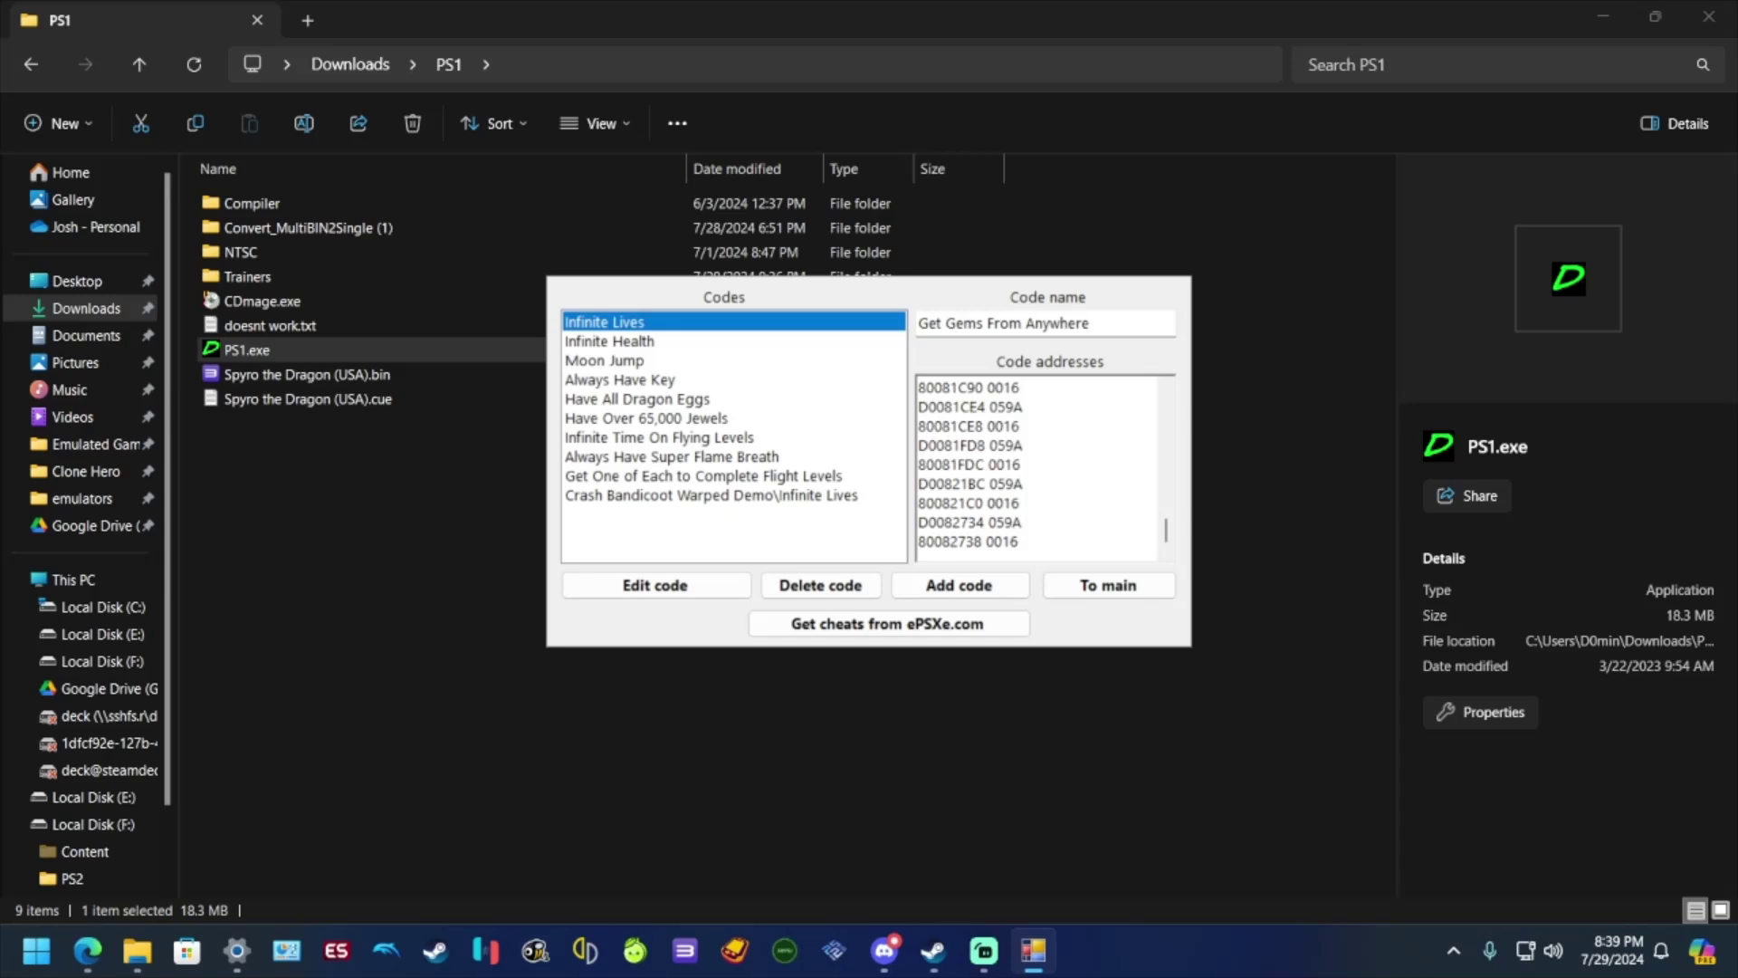
Step: Add the Get Gems From Anywhere code to the code list, select it and return to the main window
click(960, 585)
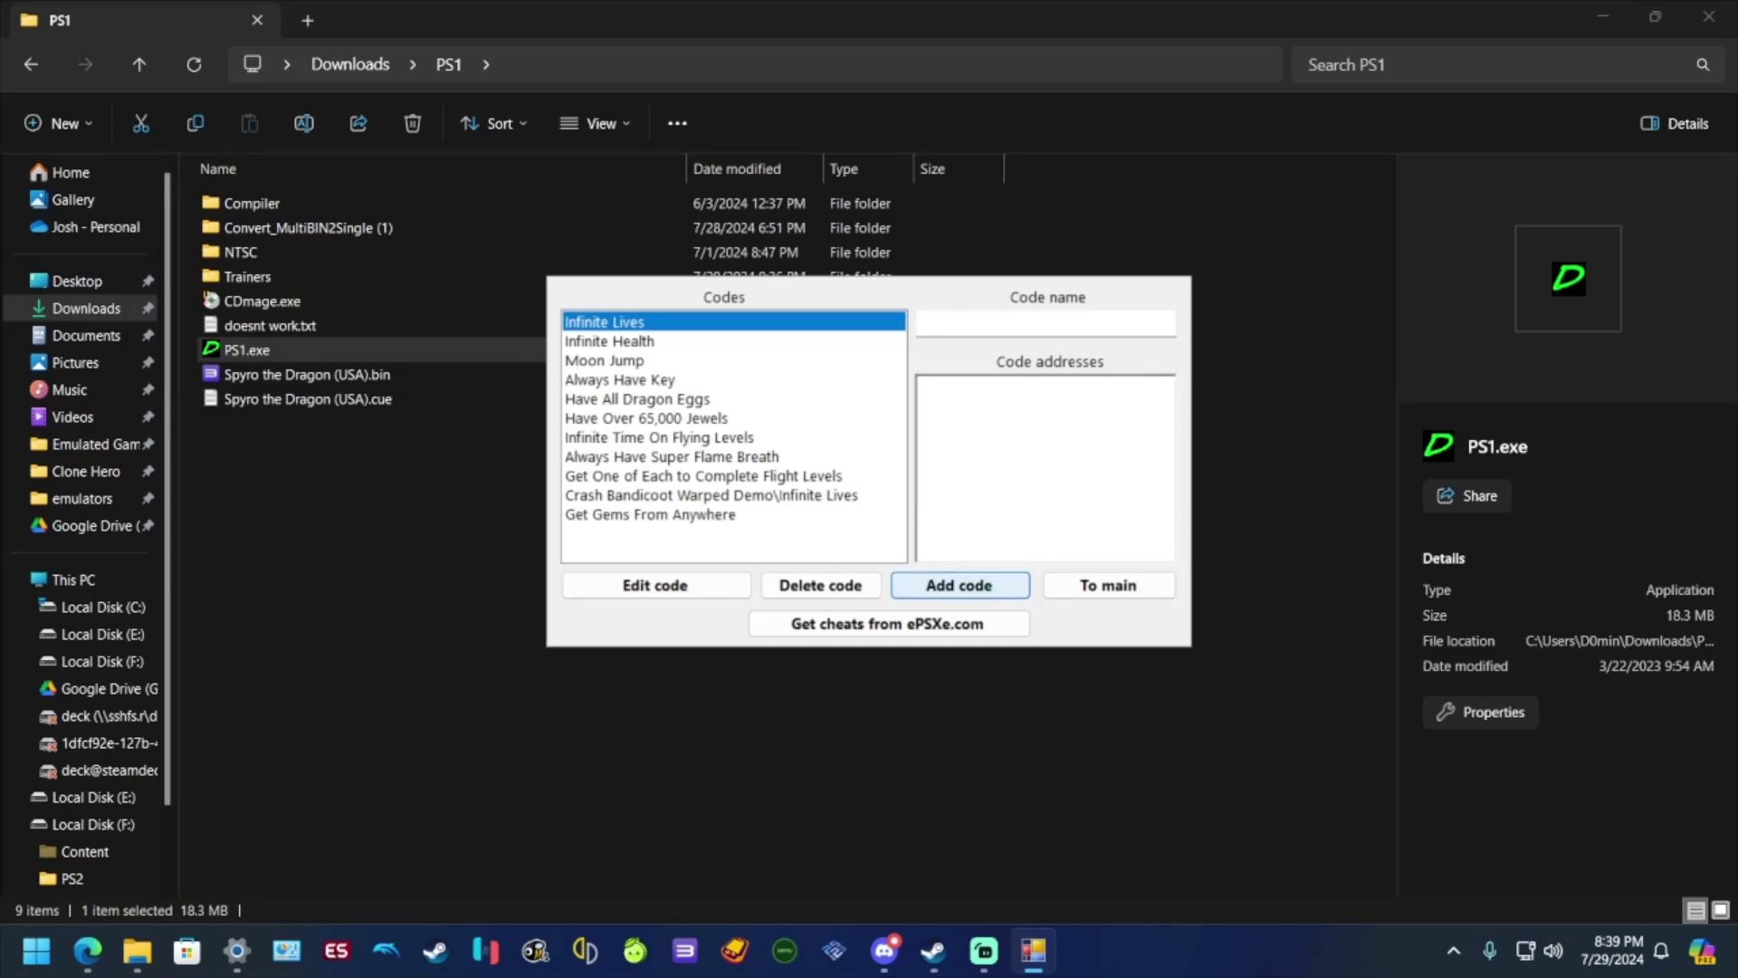
click(688, 514)
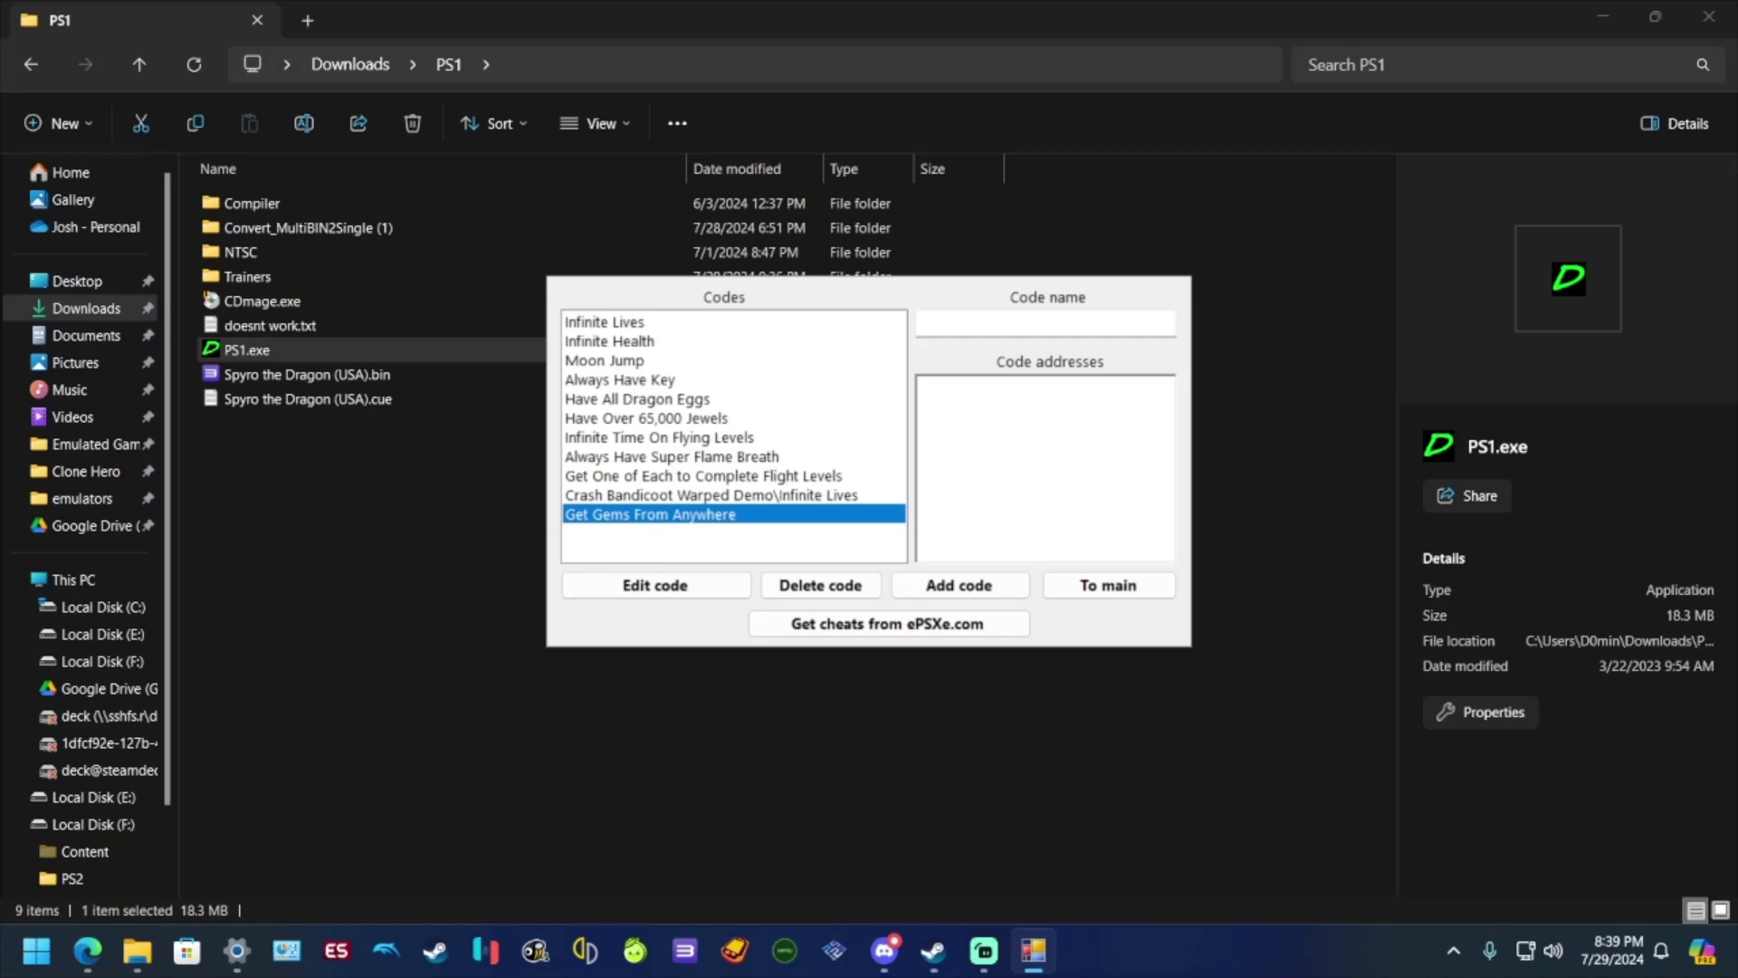
click(1107, 585)
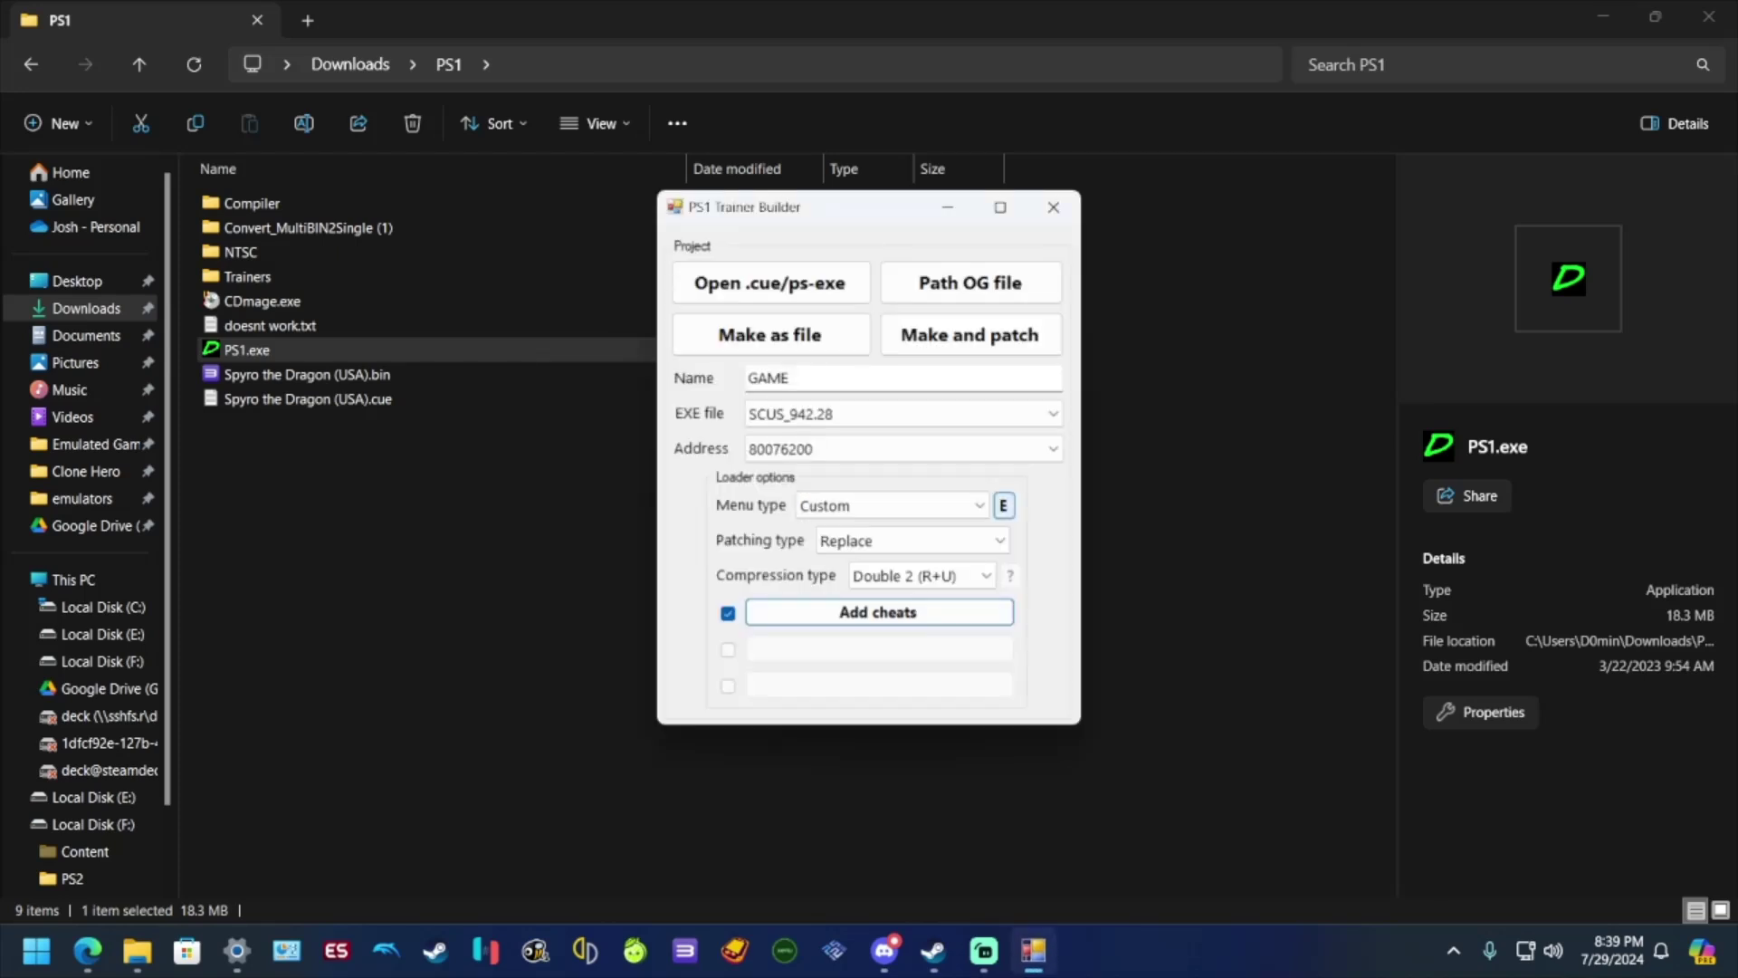
Step: Open the custom menu editor and replace the trainer name with Spyro 3
click(1003, 505)
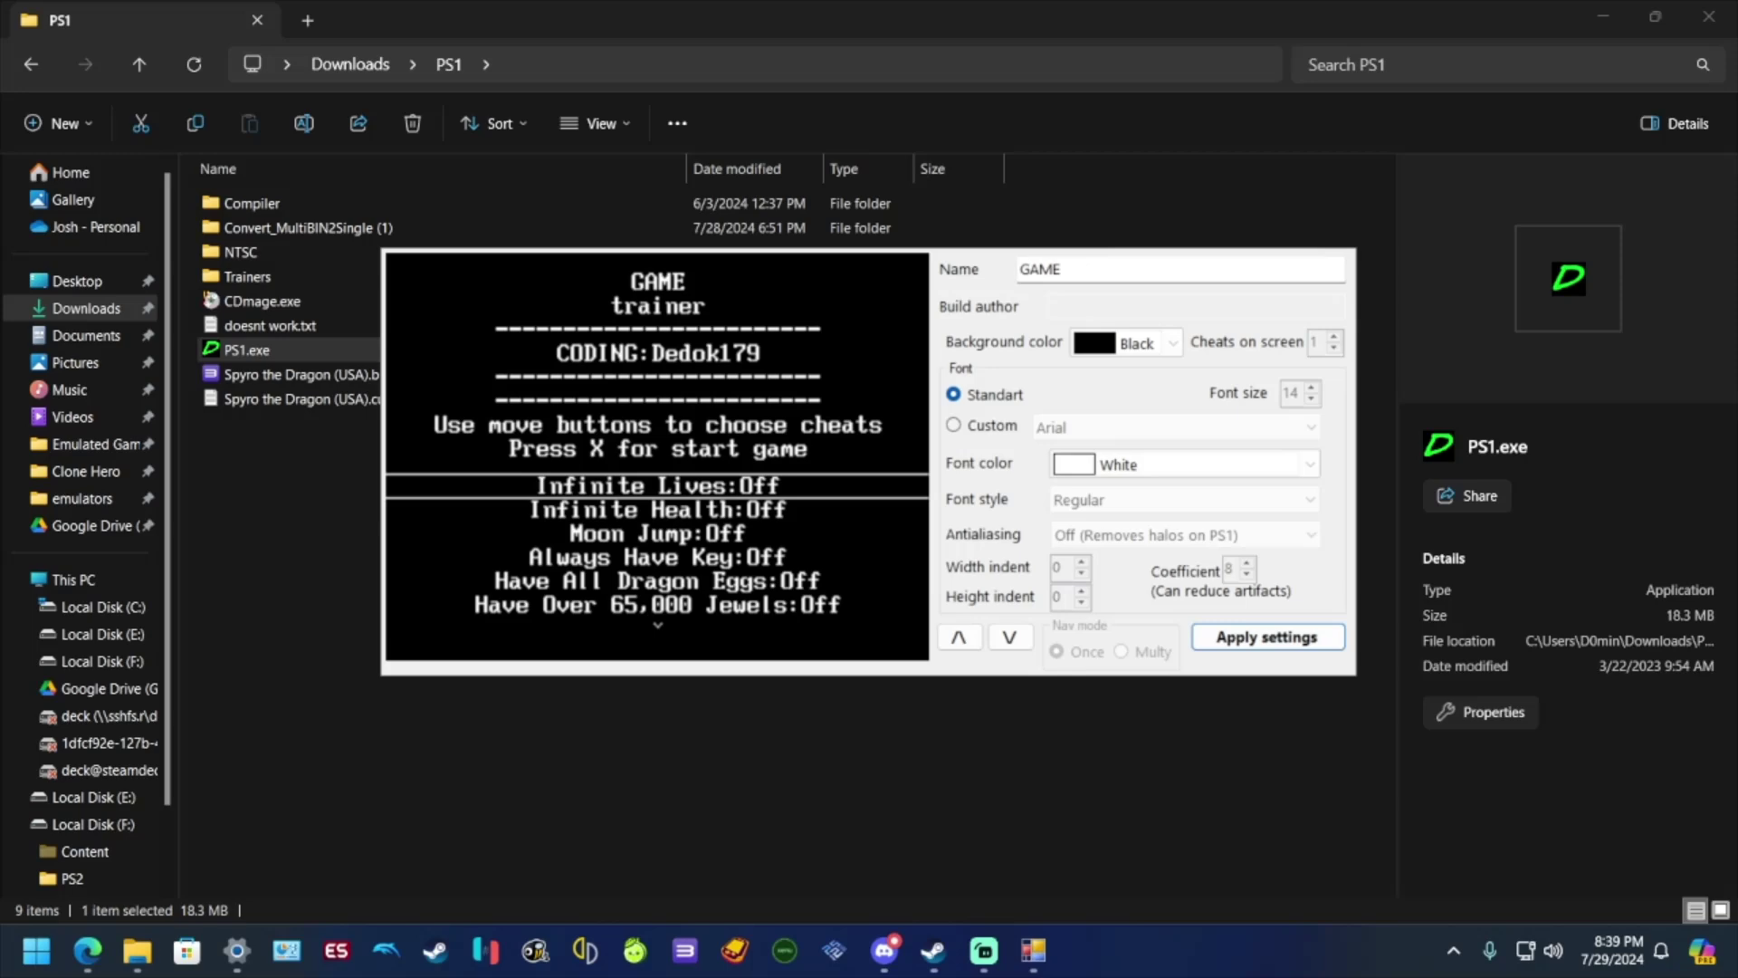
click(1064, 270)
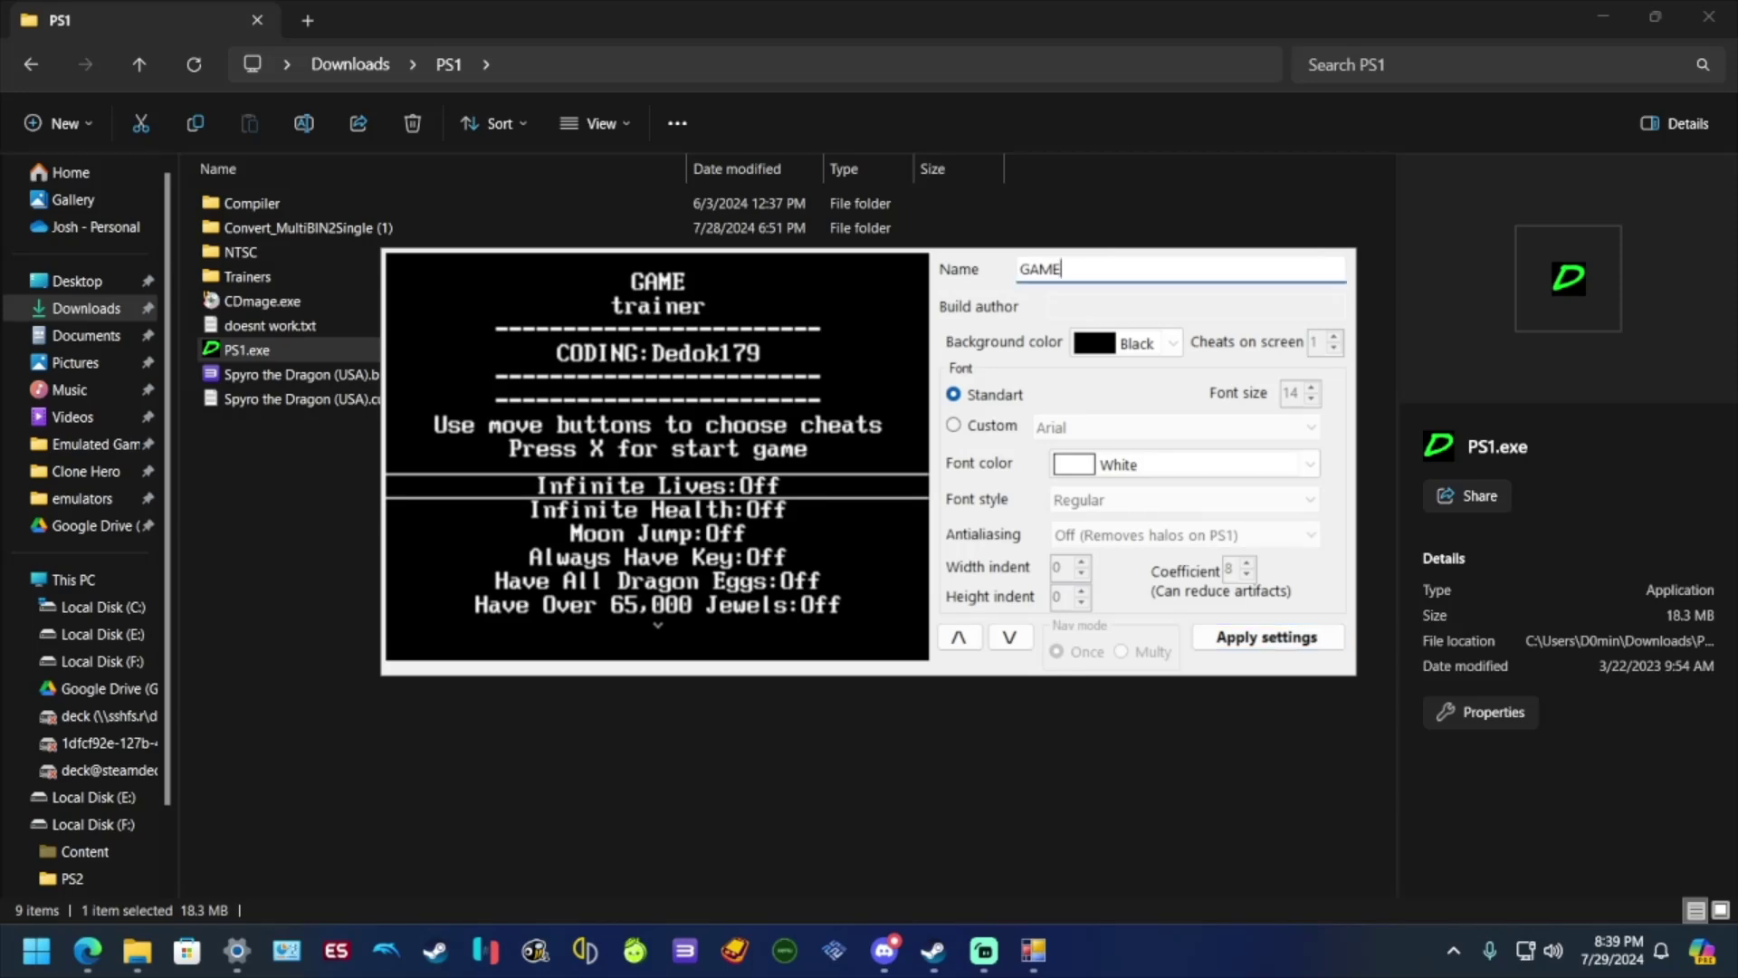
key(BackSpace)
key(BackSpace)
key(BackSpace)
key(BackSpace)
text(Spyro 3)
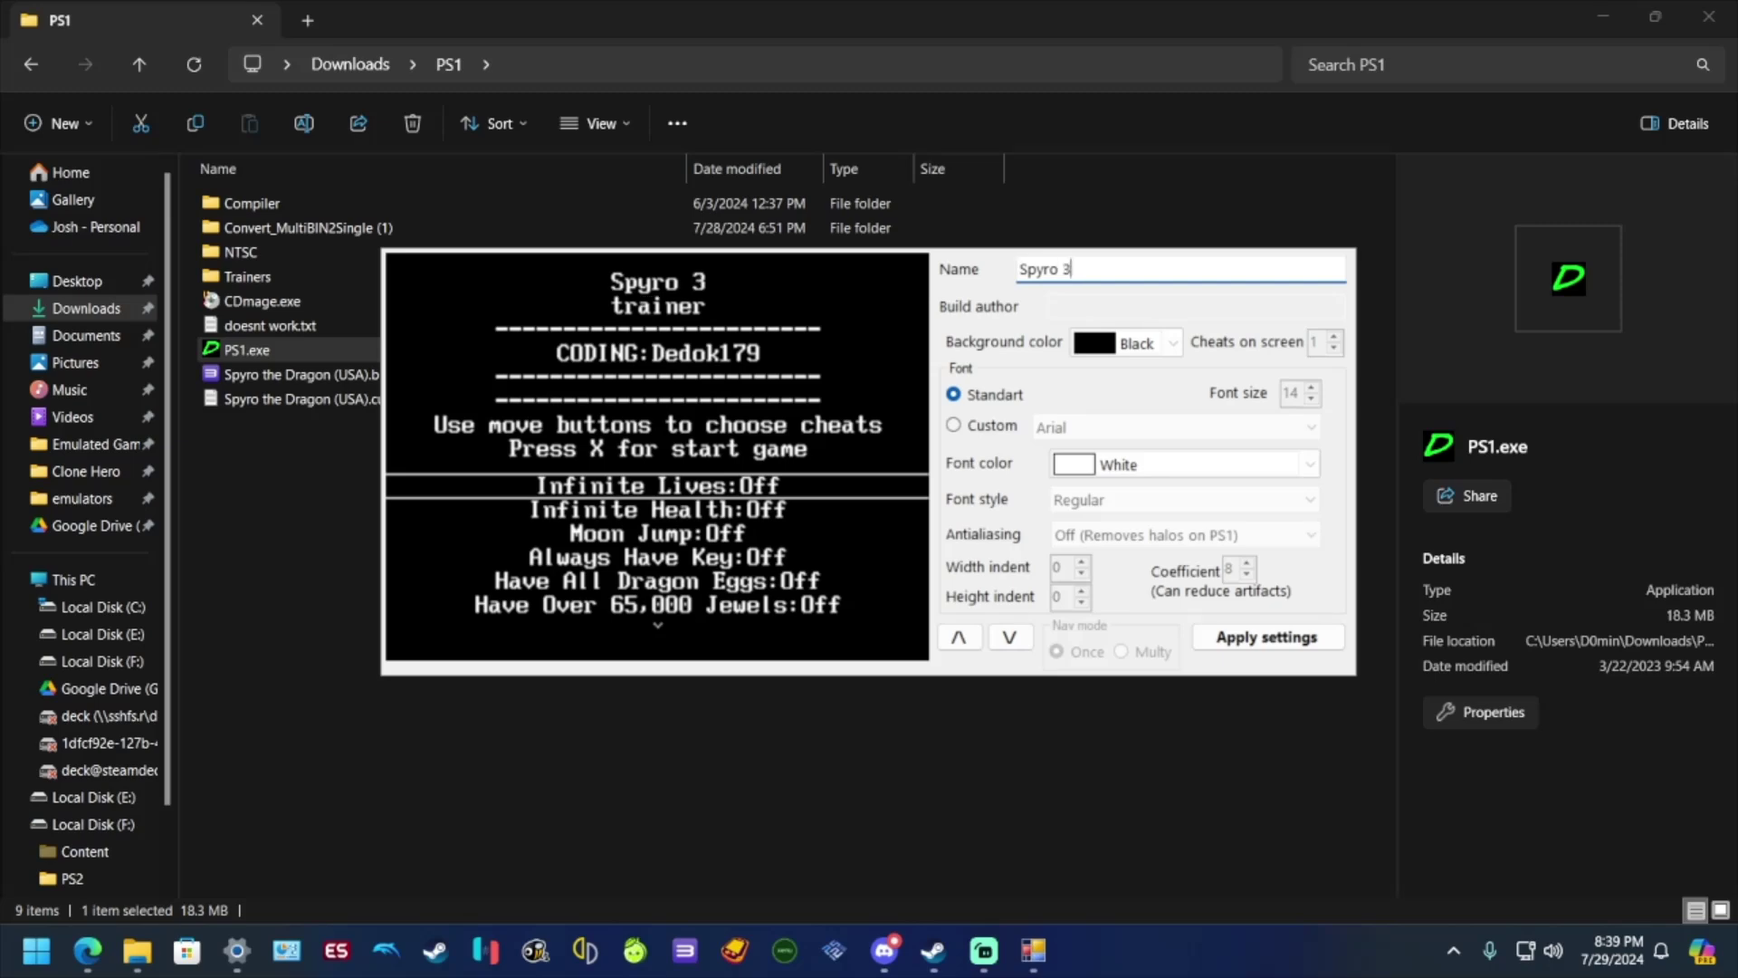
Step: Switch the menu to the custom font at size 11 and show 5 cheats on screen
click(953, 424)
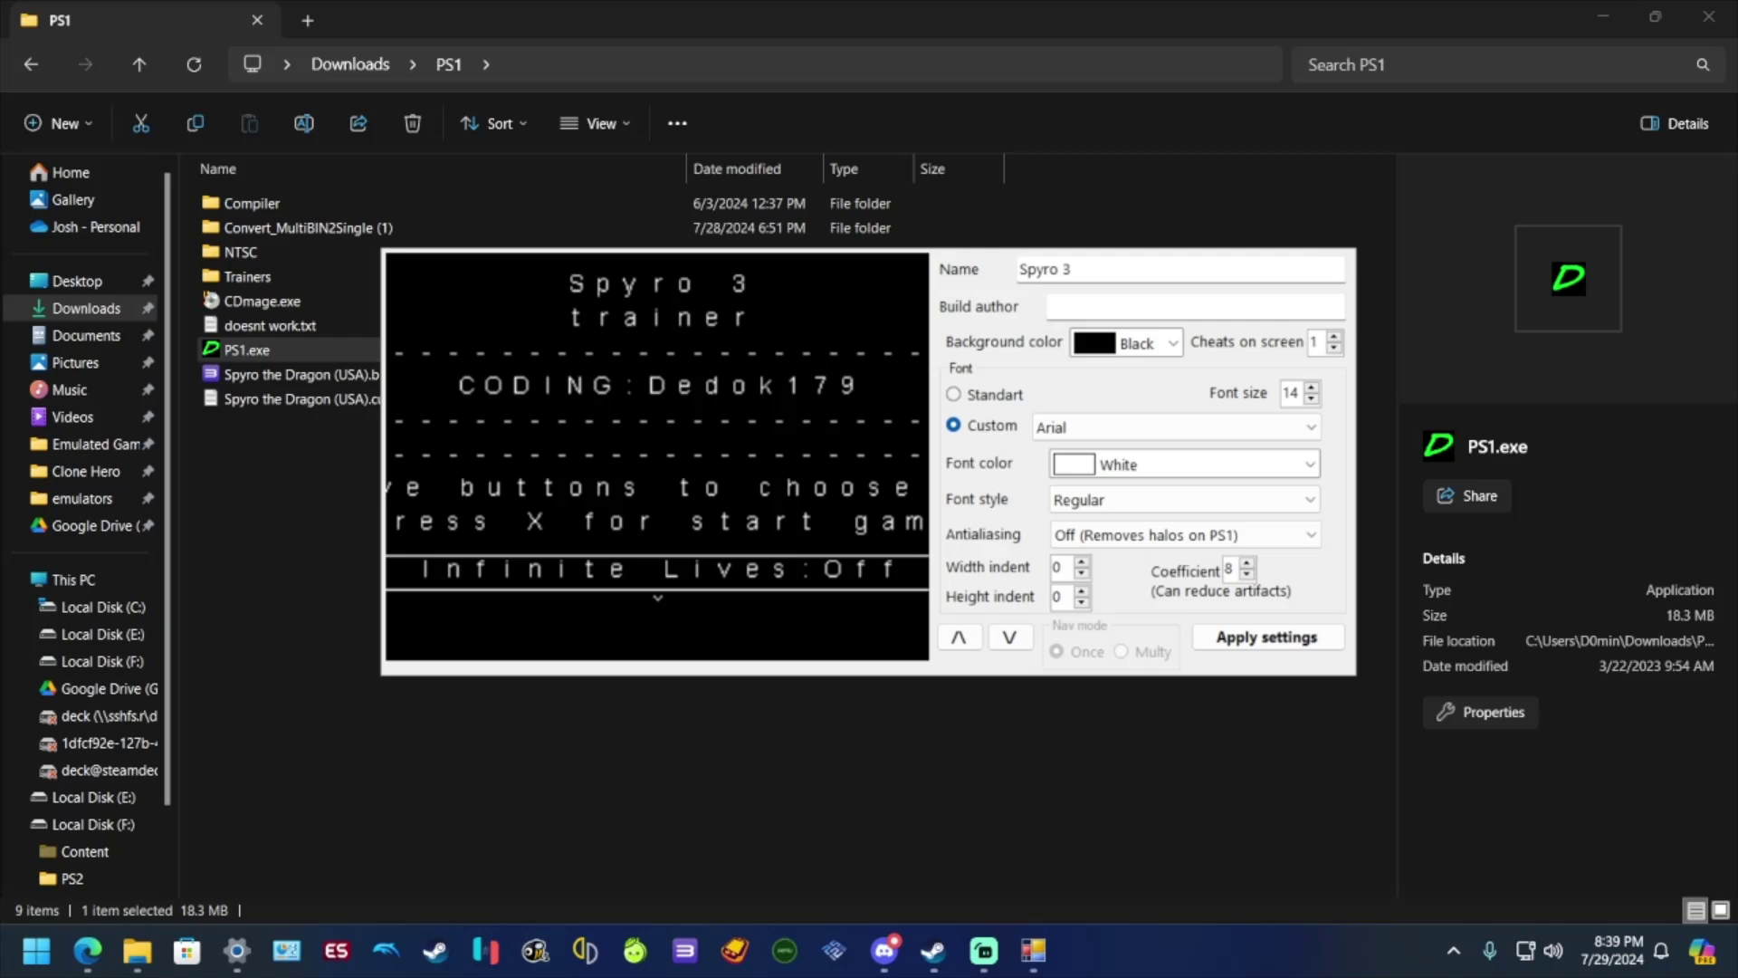
click(1311, 399)
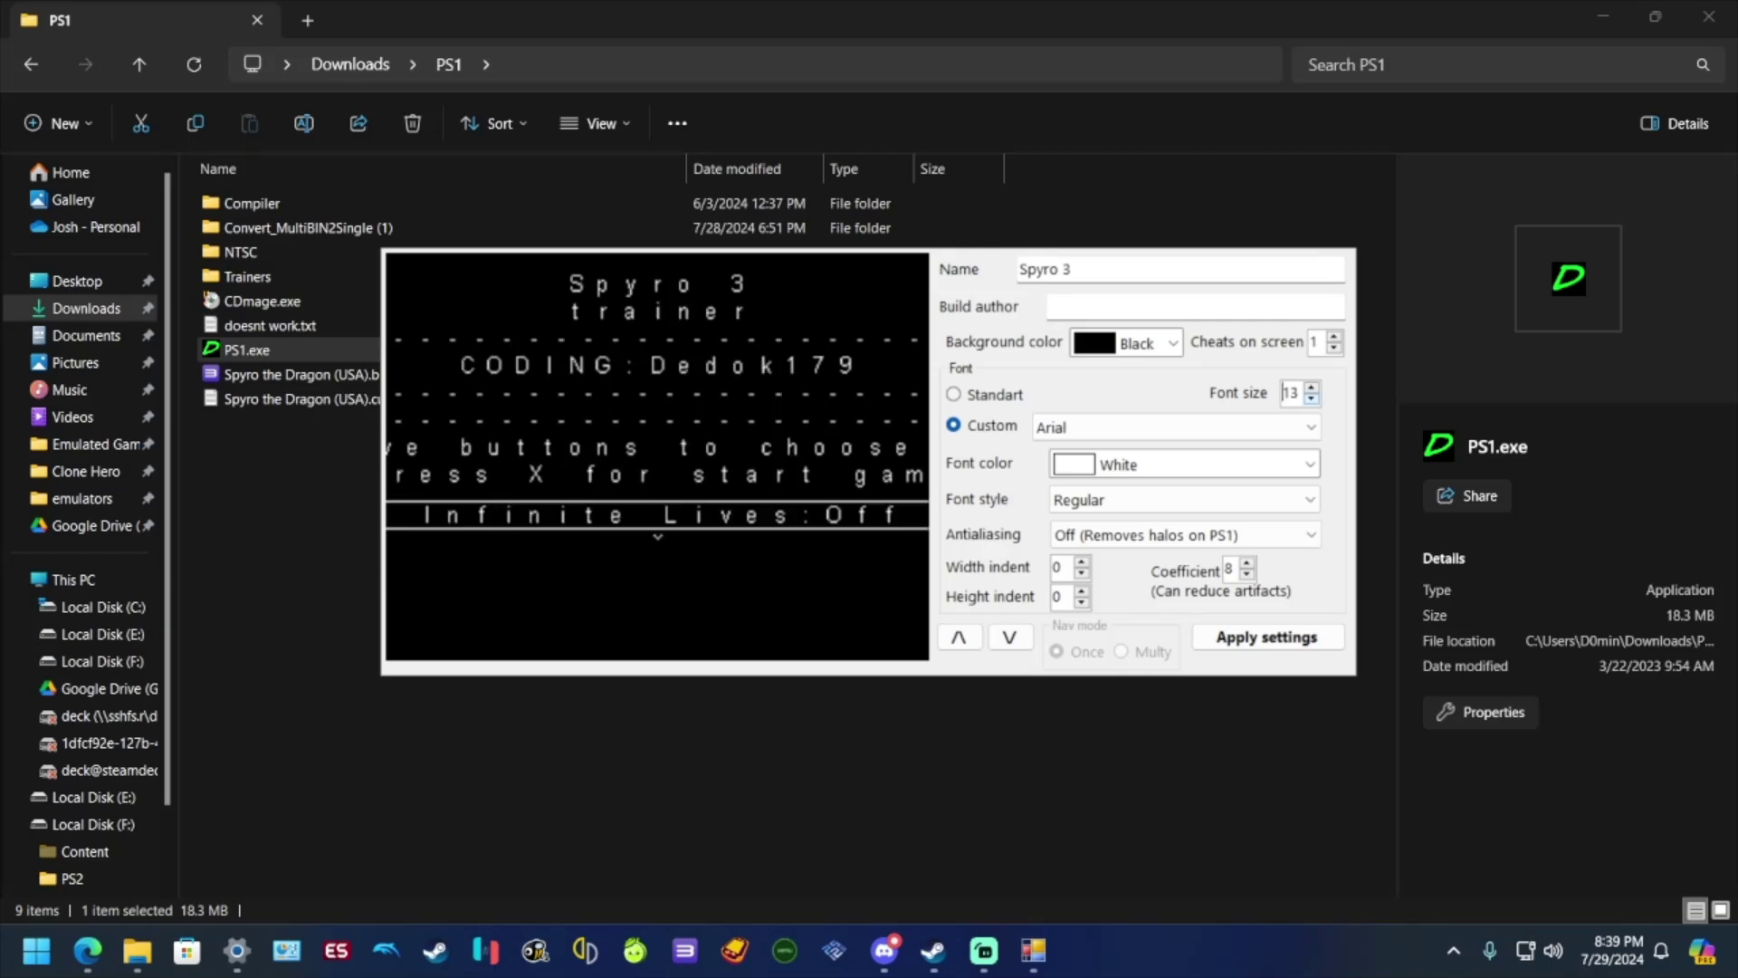
click(1310, 399)
click(1311, 399)
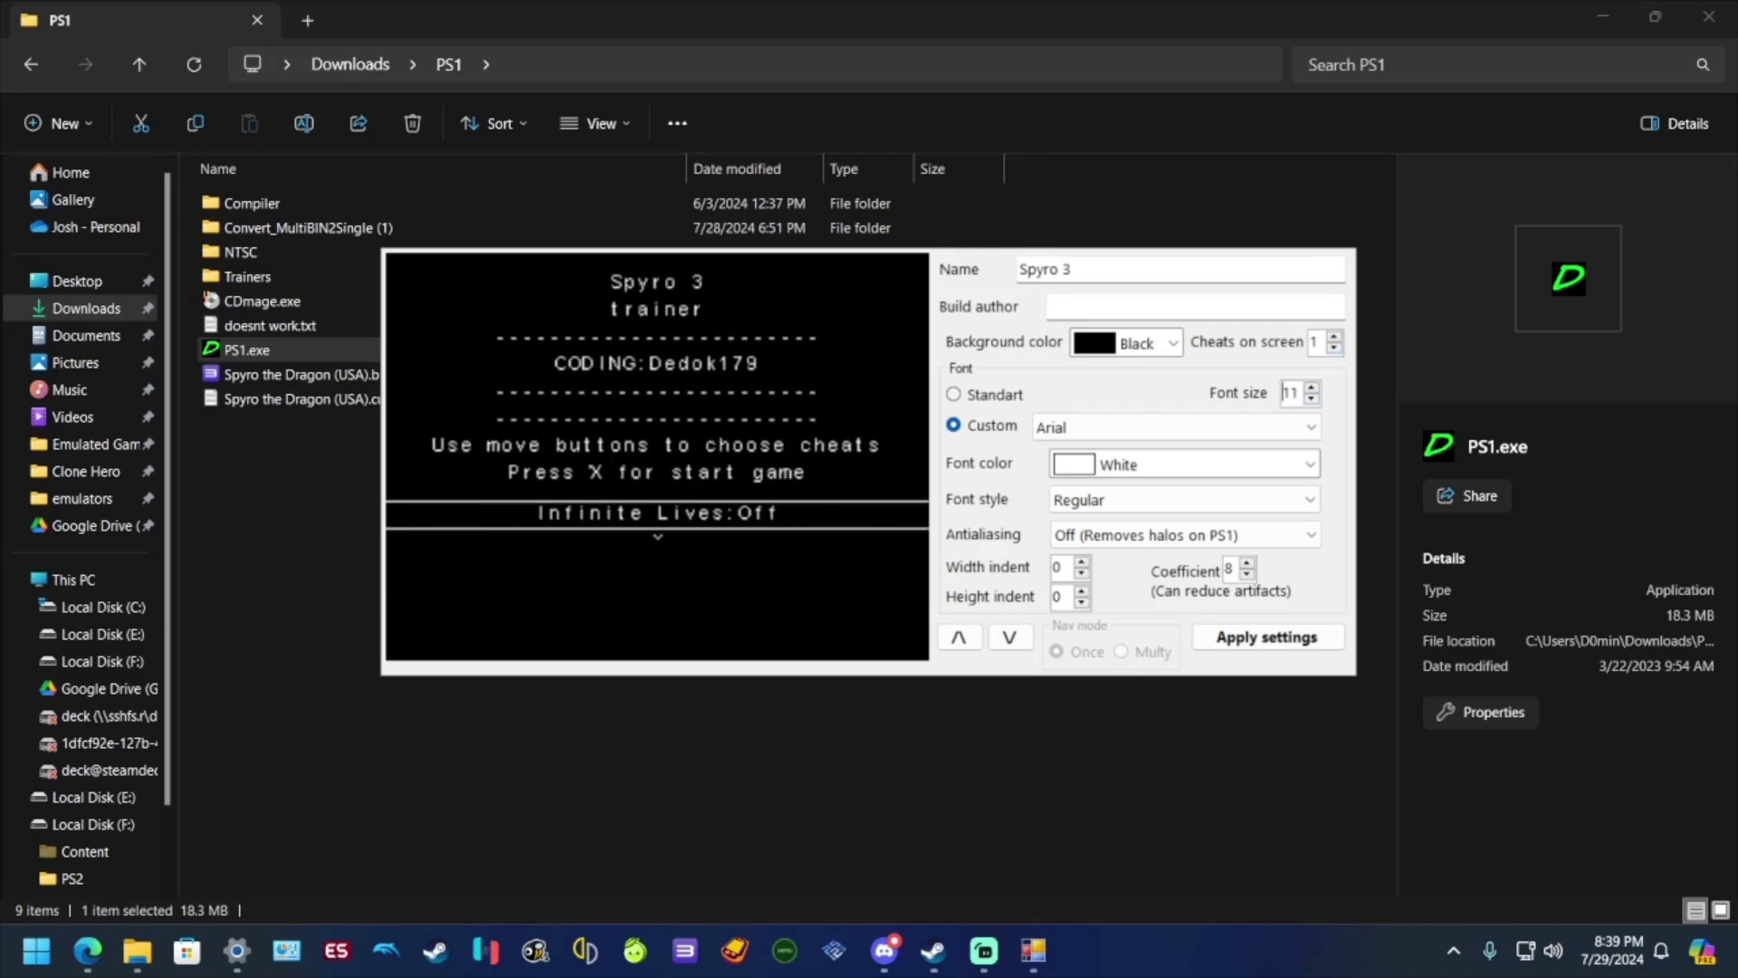
key(Up)
key(Up)
key(Up)
key(Up)
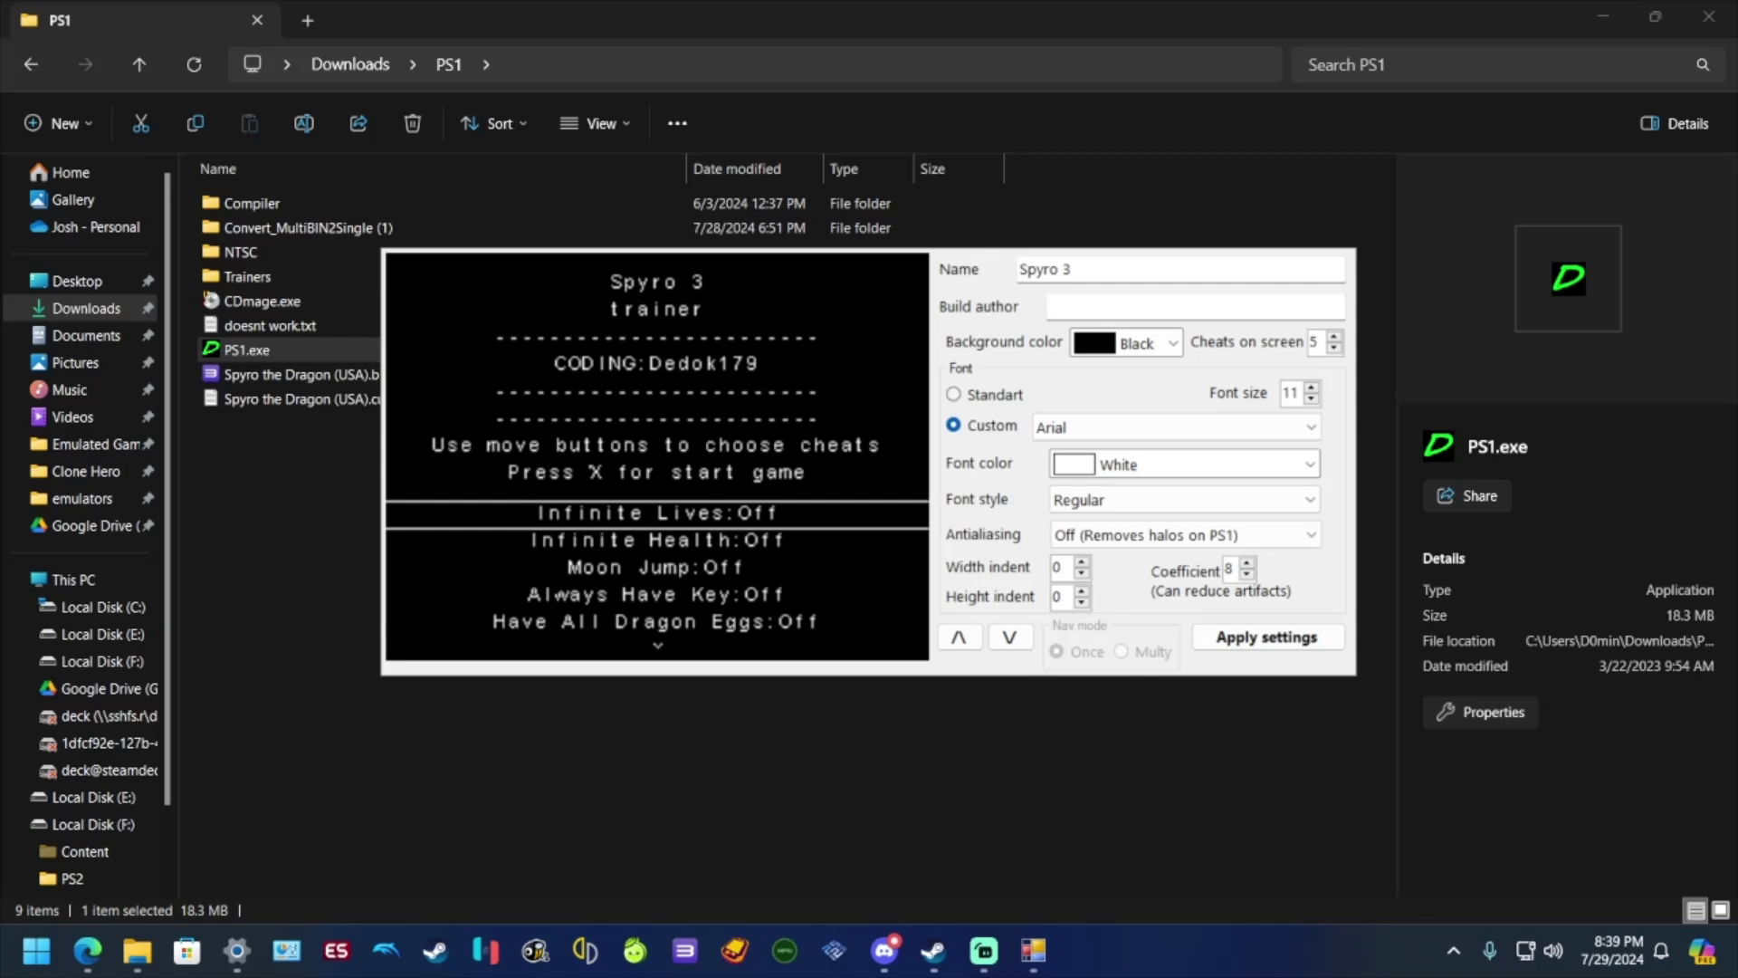
Step: Enter the trainer maker's nickname as the build author and correct its second letter to lowercase
click(1175, 307)
text(DOmin)
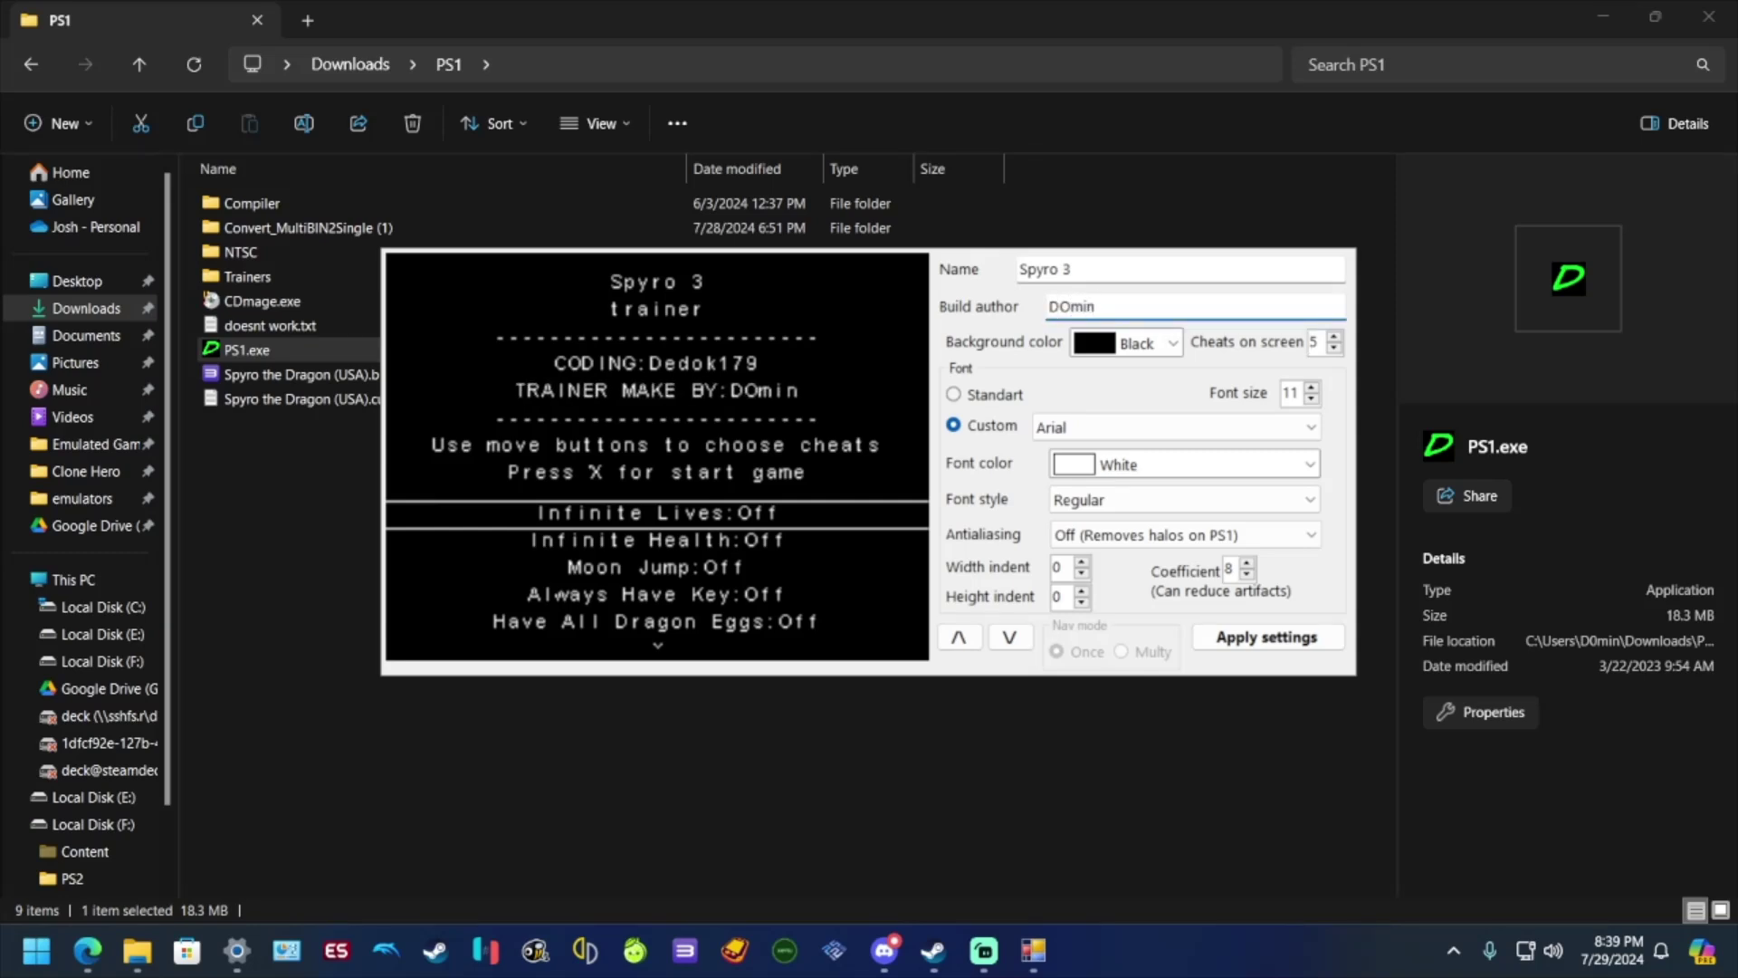
text(ater01)
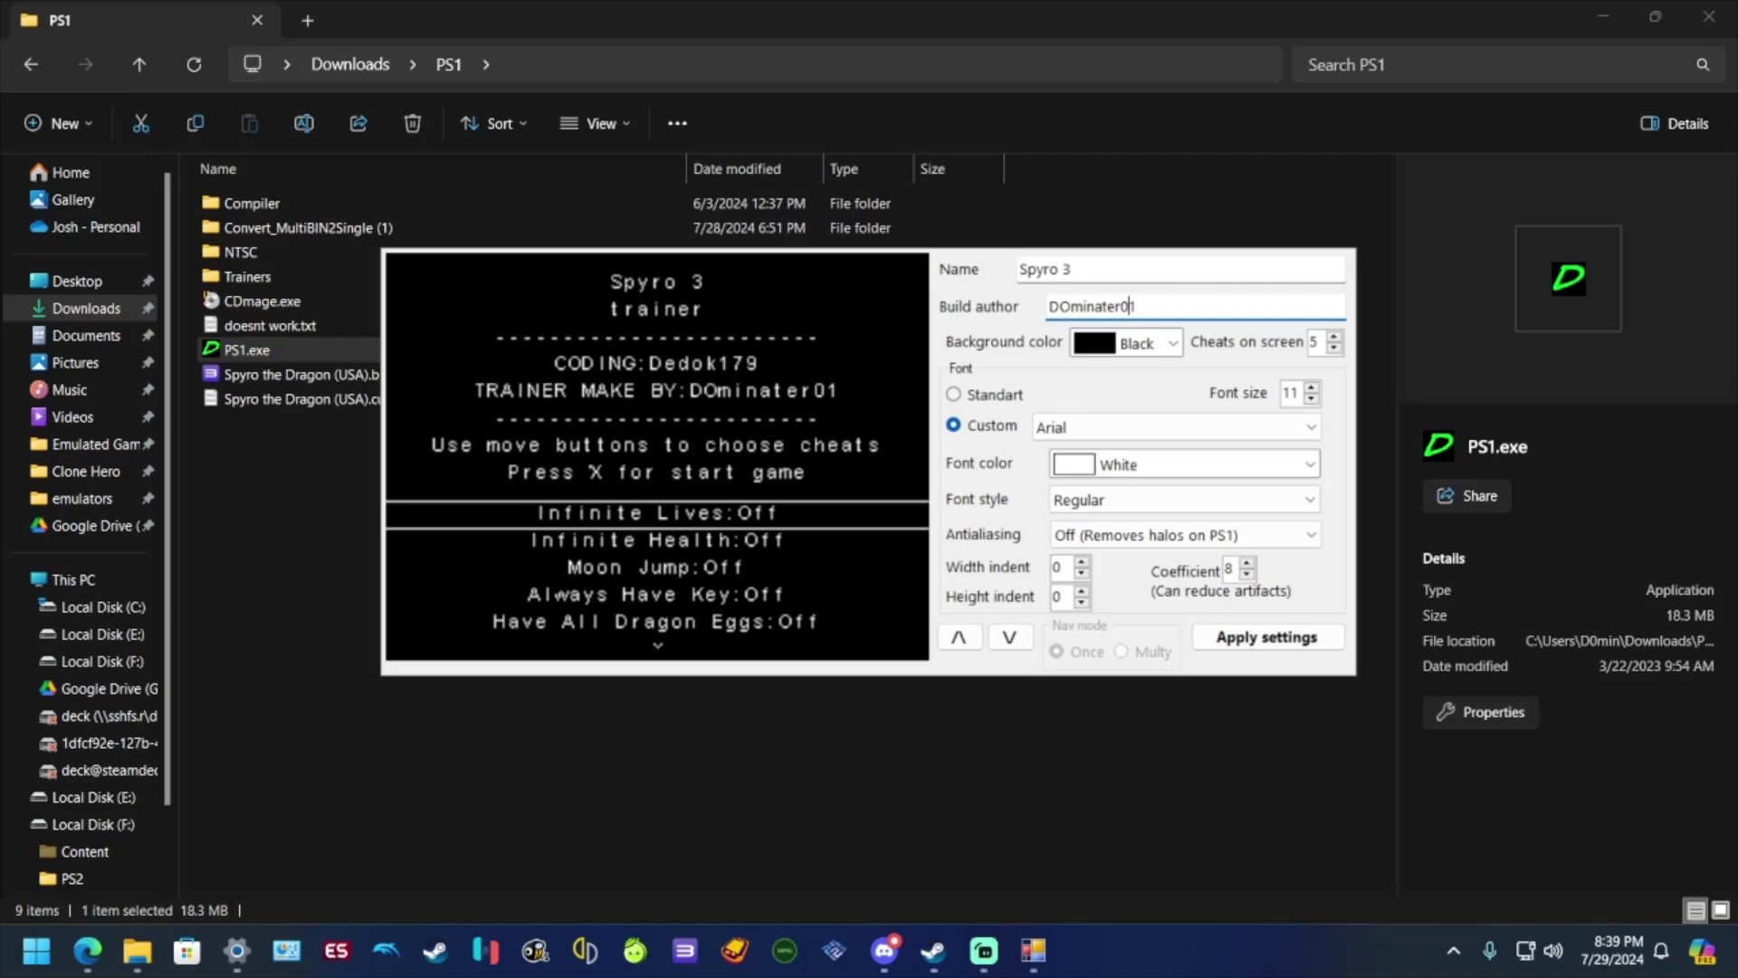
click(1059, 306)
key(BackSpace)
text(o)
Step: Try menu height indents of 1 and -3, and set the height indent back to 0
click(1082, 591)
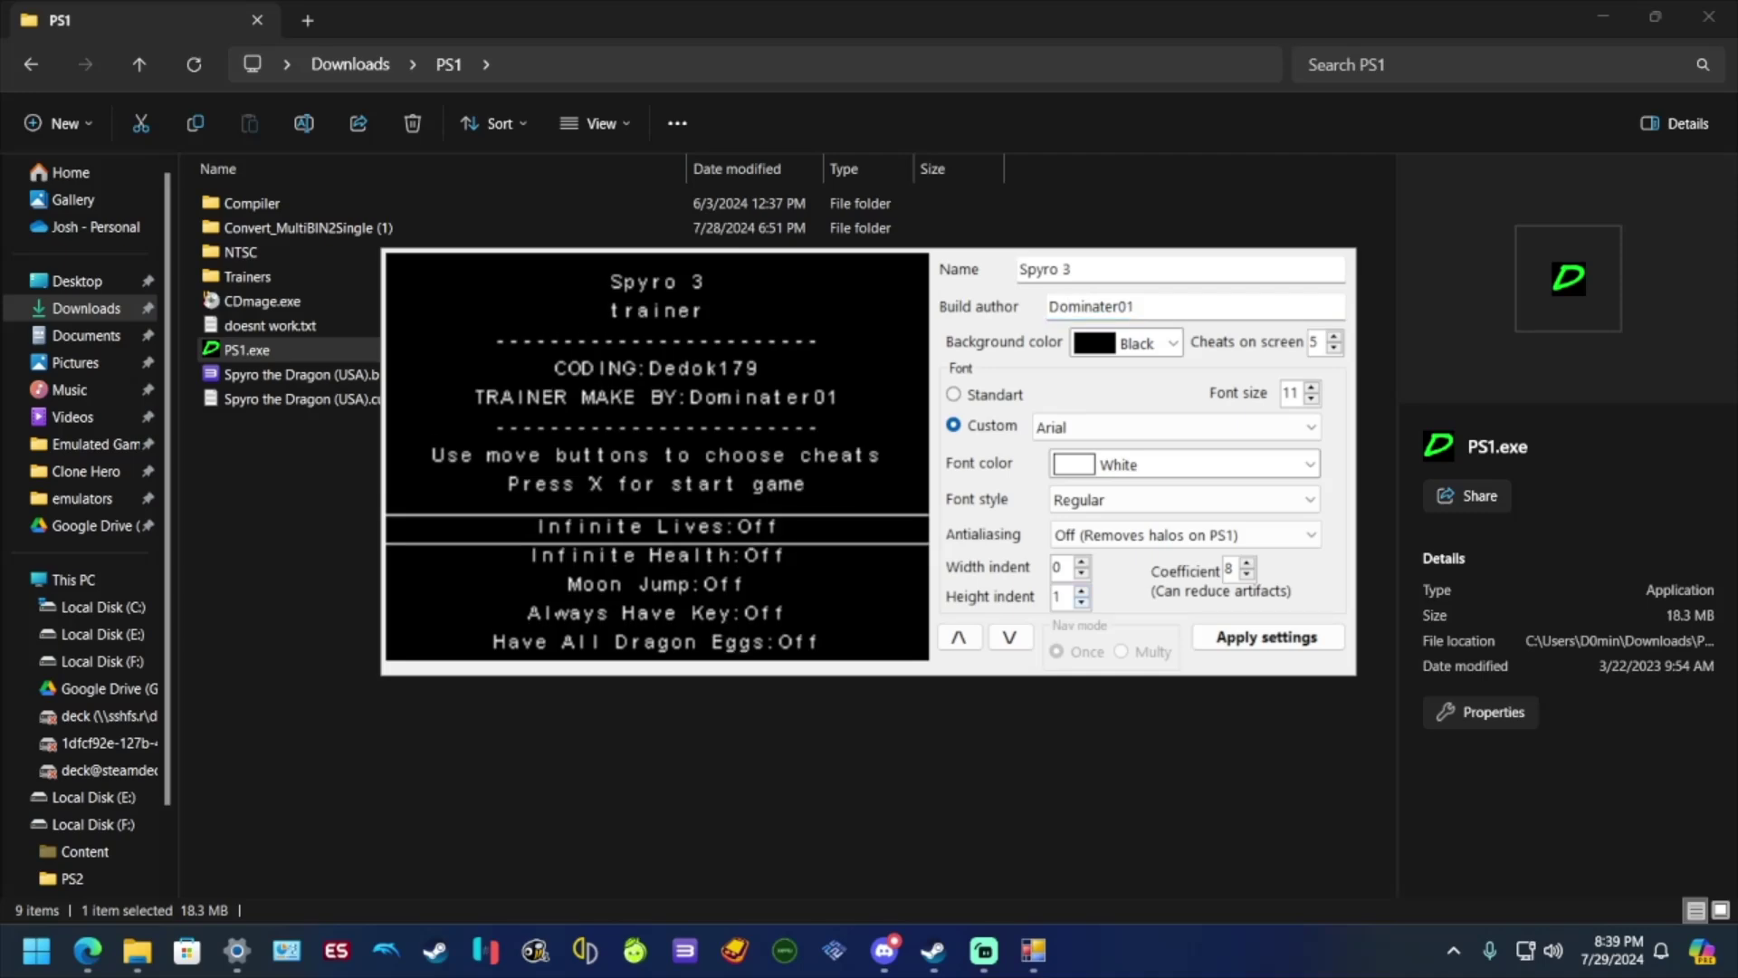
click(1082, 603)
click(1082, 603)
key(Down)
key(Down)
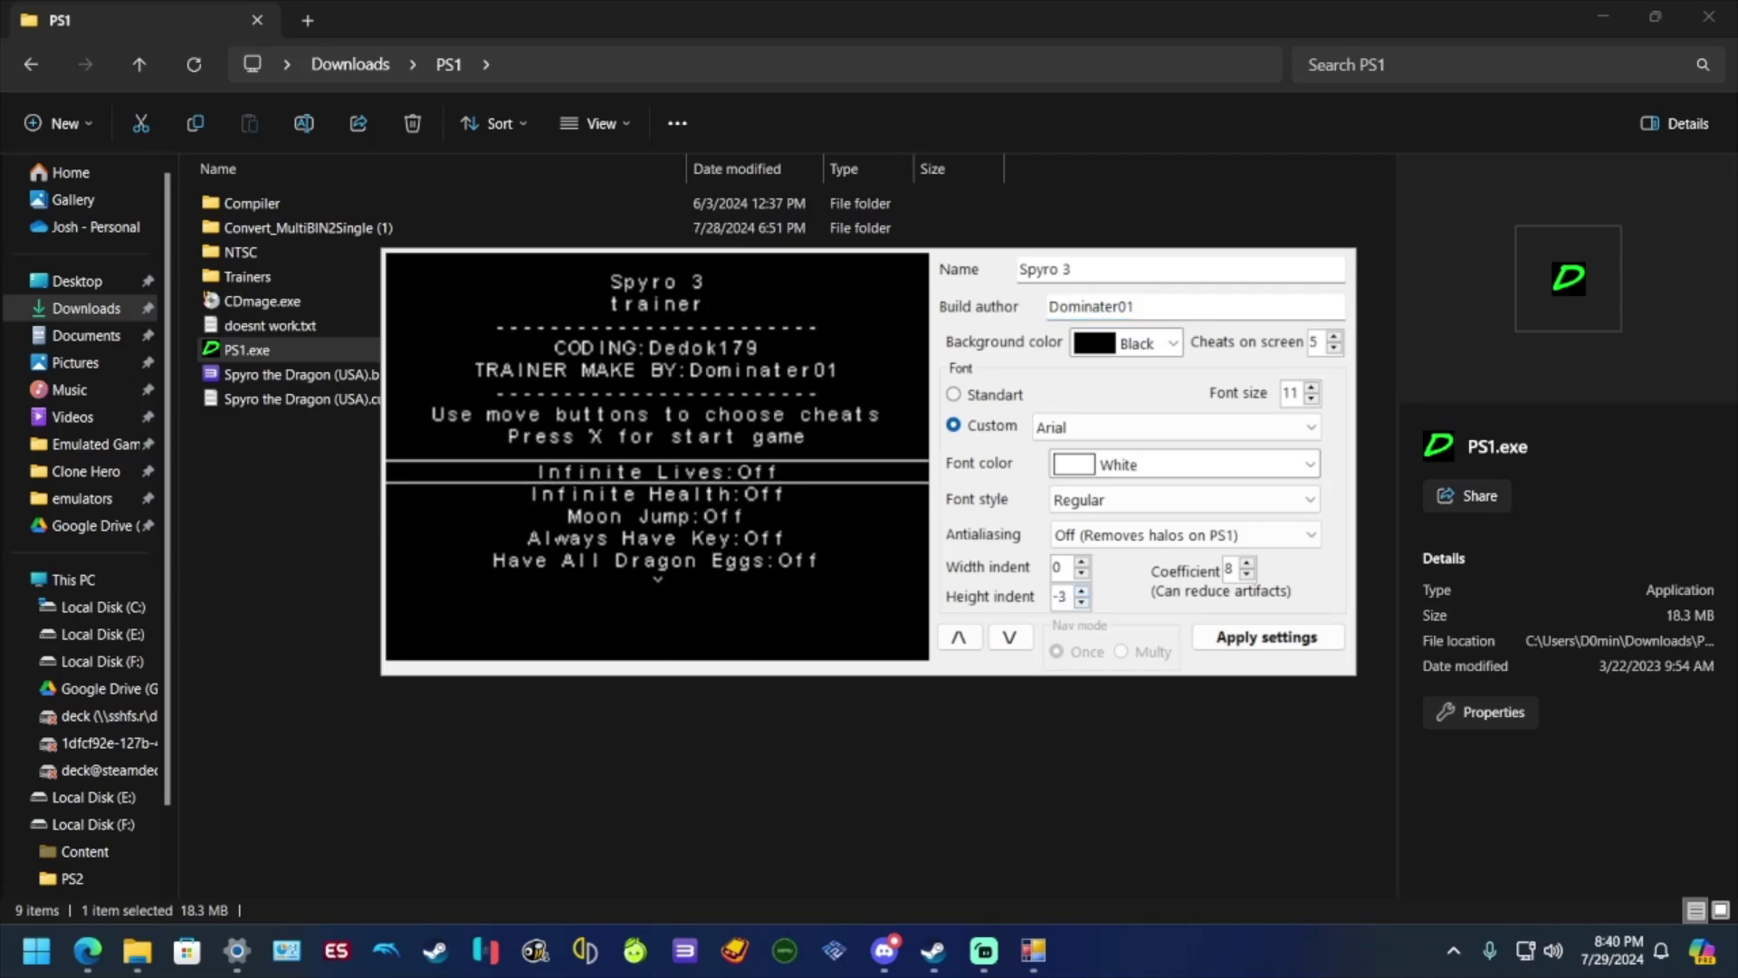
key(Up)
key(Up)
key(Up)
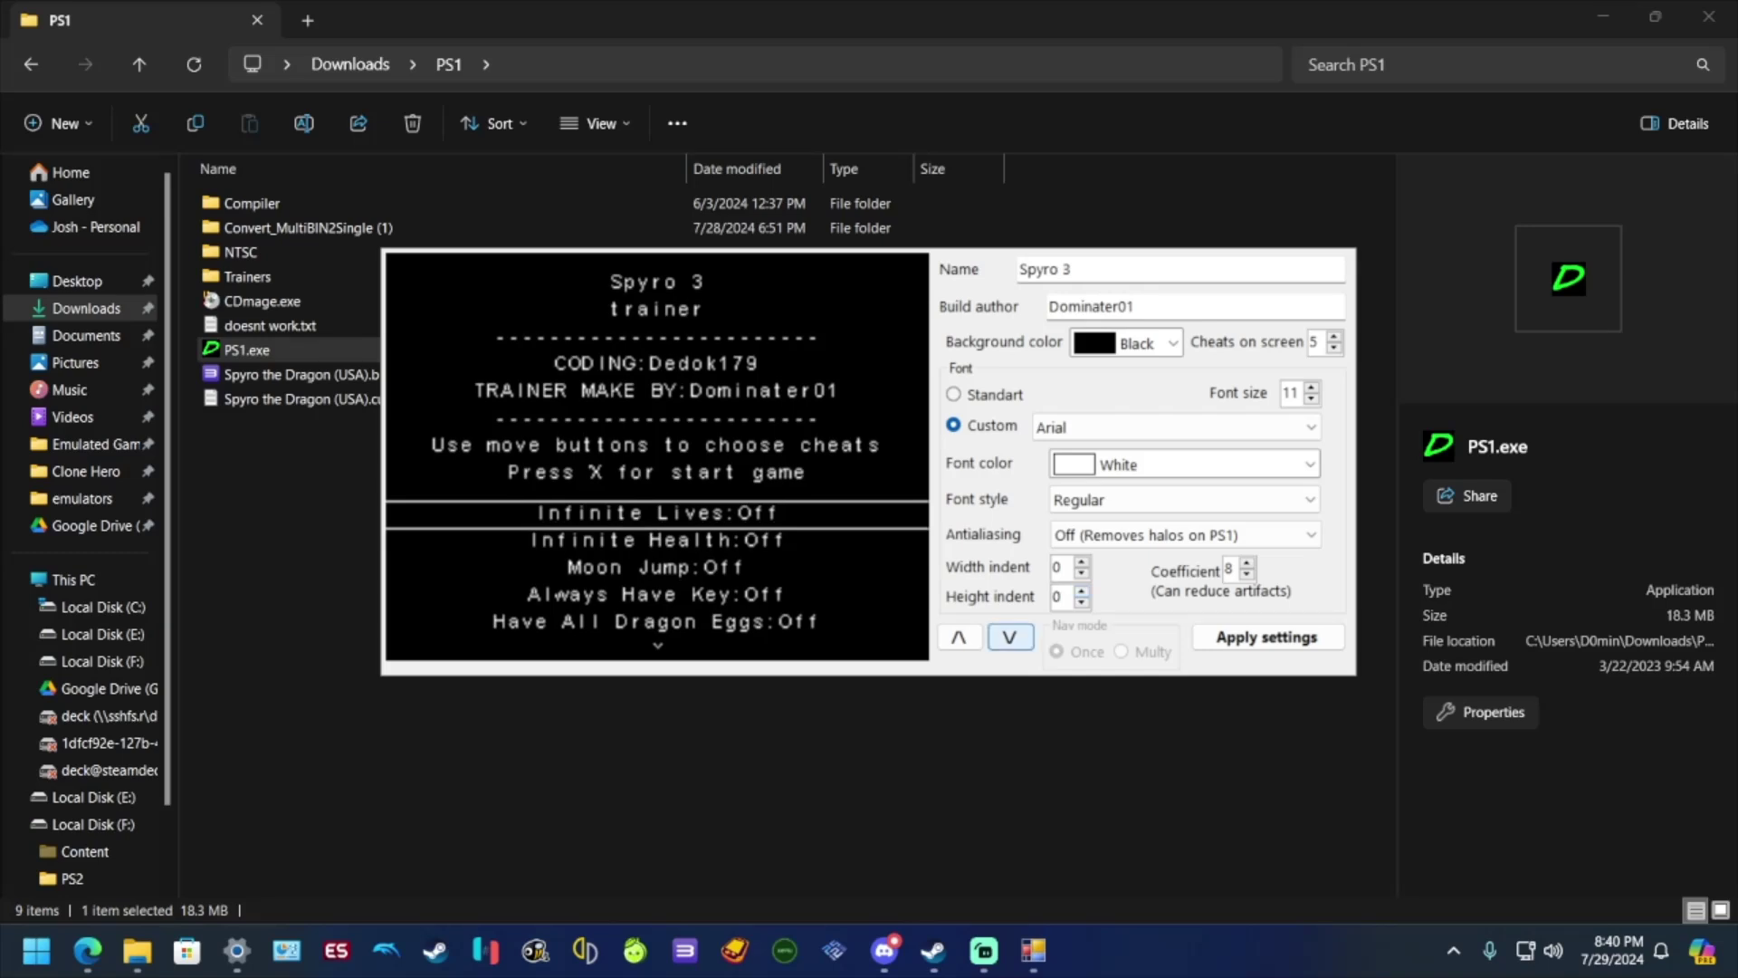
Step: Go through the cheat list in the menu preview down to Get Gems From Anywhere to check how the names fit
click(1009, 637)
click(1009, 637)
click(1010, 637)
click(1009, 637)
click(1010, 637)
click(1009, 637)
click(1009, 637)
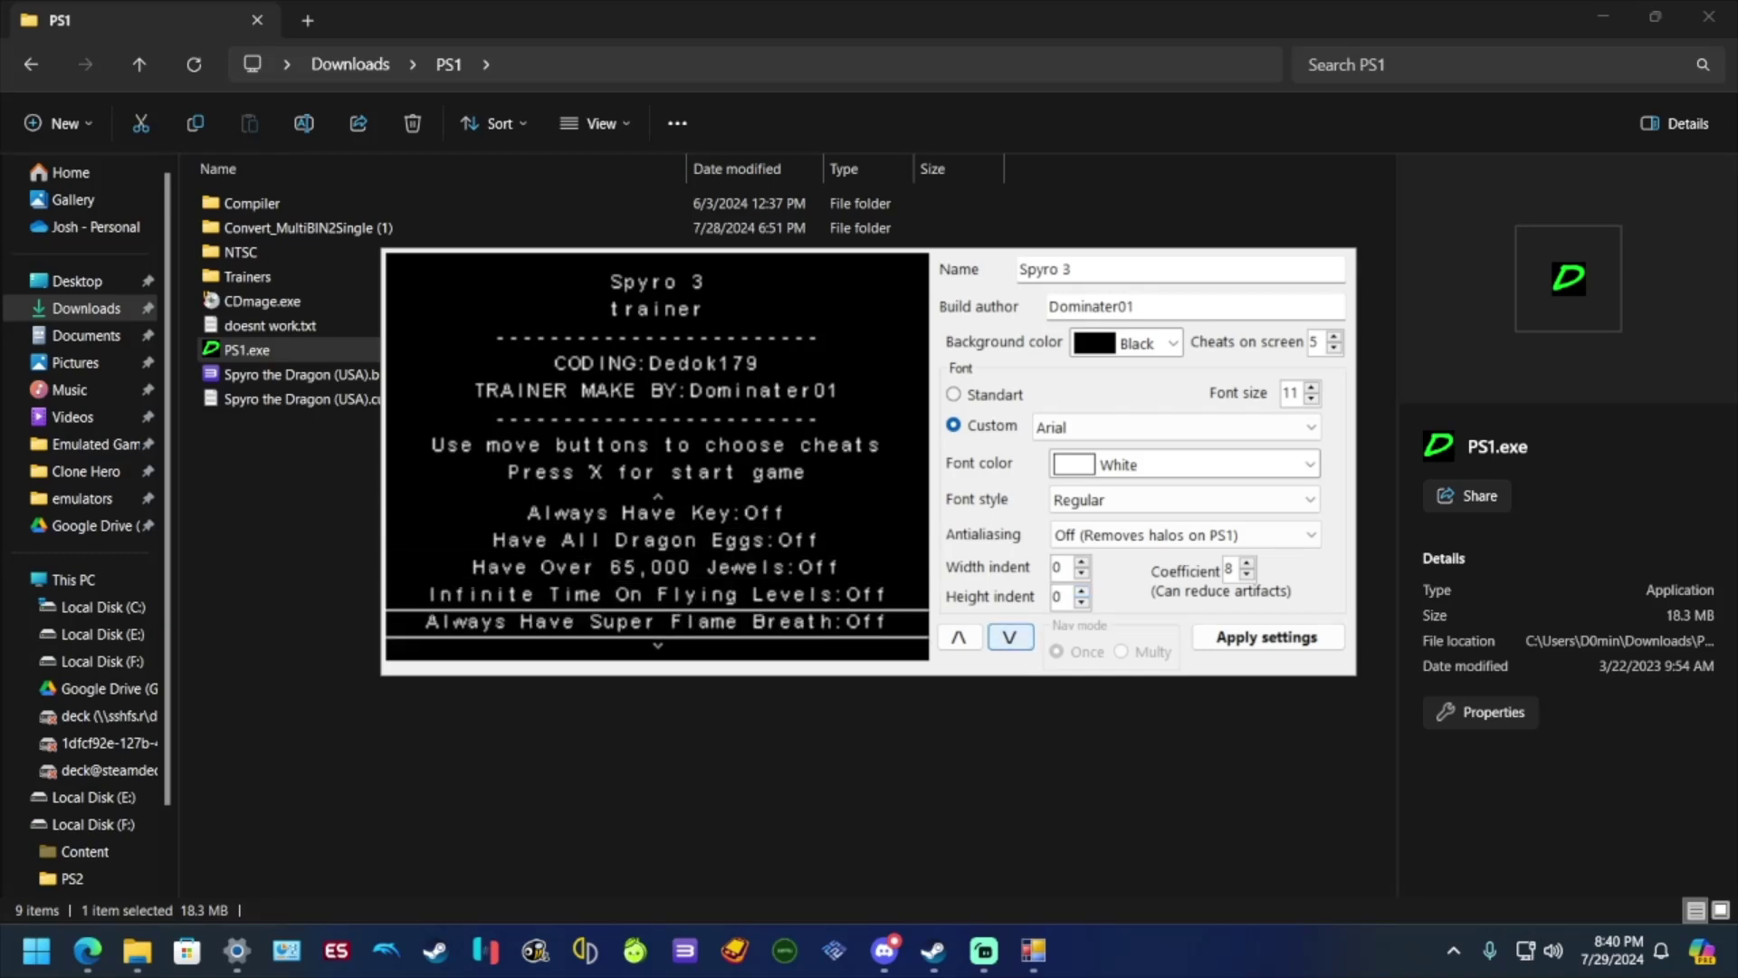
click(1009, 637)
click(1009, 638)
click(1009, 638)
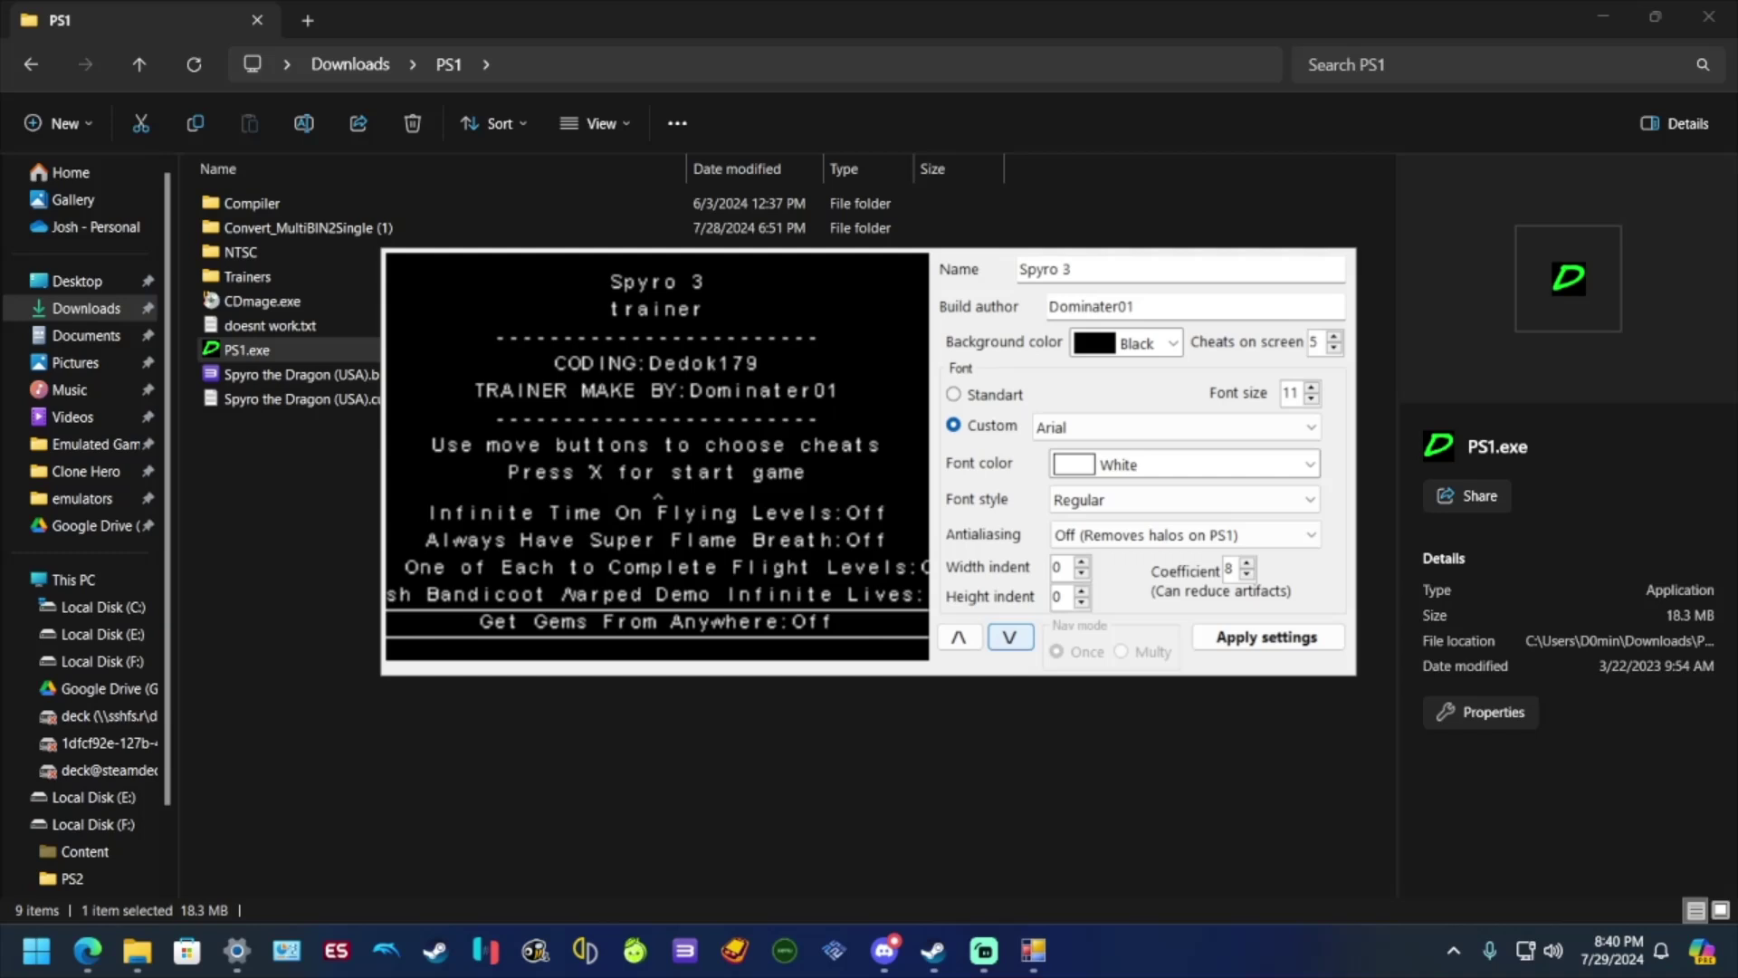
click(1010, 638)
click(1010, 638)
Step: Set the width indent to -2 and check the cheat list in the preview back up to Infinite Lives
click(1081, 574)
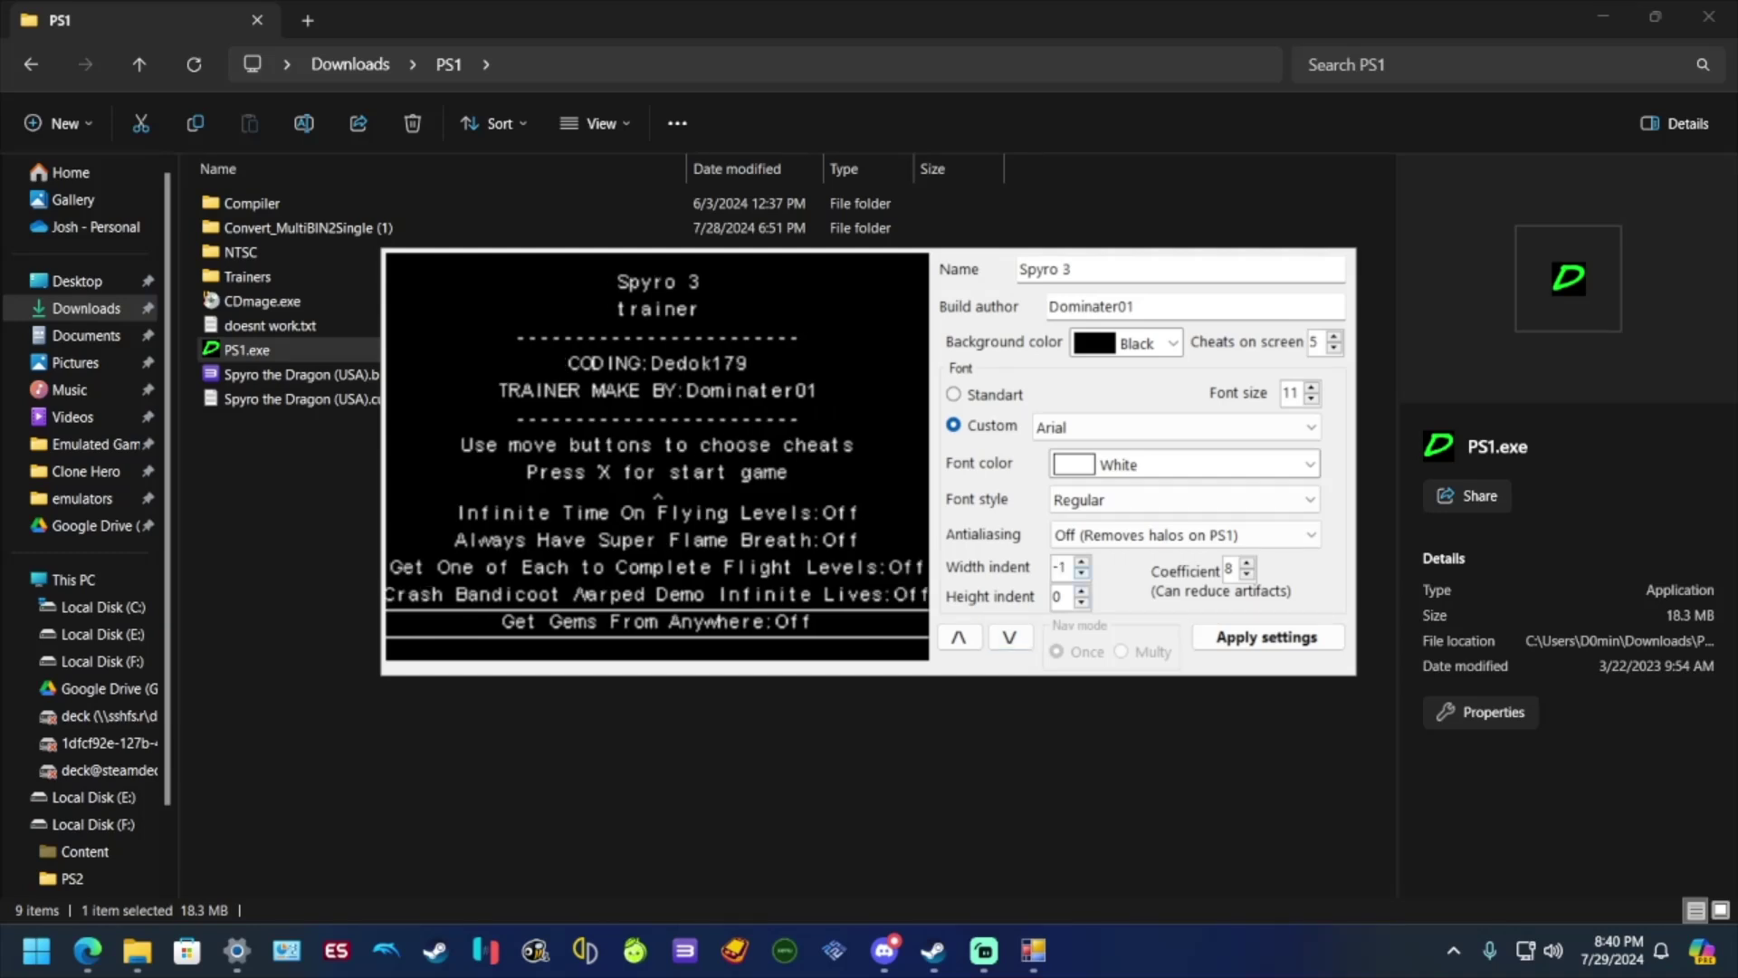
click(1082, 574)
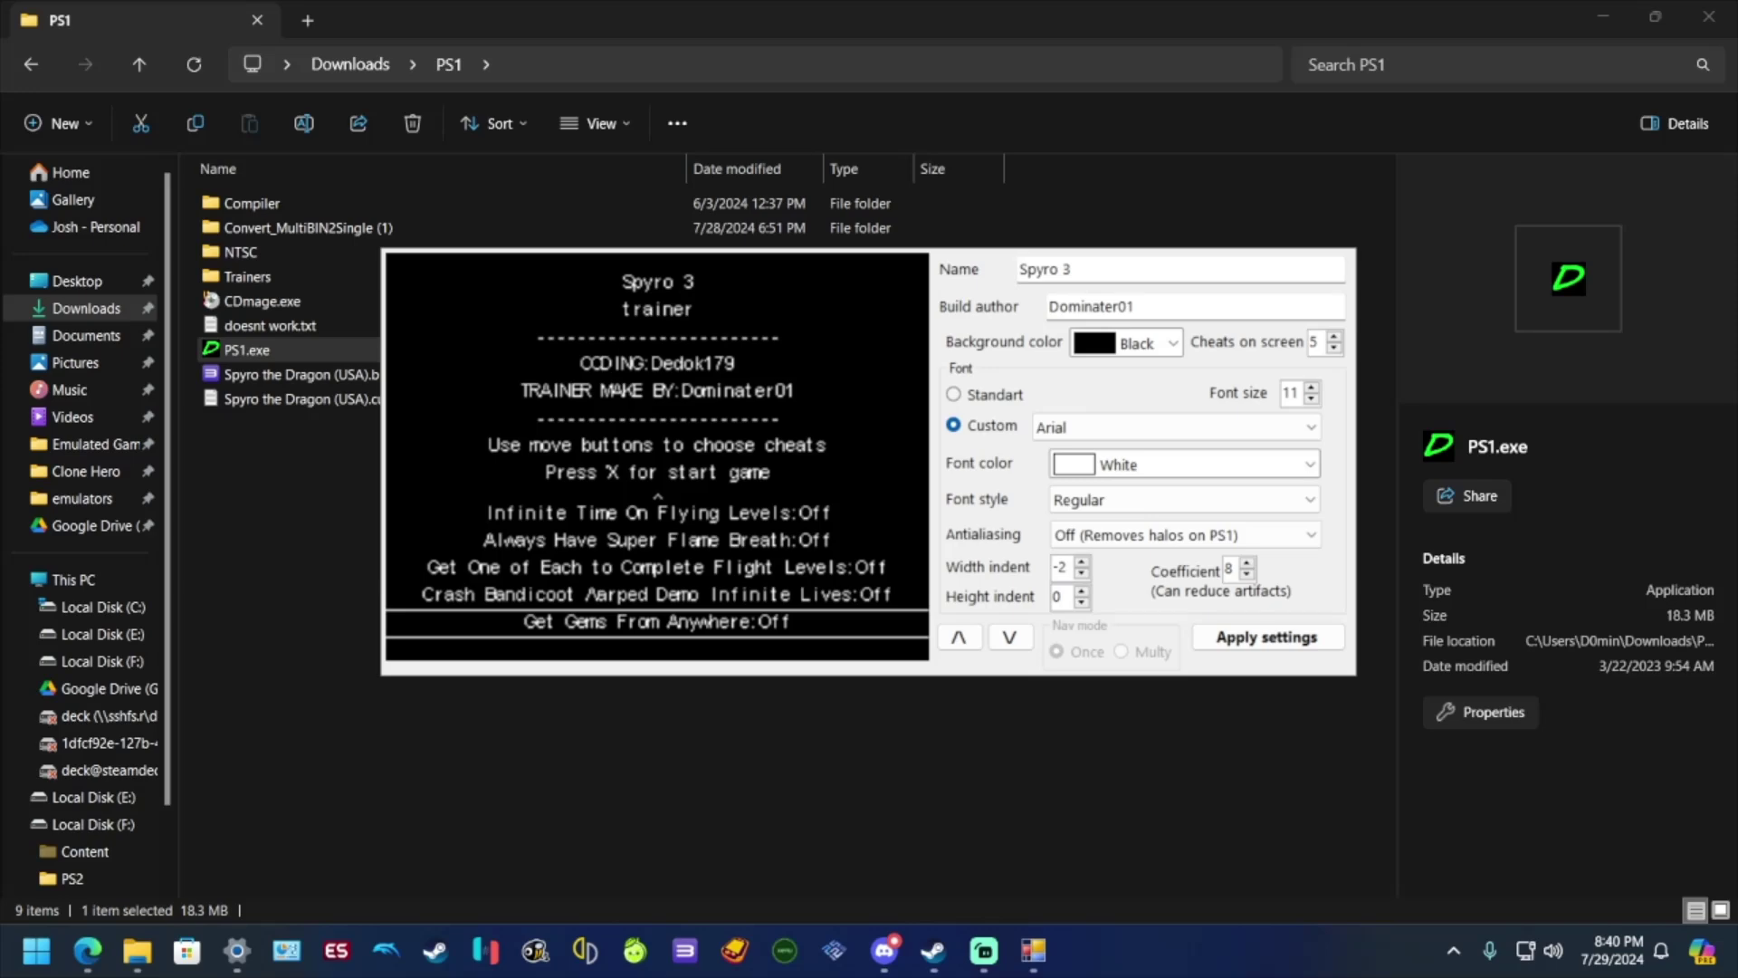
click(959, 637)
click(960, 637)
click(959, 638)
click(959, 638)
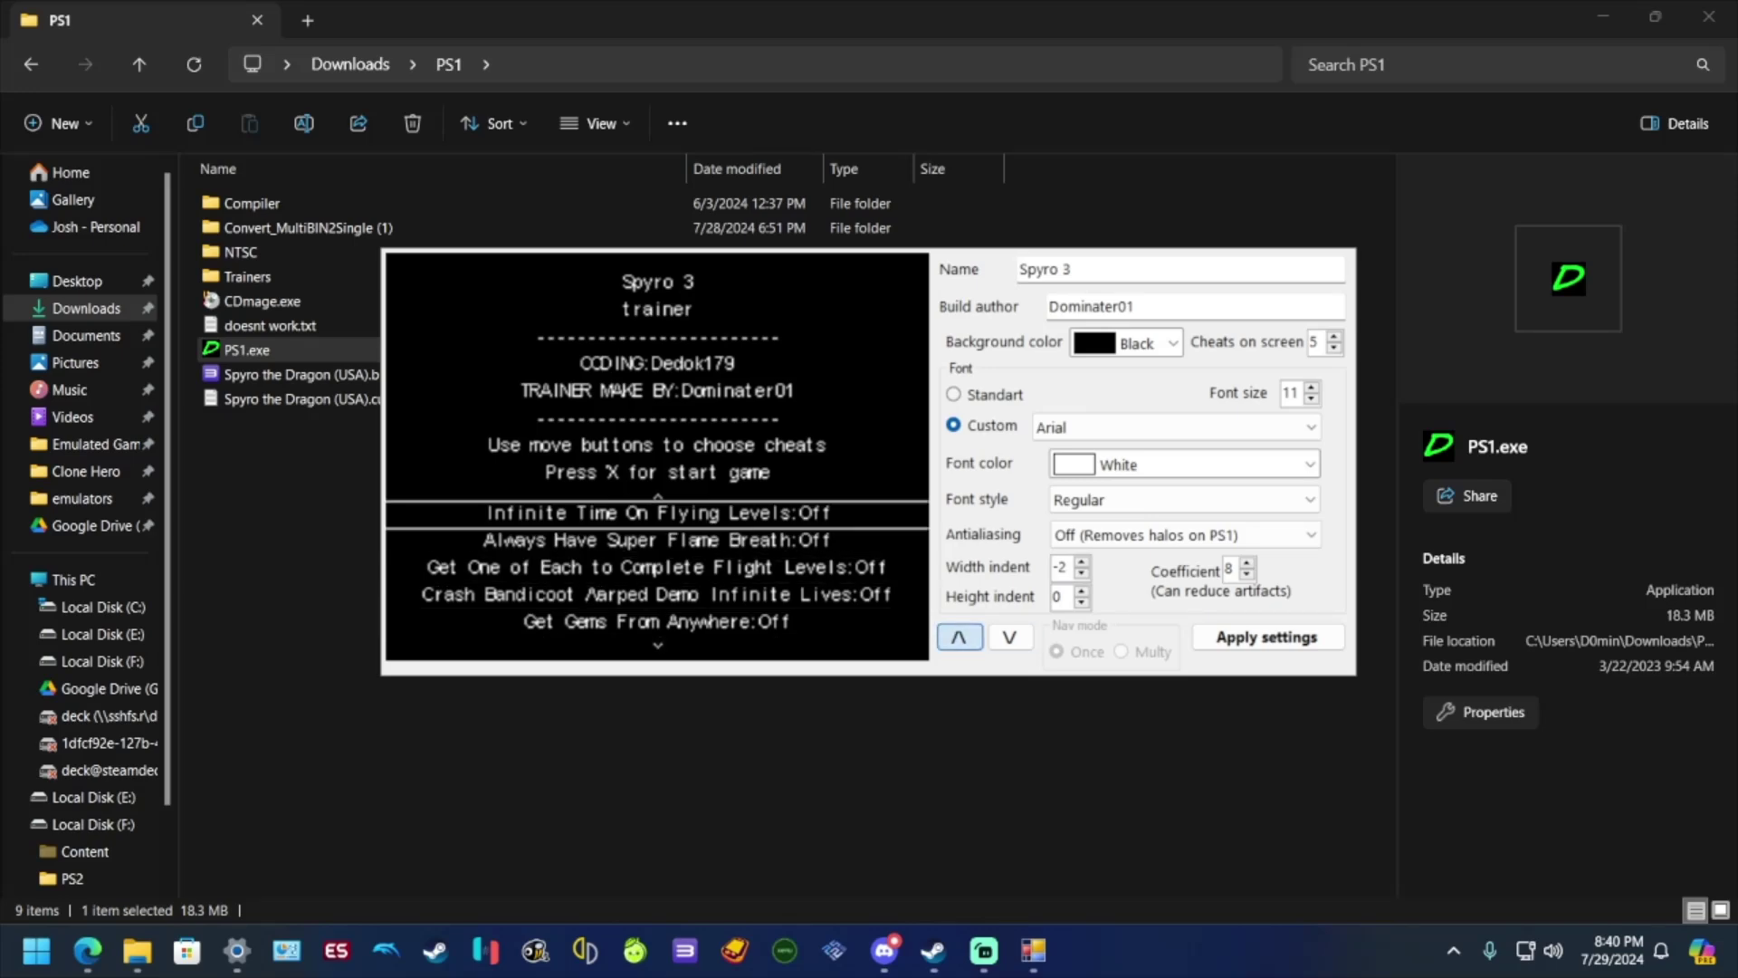
click(960, 637)
click(959, 637)
click(959, 637)
click(959, 637)
click(959, 637)
click(960, 638)
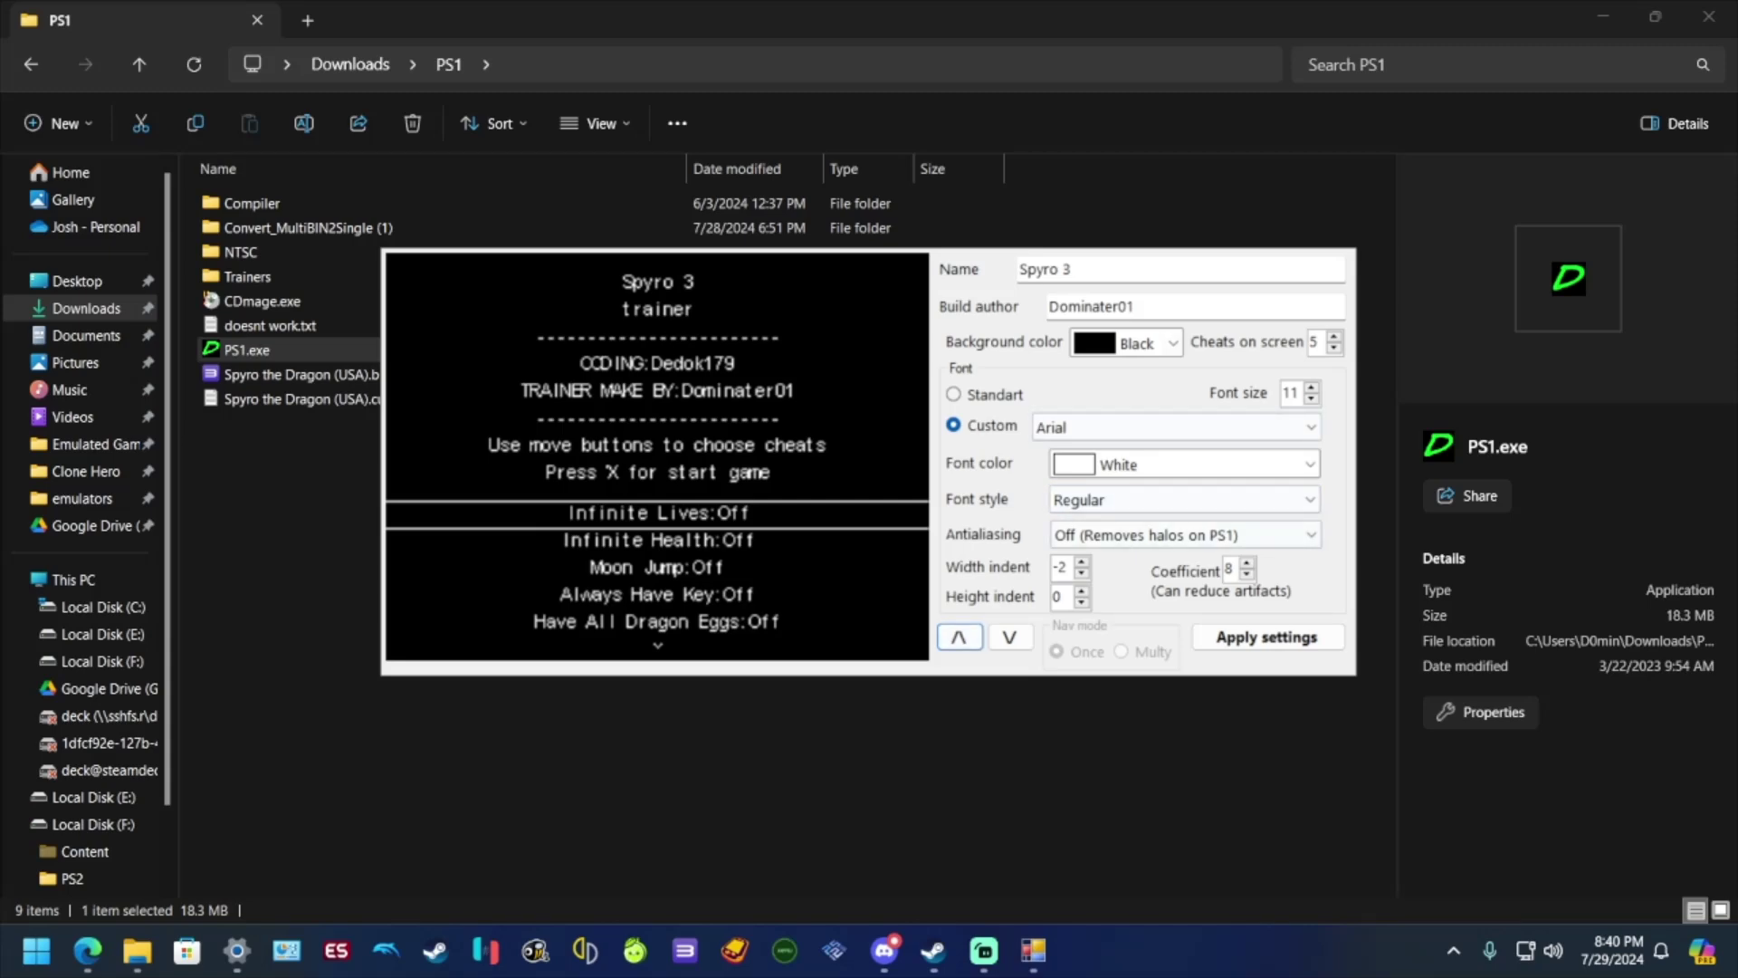
Step: Check the menu's font style and antialiasing options, keeping the style Regular and antialiasing off
click(1184, 500)
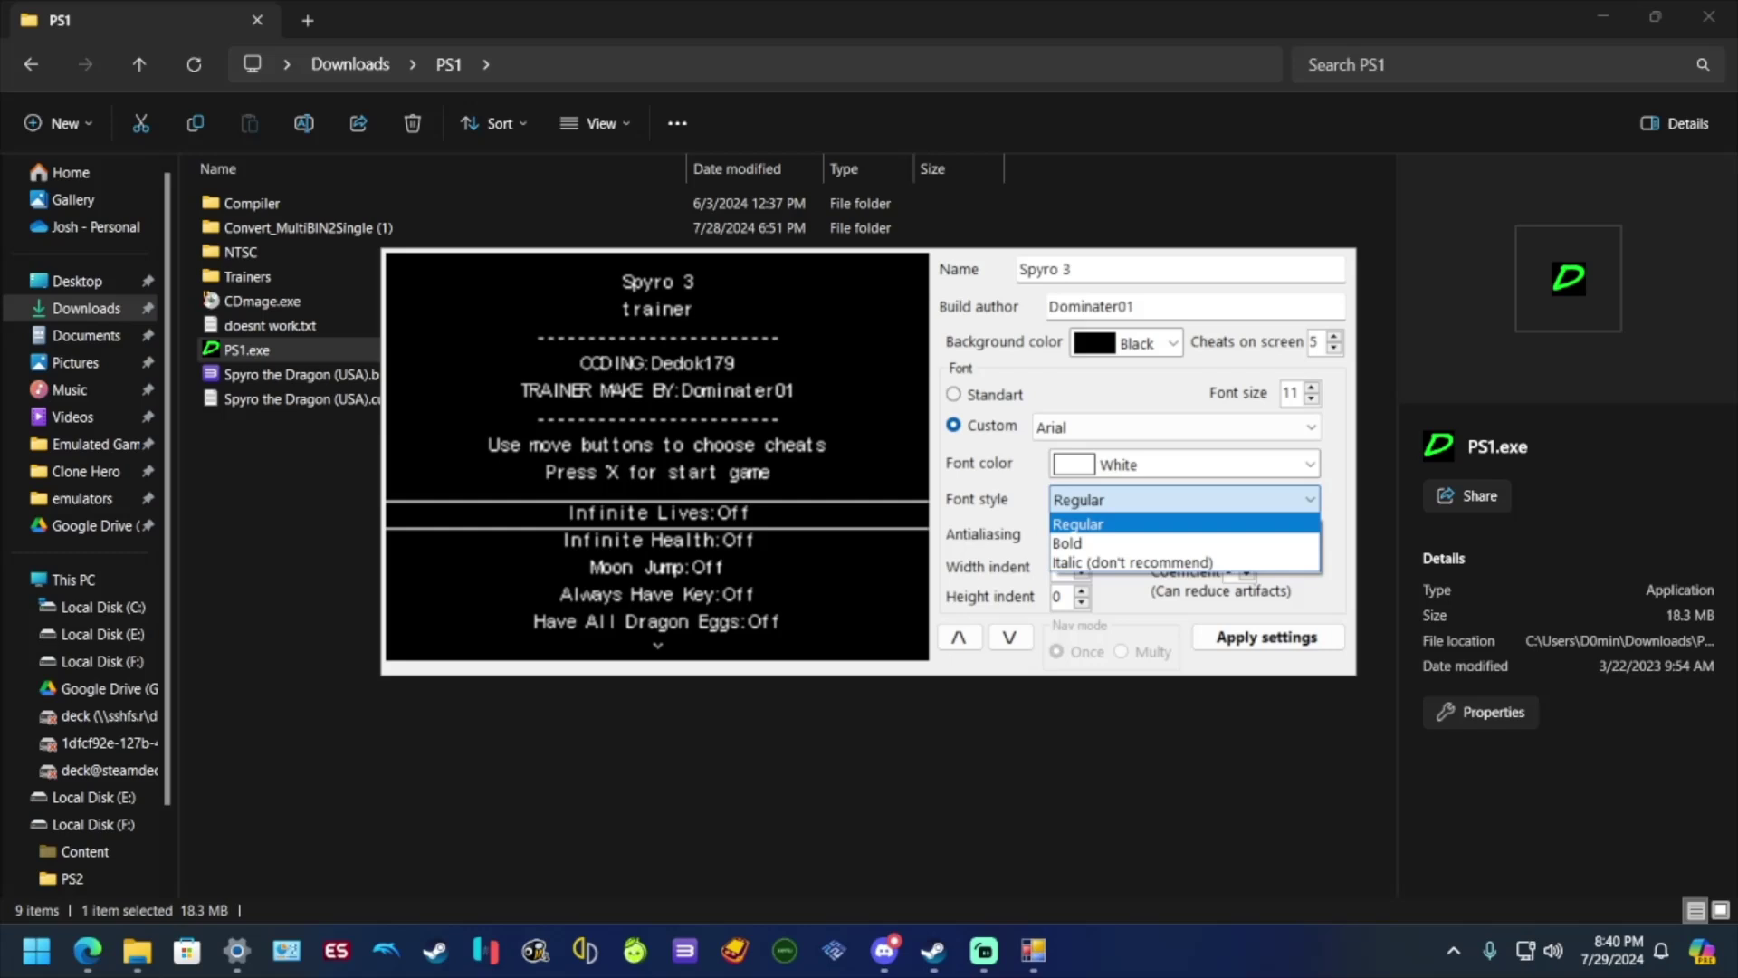
click(1123, 584)
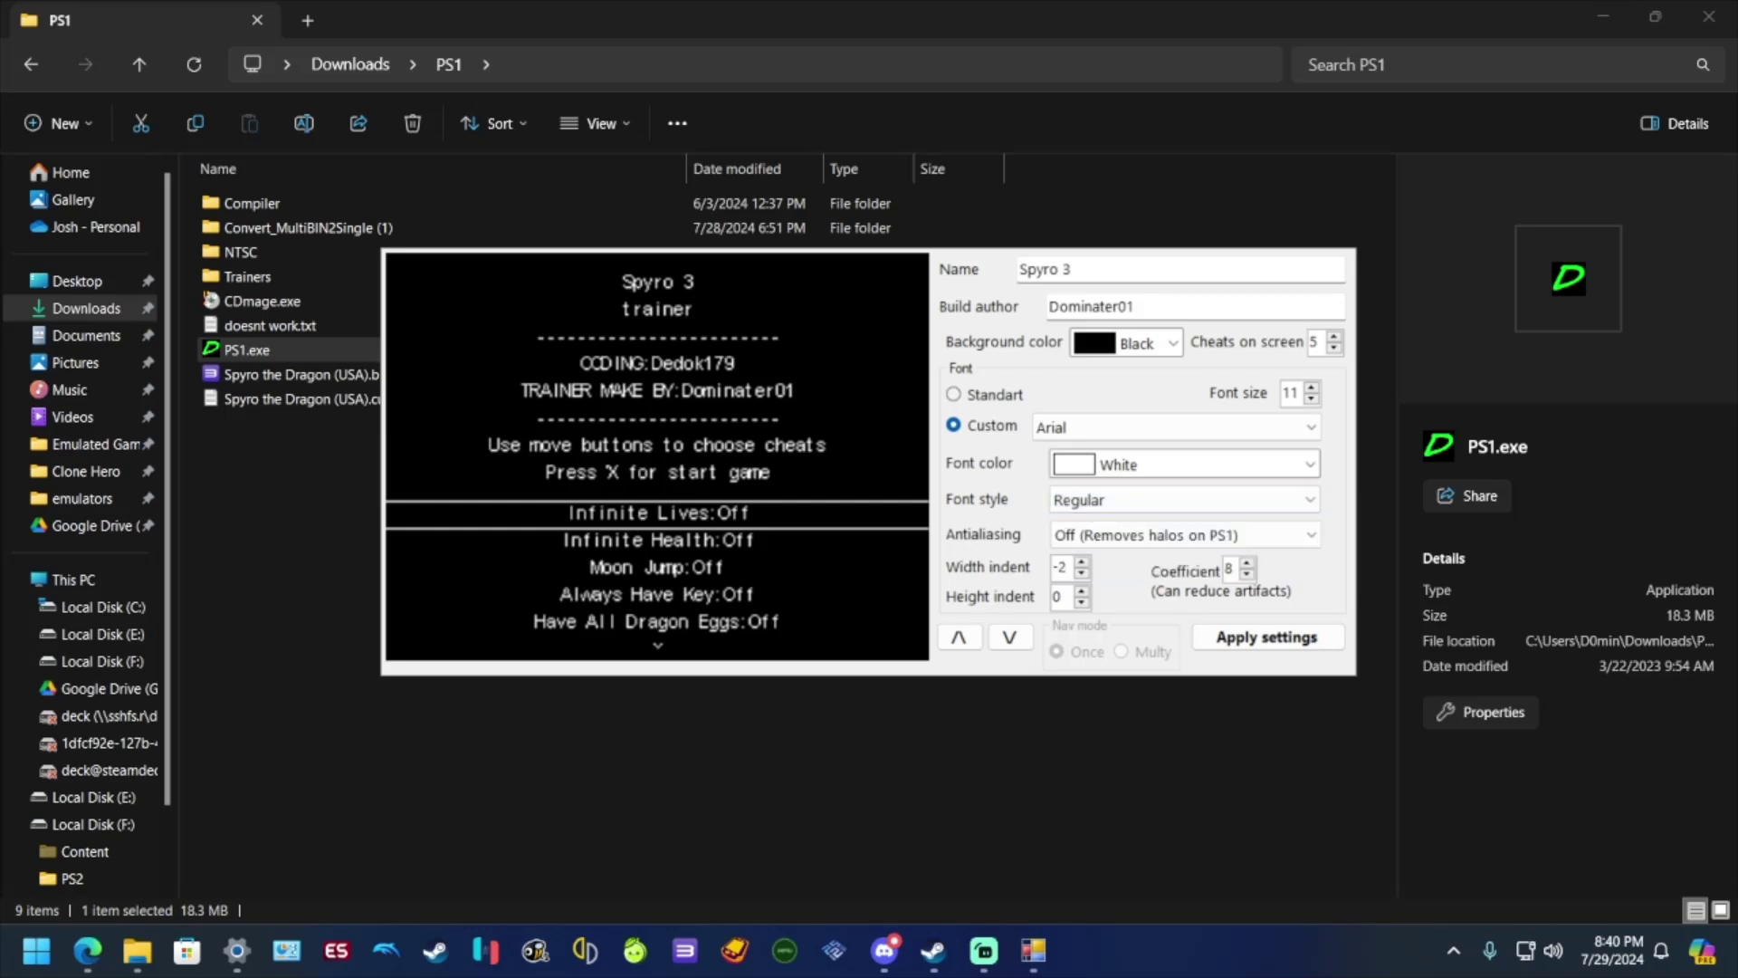
click(1184, 535)
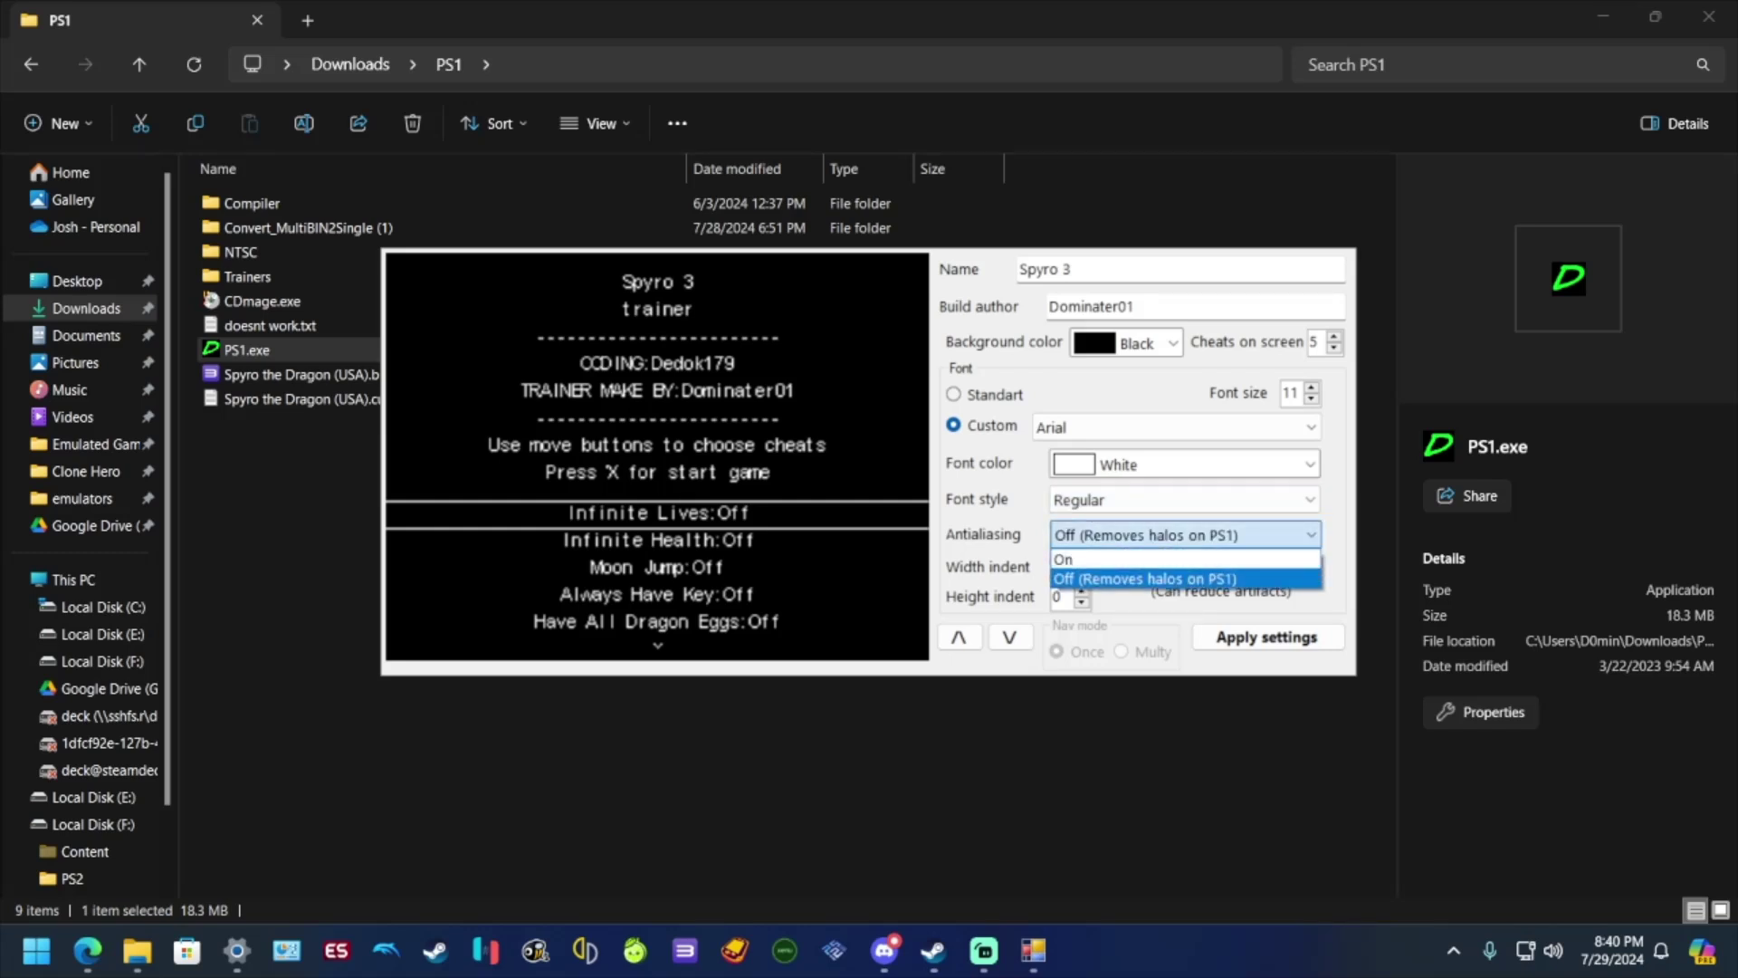
click(1253, 579)
Step: Try Brown, Chartreuse, DarkSeaGreen and FloralWhite as the trainer menu's background color
click(1172, 343)
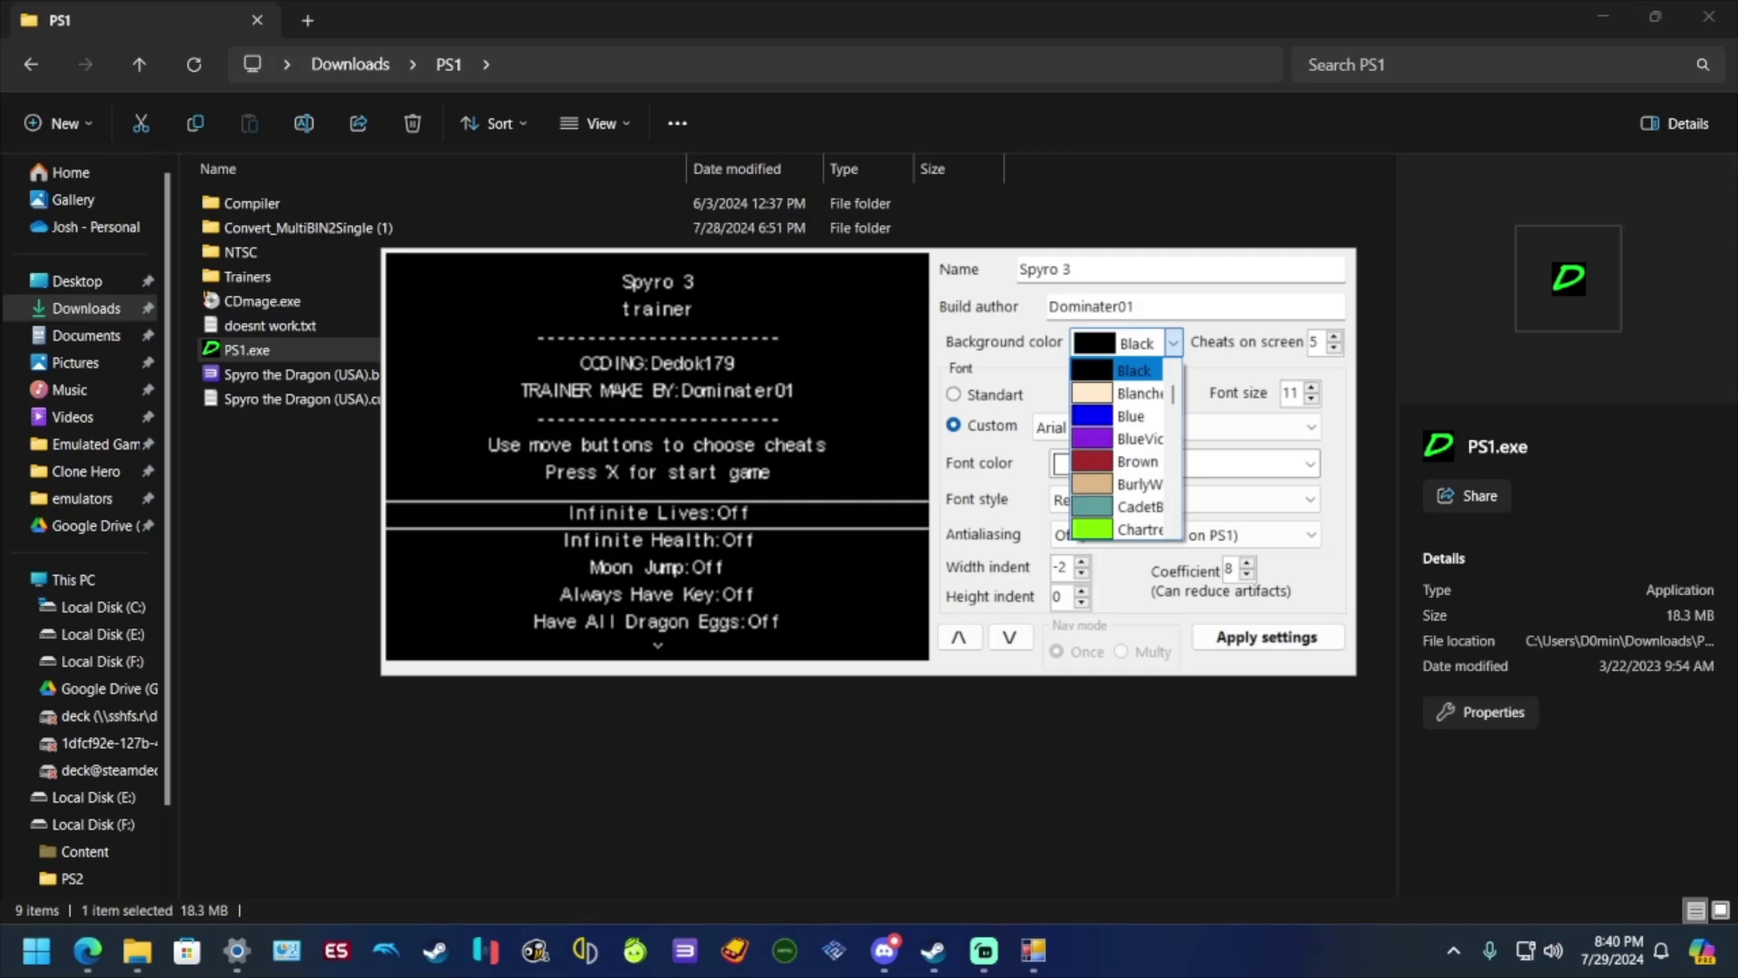
key(Return)
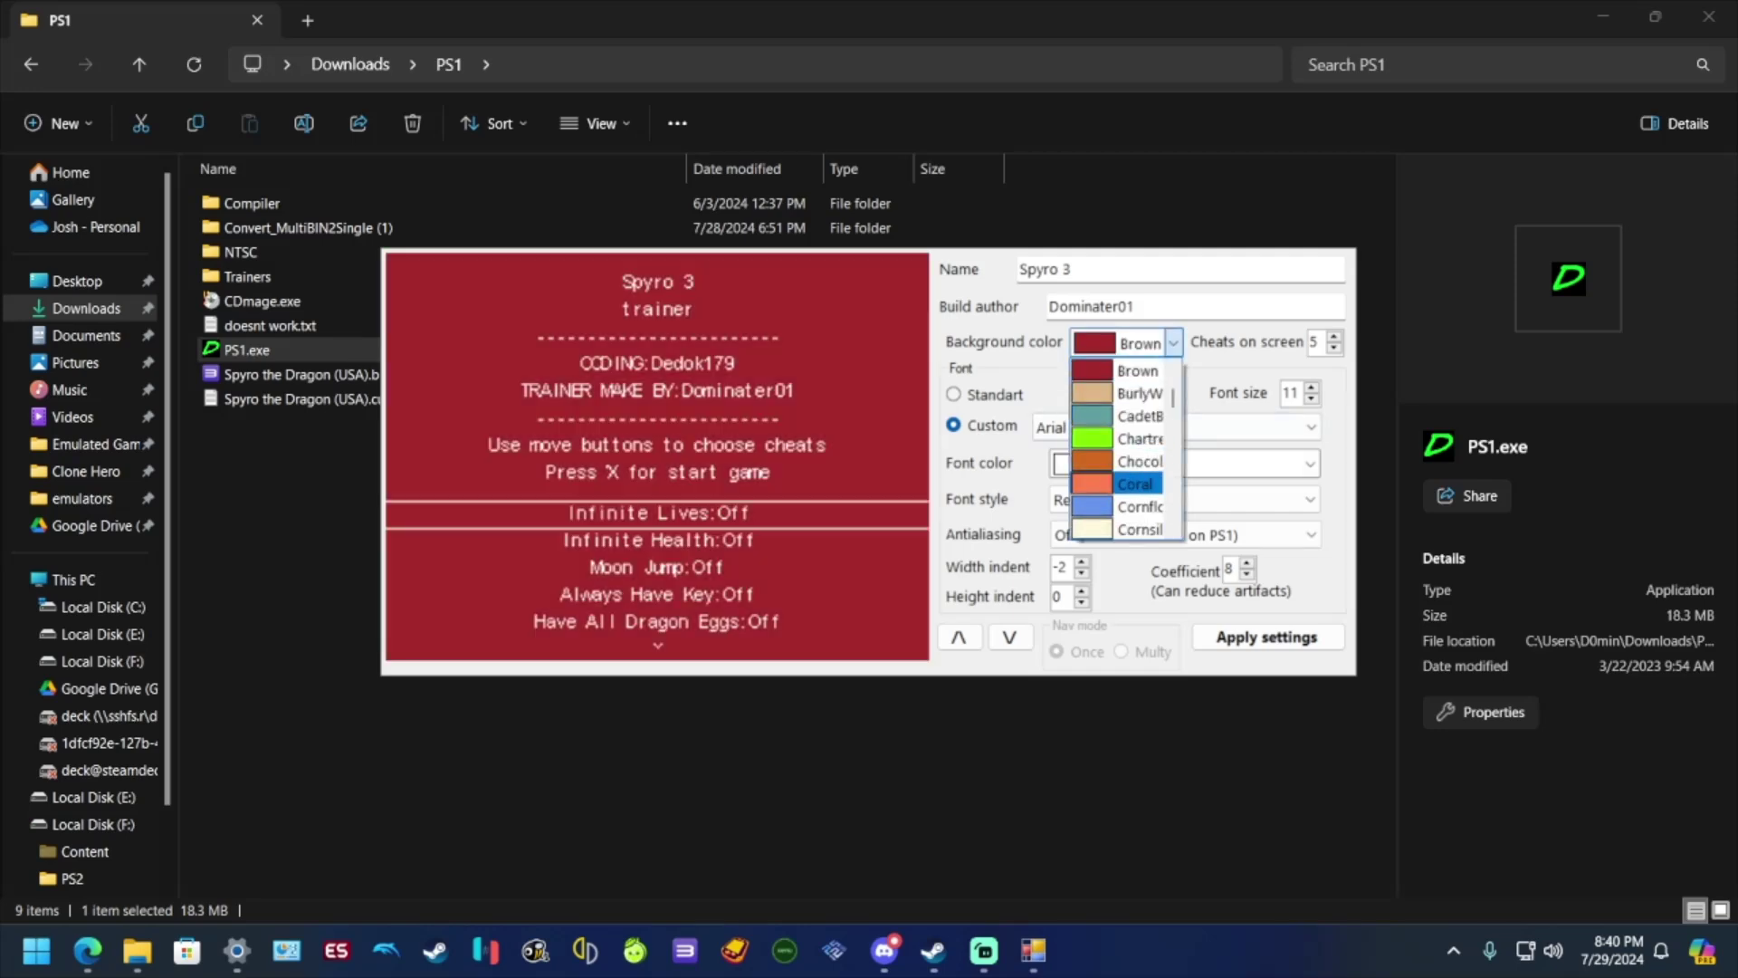
key(Return)
click(1174, 344)
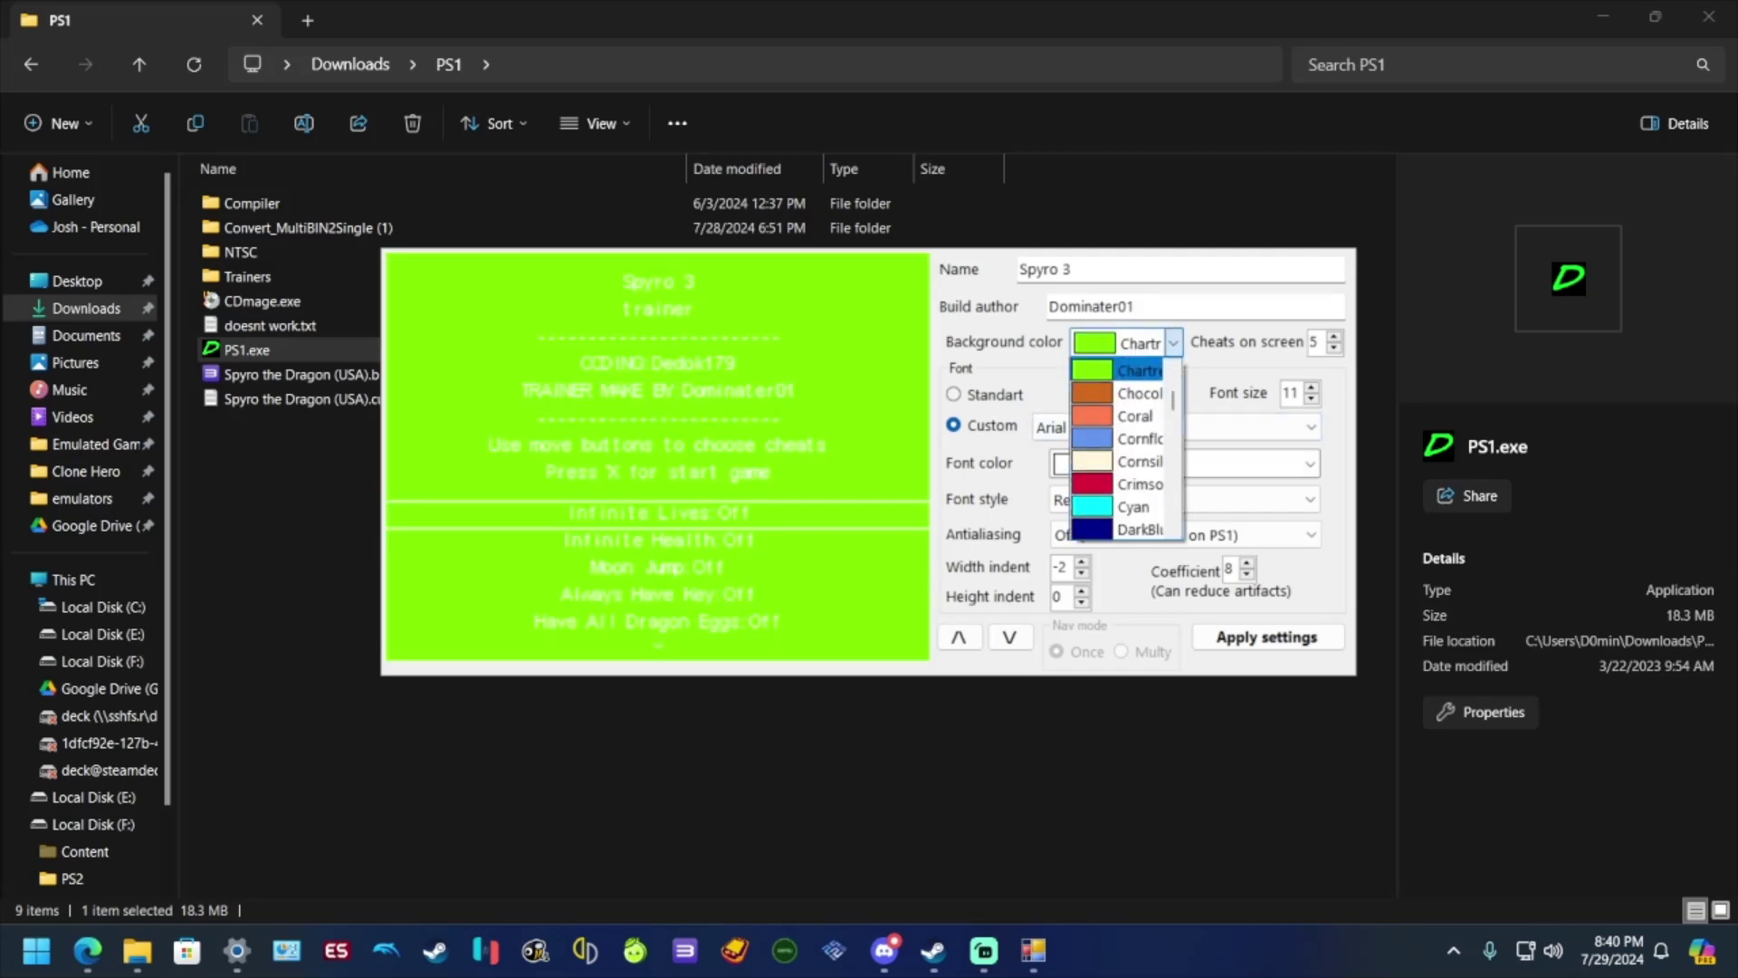
scroll(1127, 444, down, 5)
click(1127, 462)
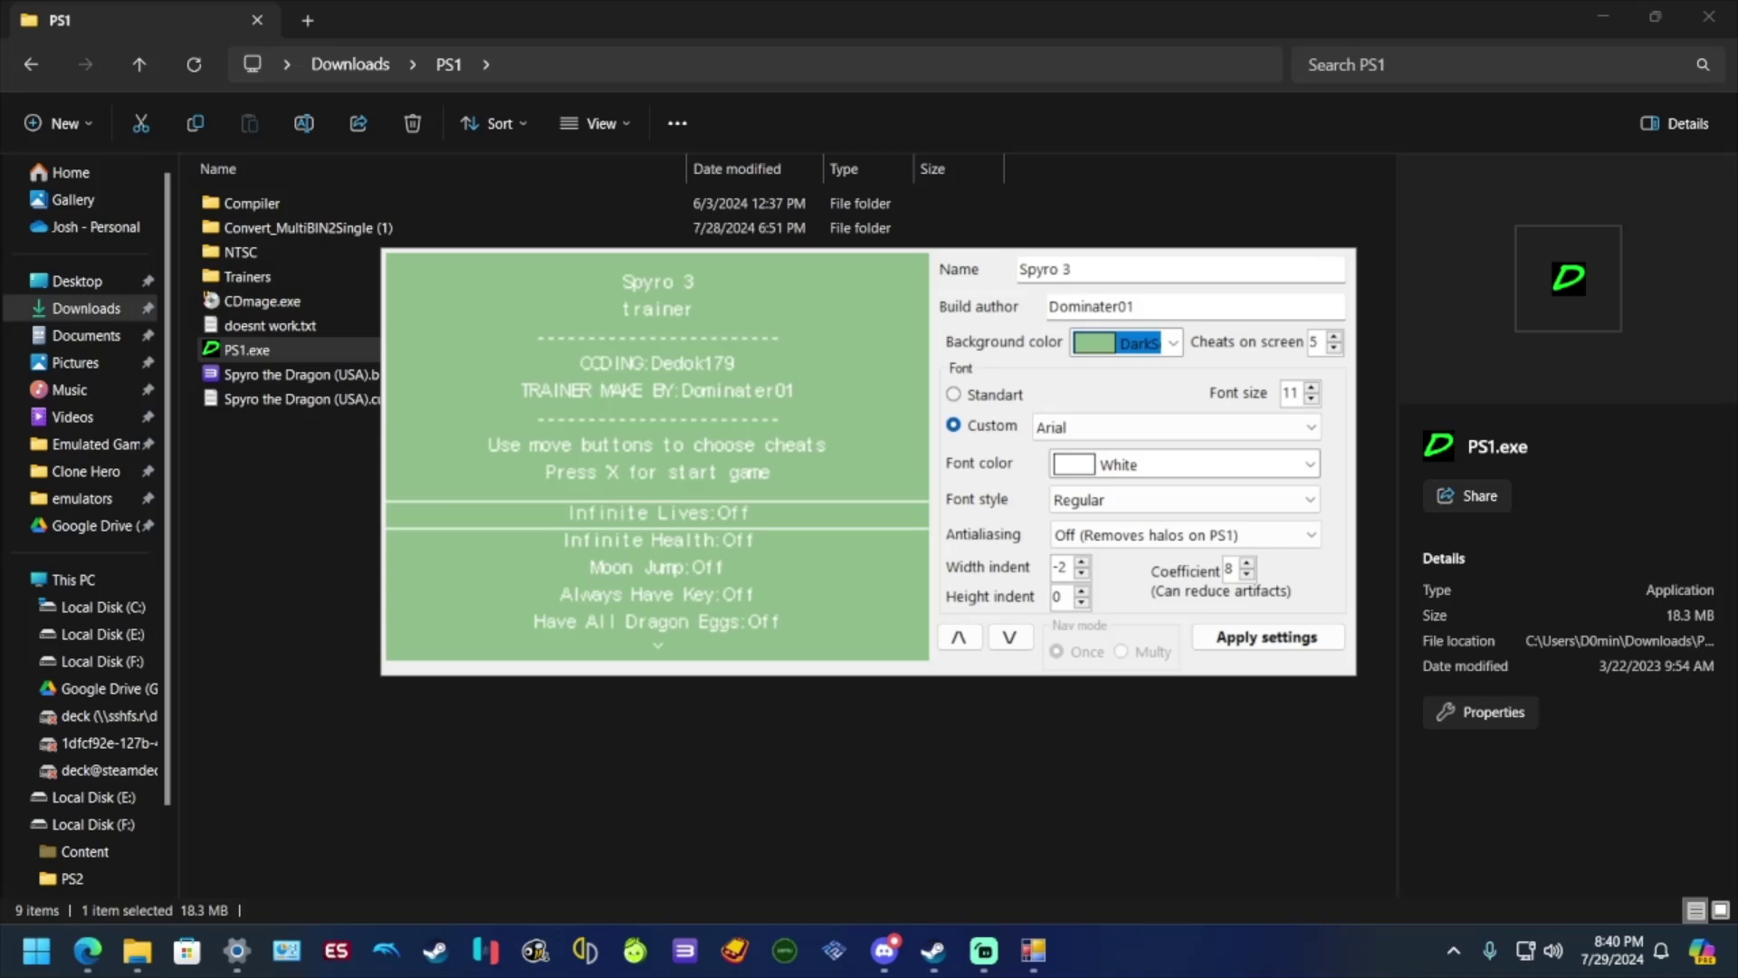
key(Down)
key(Down)
key(Down)
key(Down)
key(Down)
key(Down)
key(Down)
key(Down)
key(Down)
key(Down)
key(Return)
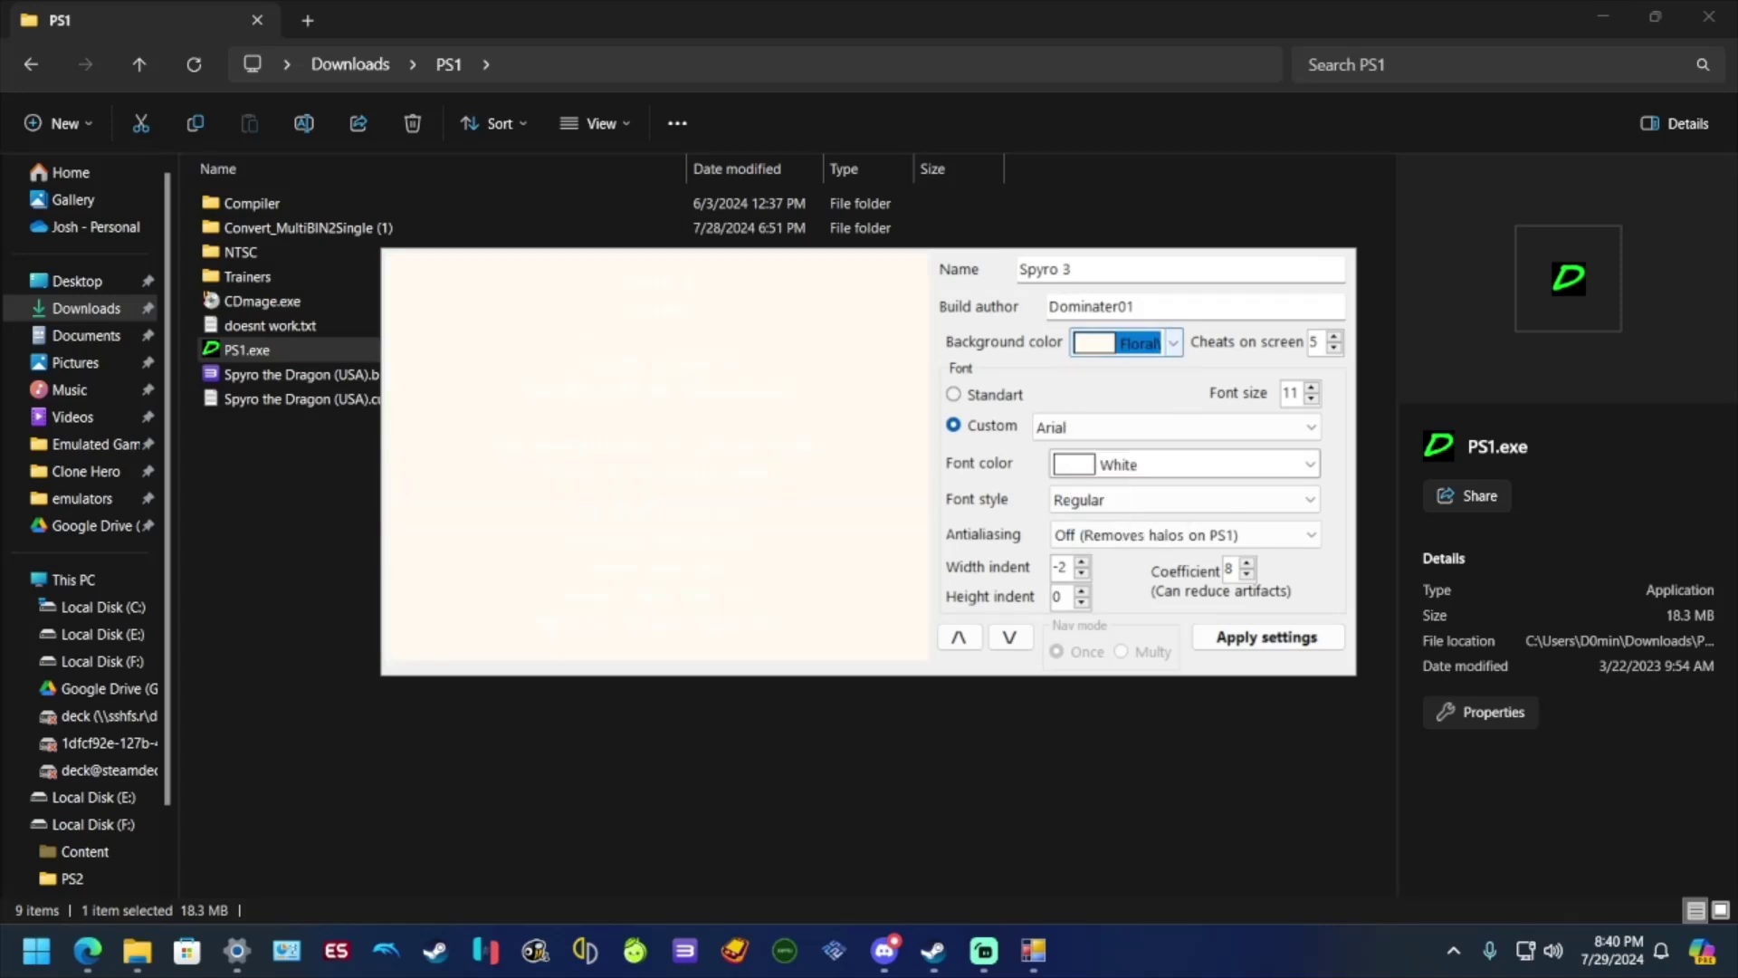
Step: Try HotPink, LightSlateGray and Transparent as the trainer menu's background color
key(alt+Down)
key(Down)
key(Down)
key(Down)
key(Down)
key(Down)
key(Down)
key(Down)
key(Down)
key(Down)
key(Down)
key(Down)
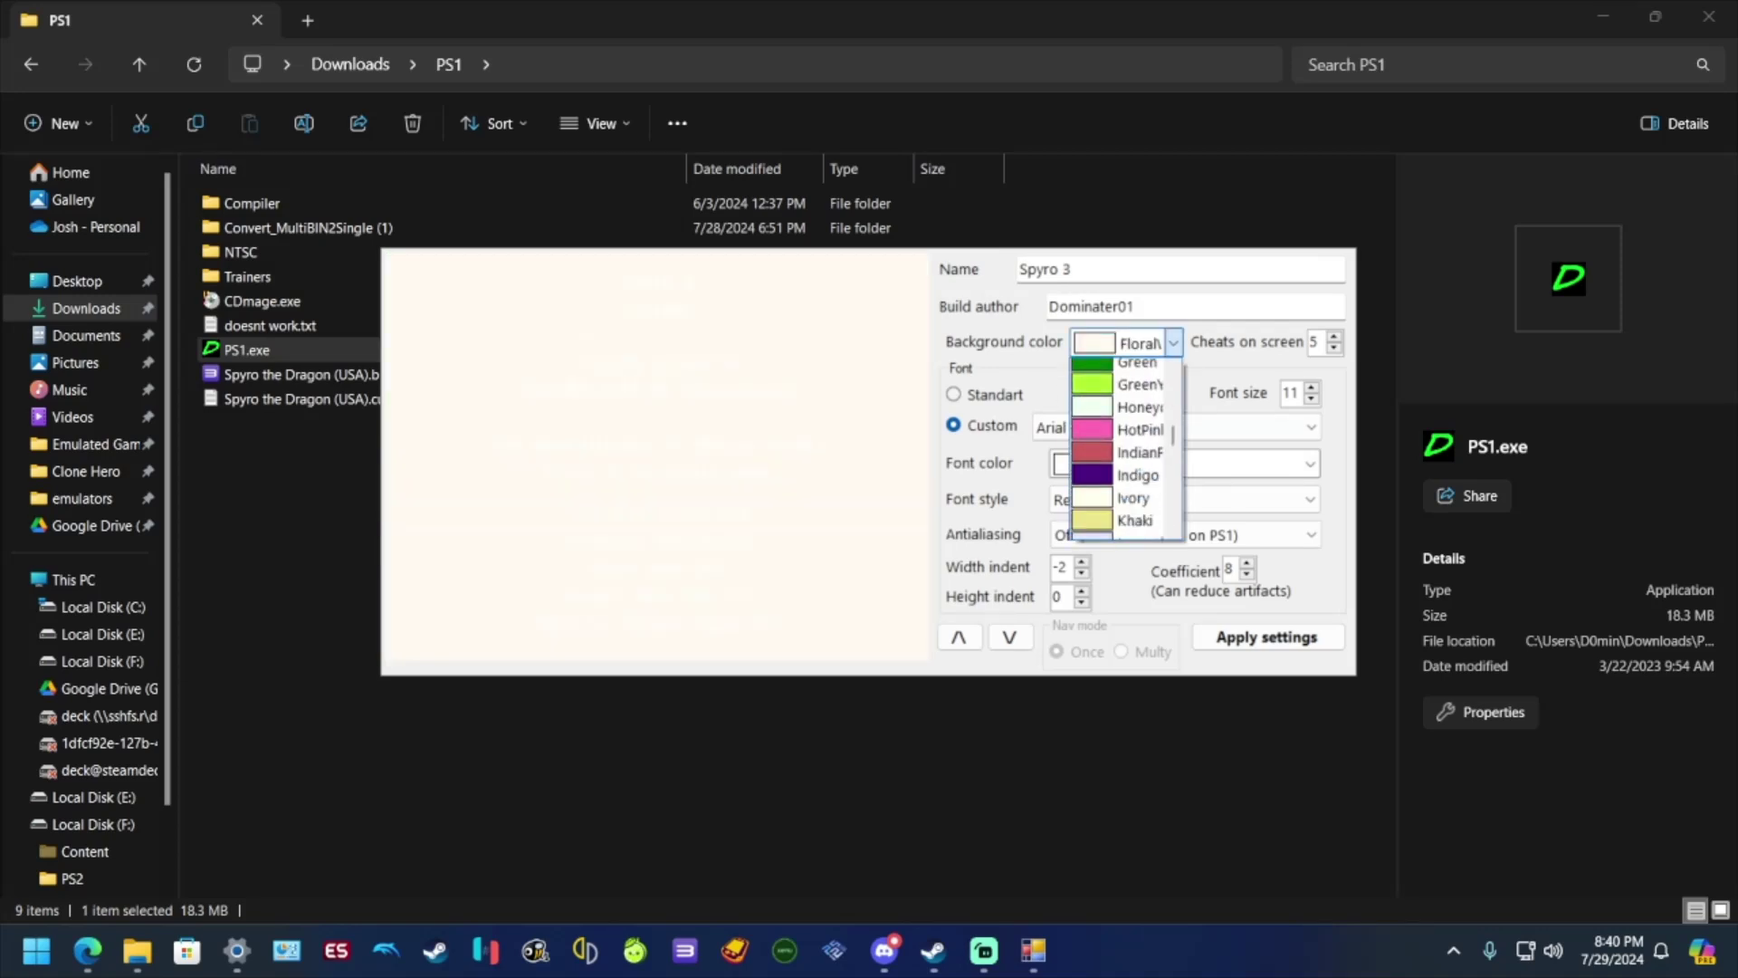
key(Return)
key(alt+Down)
key(Down)
key(Down)
key(Down)
key(Down)
key(Down)
key(Down)
key(Down)
key(Down)
key(Down)
key(Down)
key(Down)
key(Down)
key(Down)
key(Down)
key(Down)
key(Down)
key(Down)
key(Down)
key(Down)
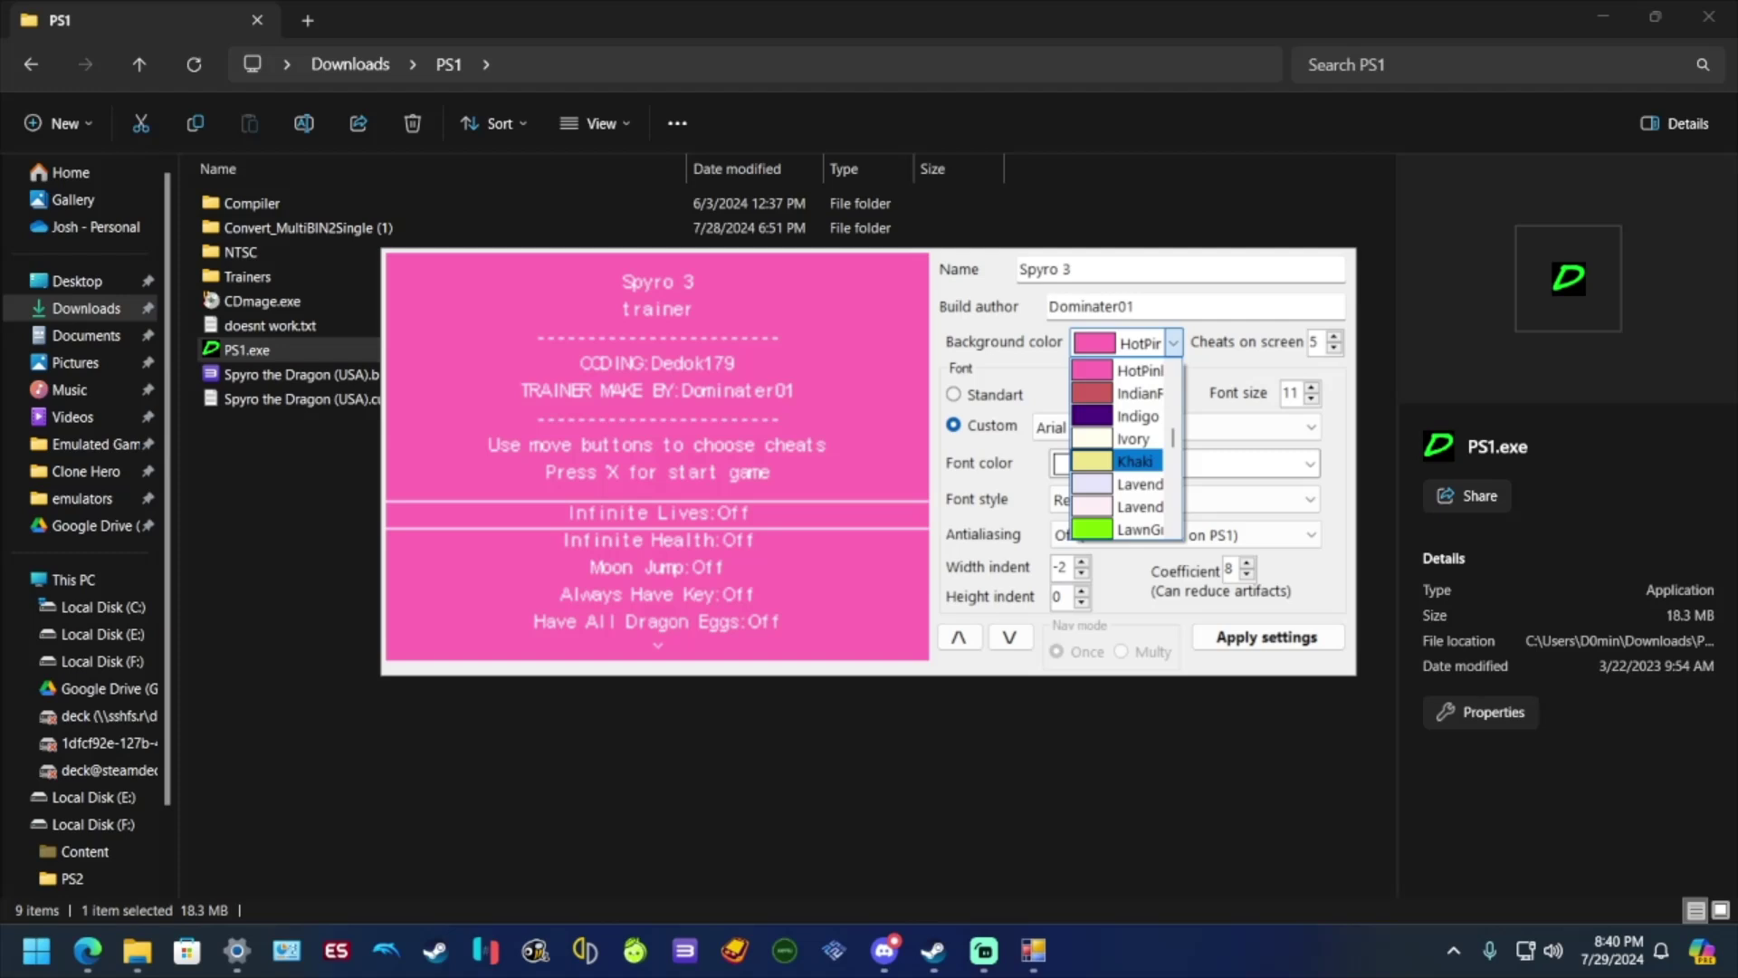
click(1138, 462)
click(1173, 343)
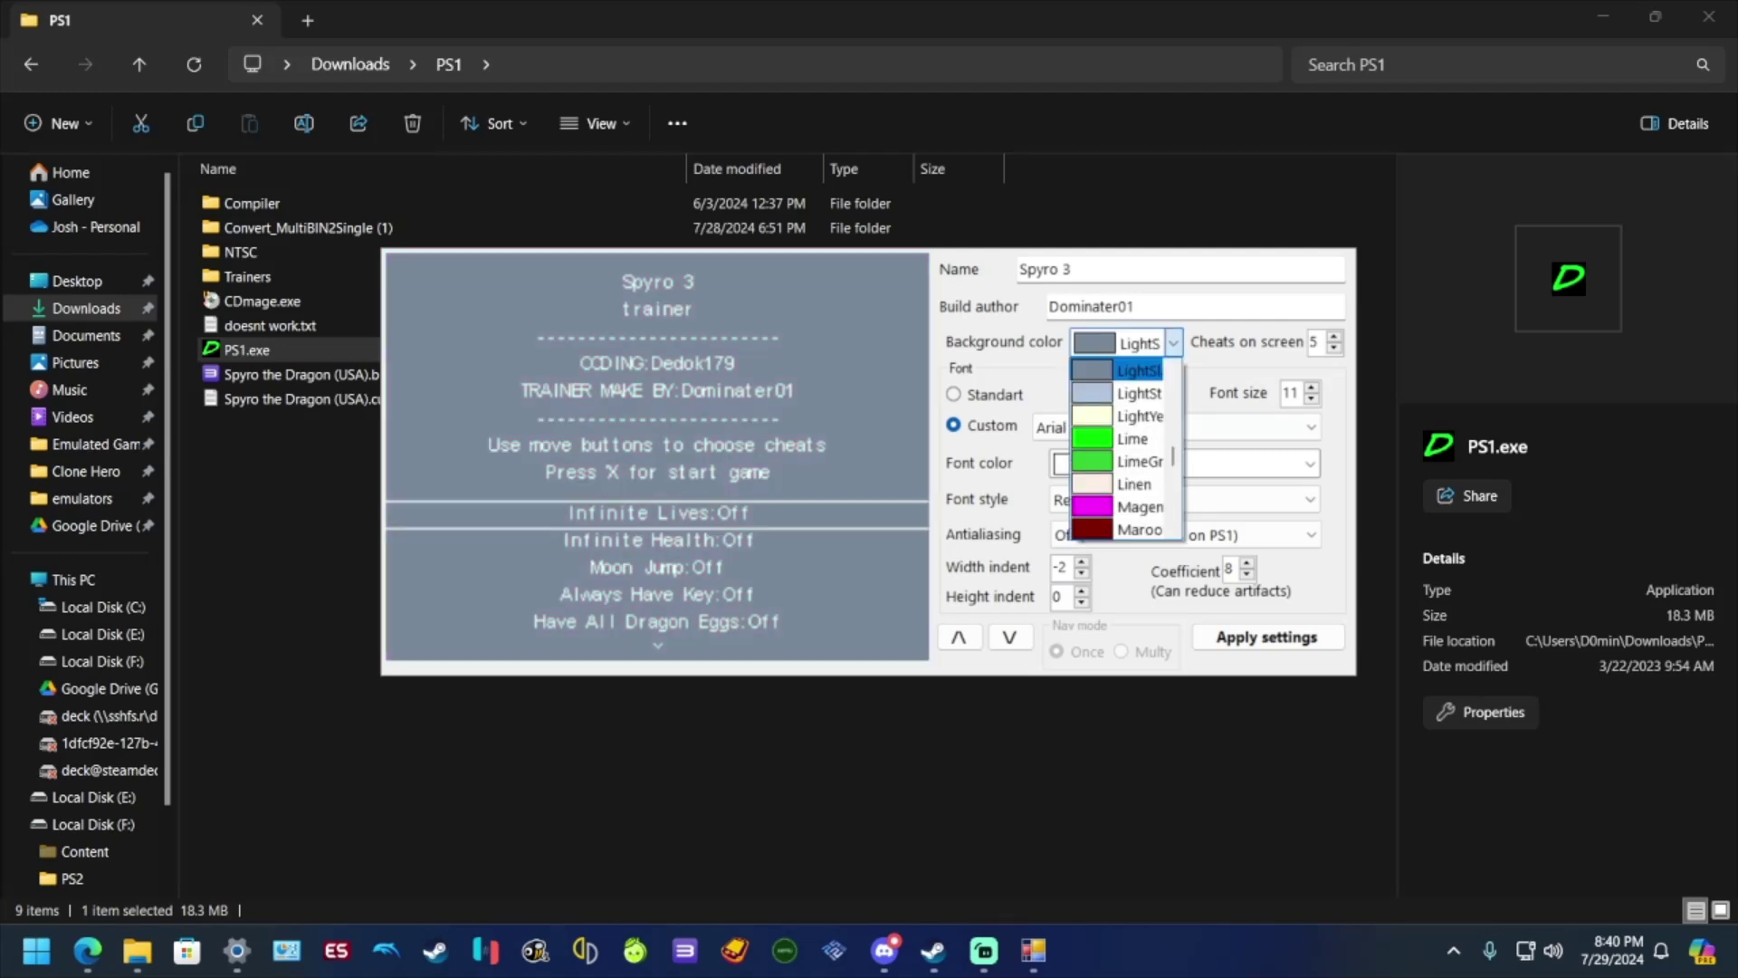
scroll(1136, 438, up, 6)
scroll(1127, 444, up, 19)
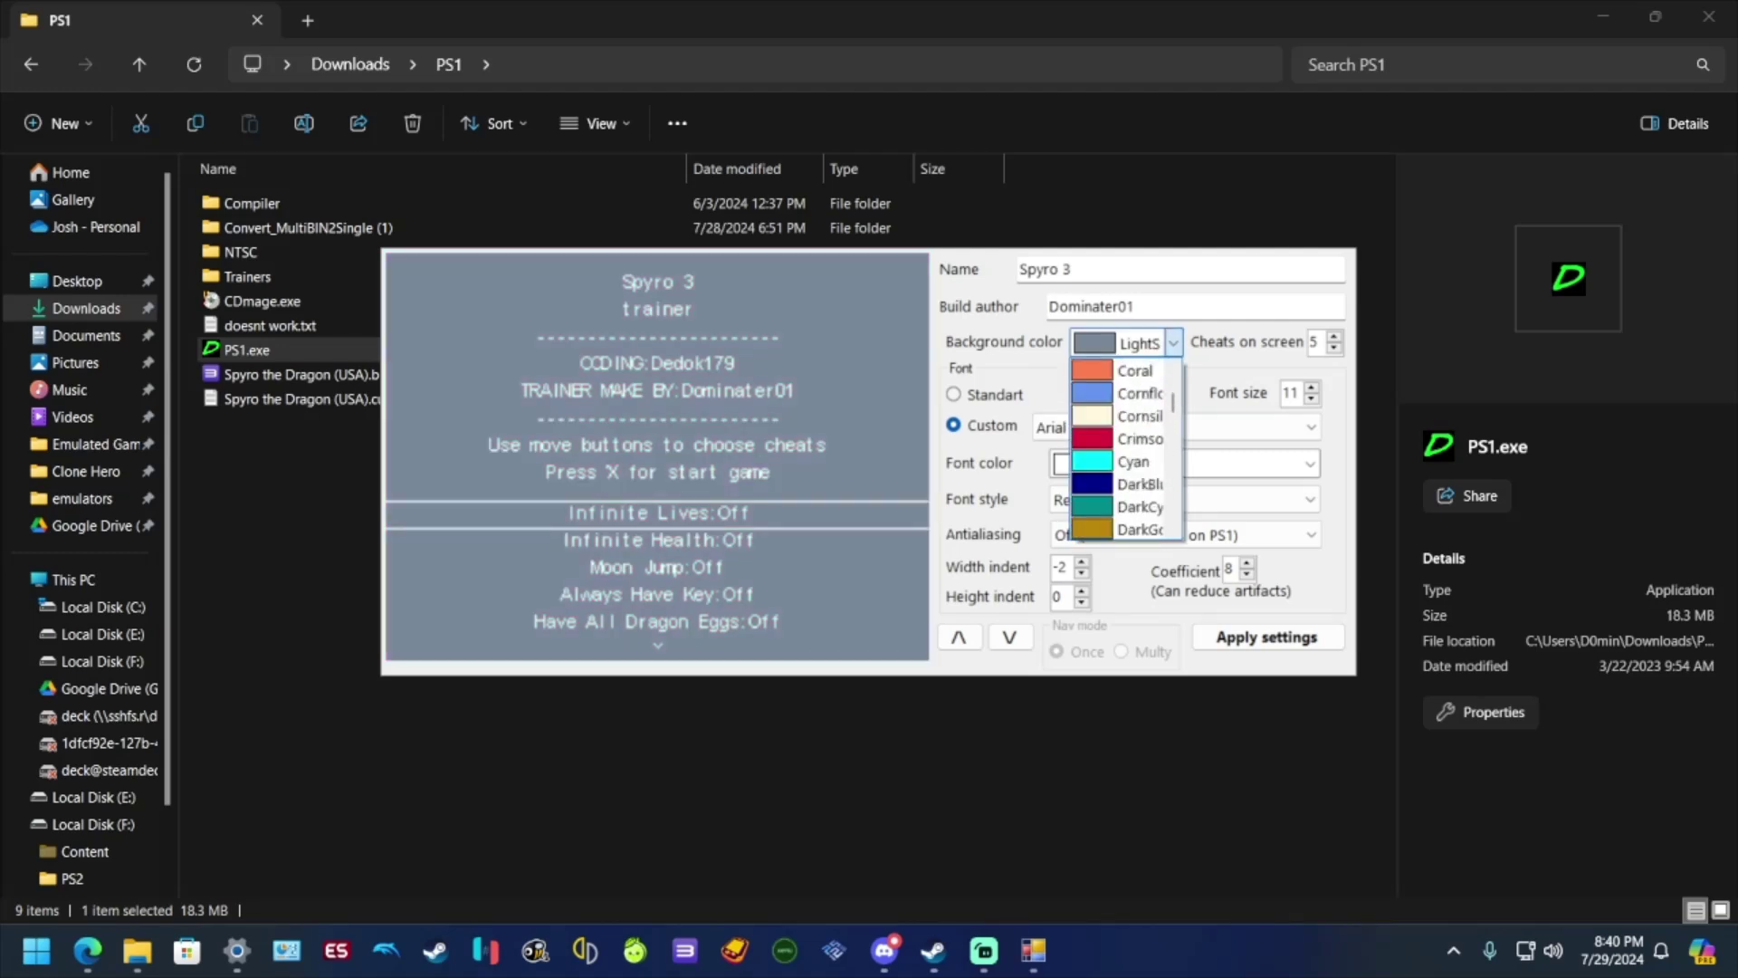
key(Up)
key(Up)
key(Return)
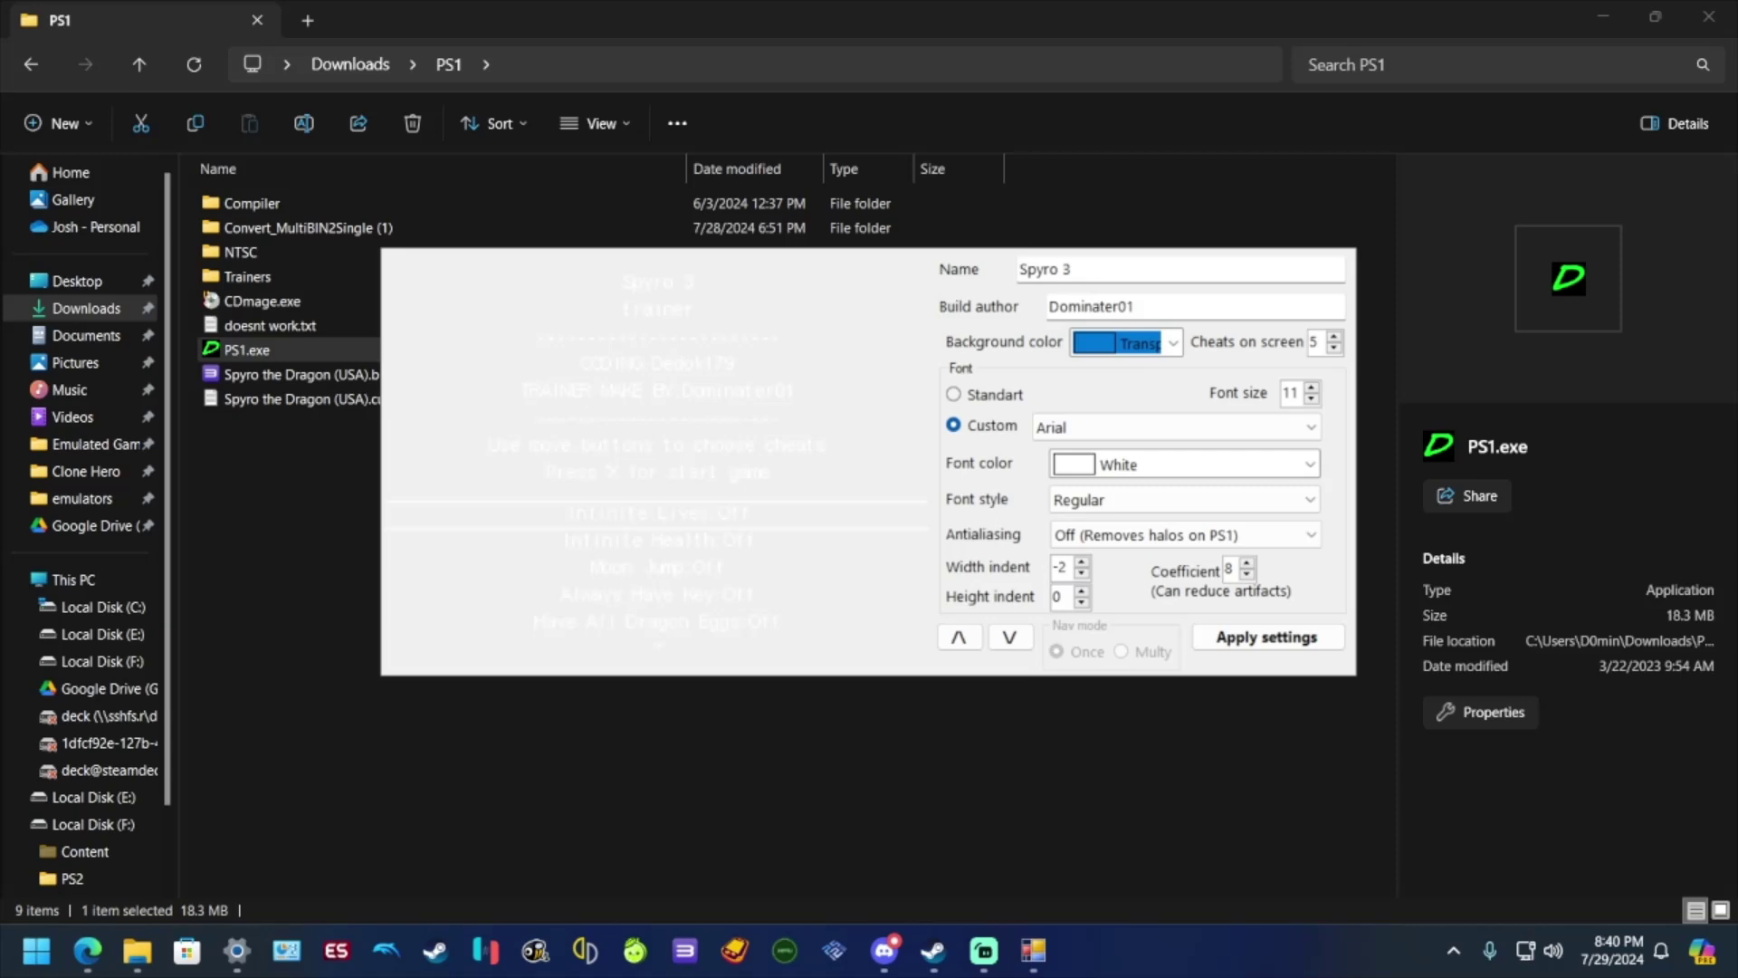
Step: Set the trainer menu's background color back to Black
key(alt+Down)
key(Down)
key(Down)
key(Down)
key(Down)
key(Down)
key(Down)
key(Down)
key(Down)
key(Down)
key(Down)
key(Down)
key(Down)
key(Down)
key(Down)
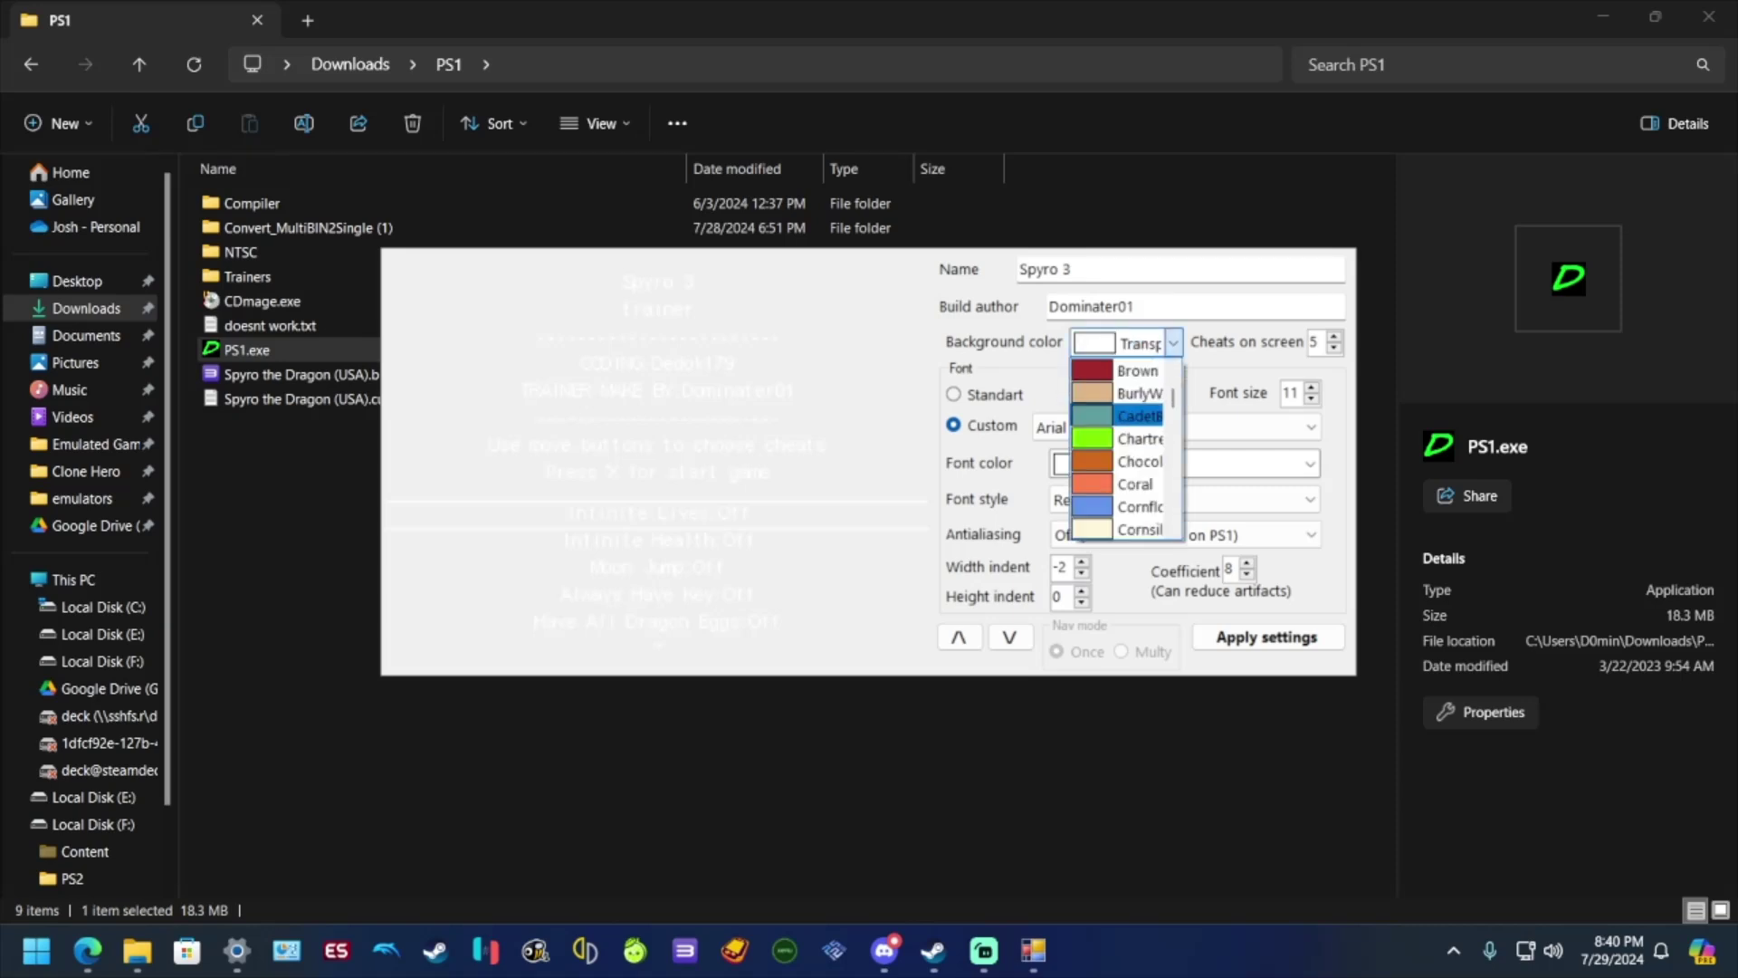
key(Up)
key(Up)
key(Up)
key(Up)
key(Up)
key(Up)
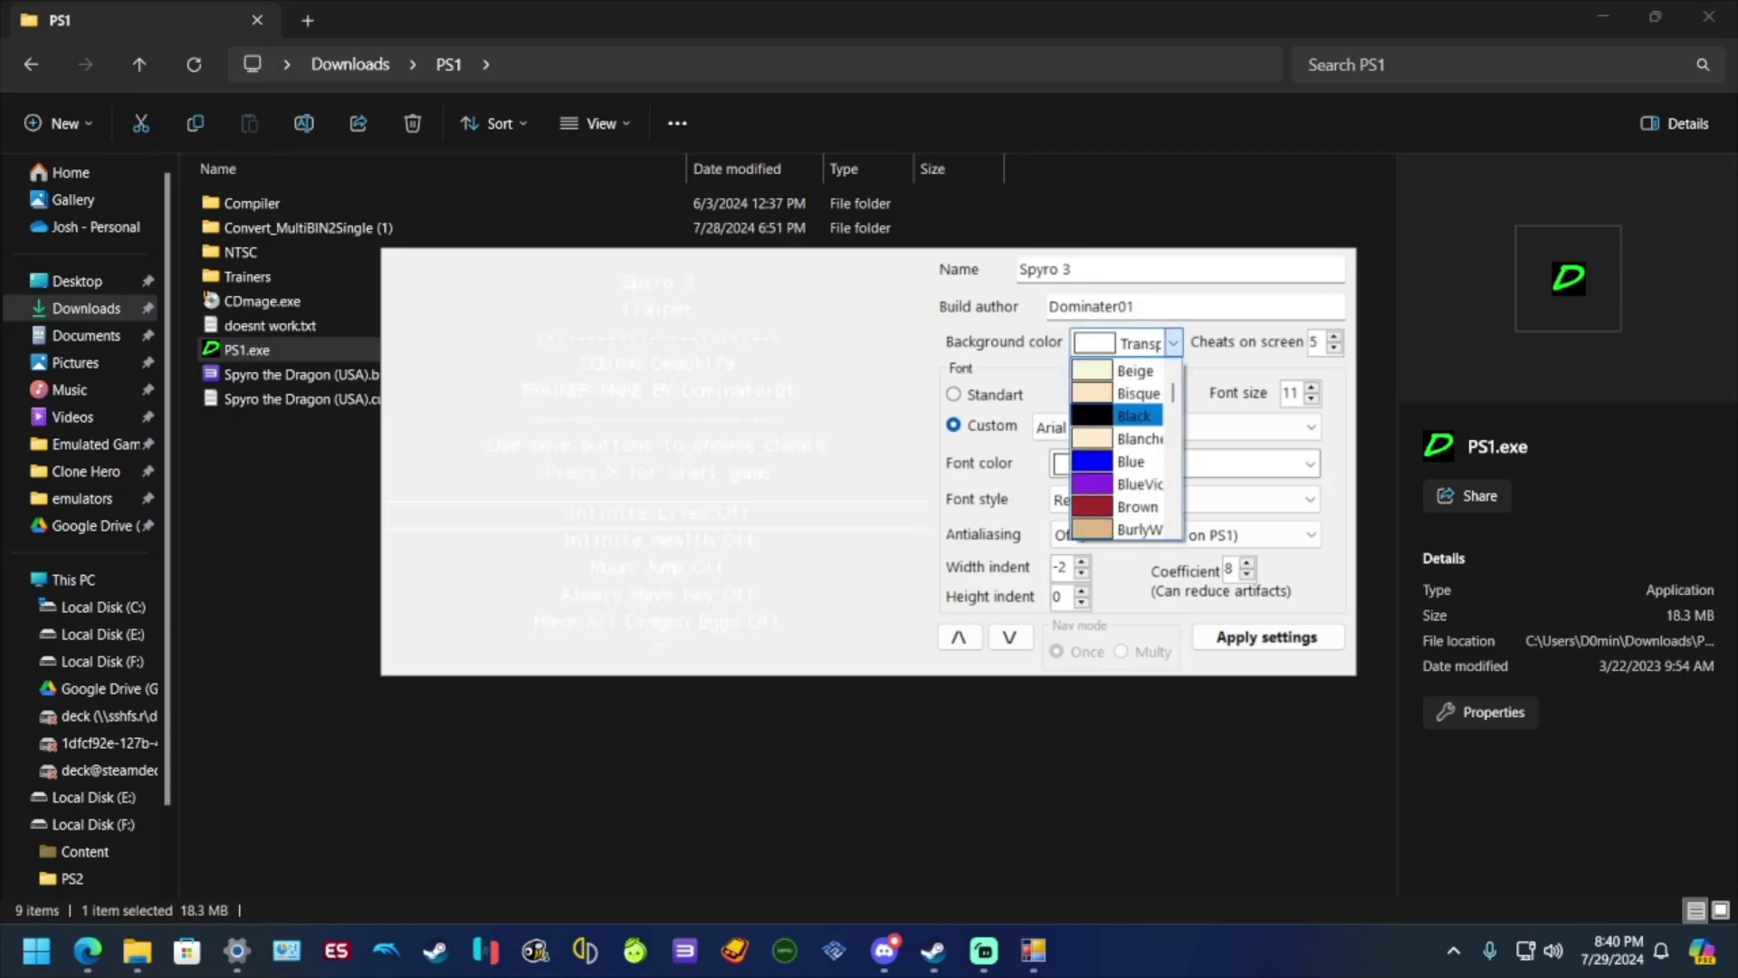
key(Return)
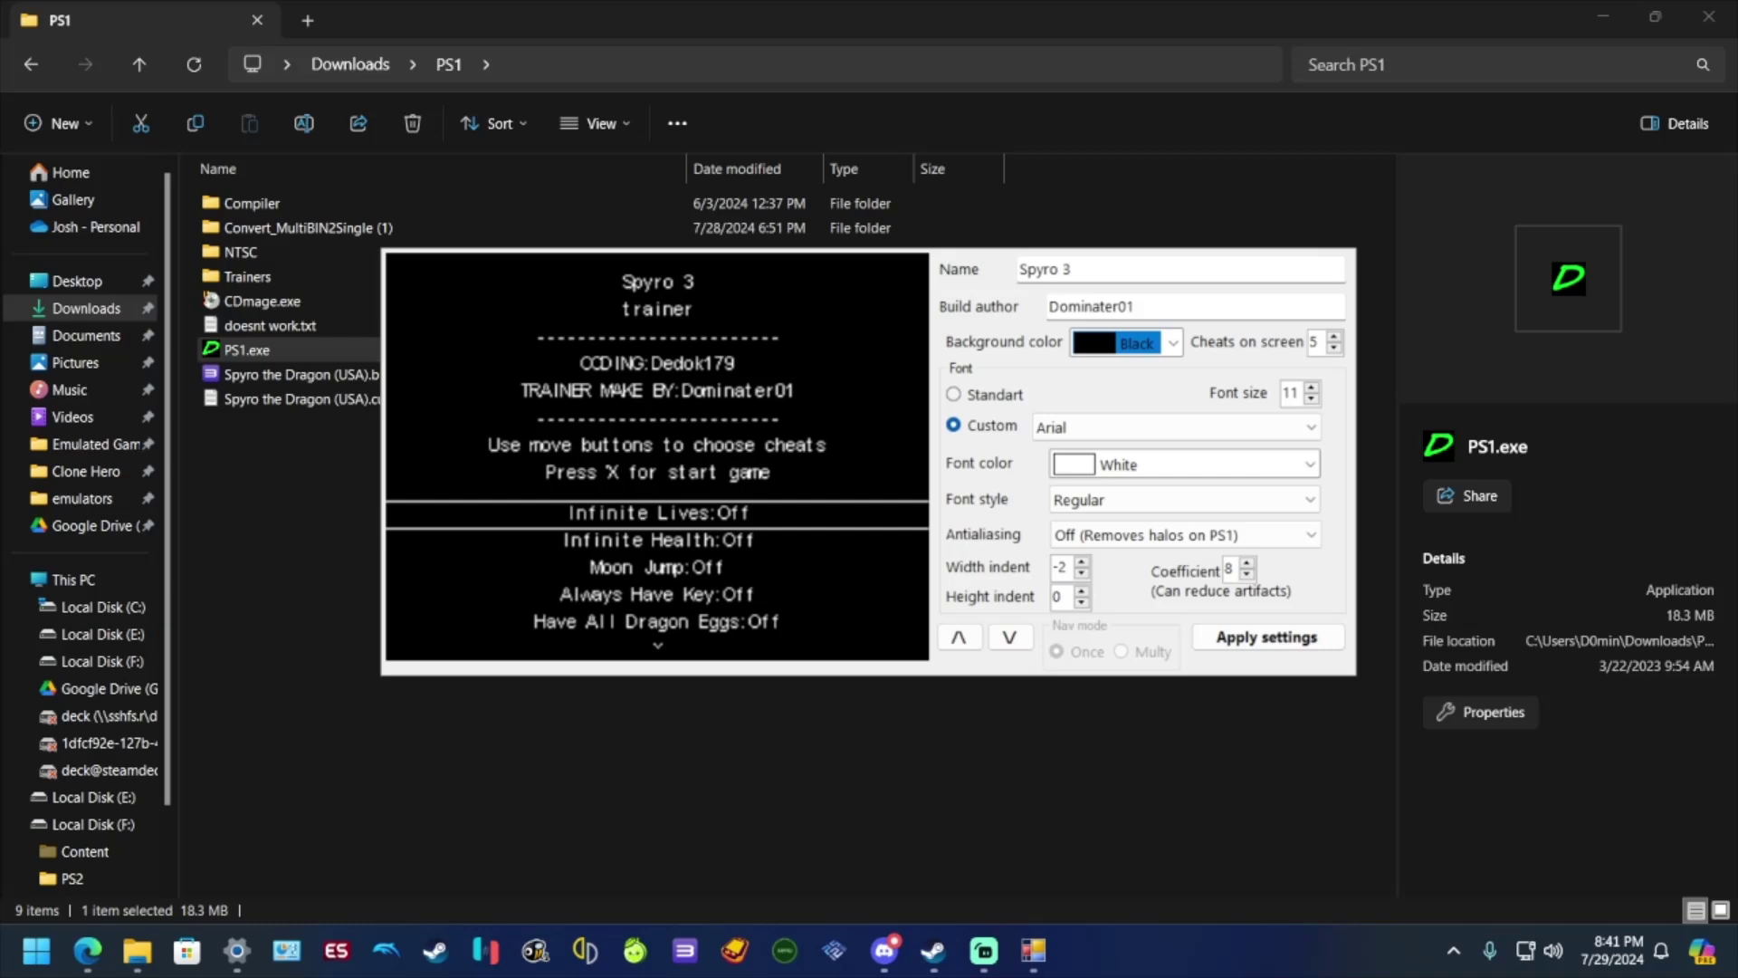
Step: Apply the menu settings, then make the trainer and patch it into the game, and minimize the builder
click(1267, 637)
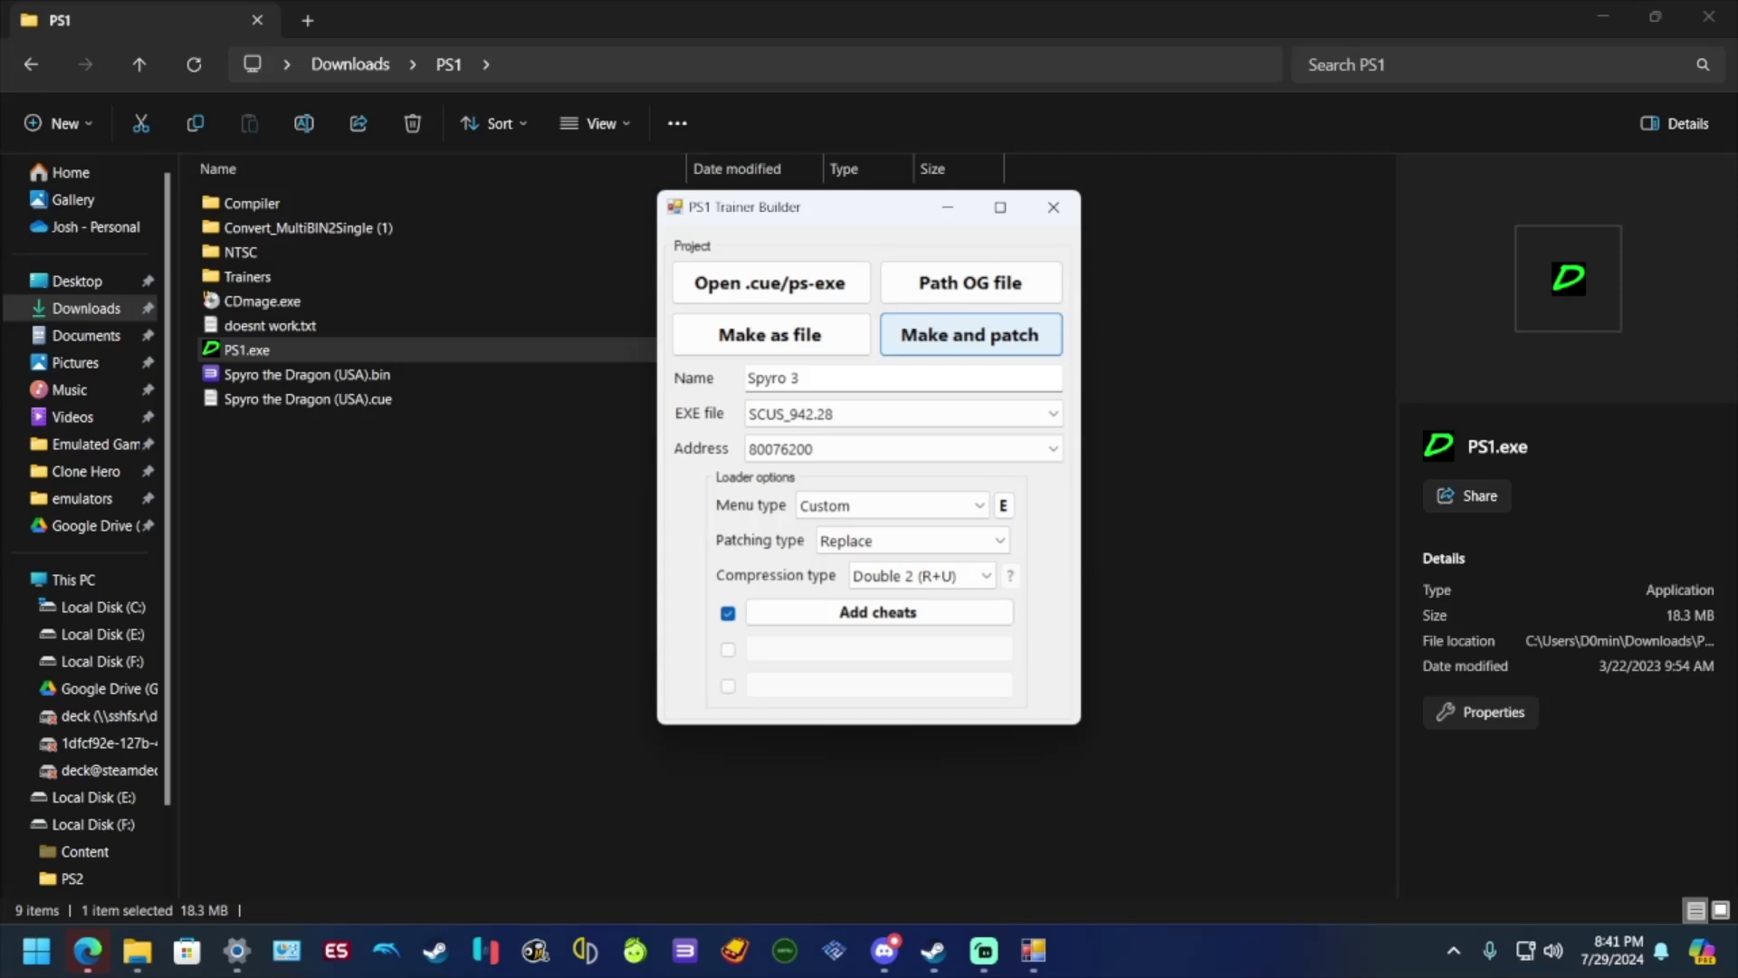
click(970, 334)
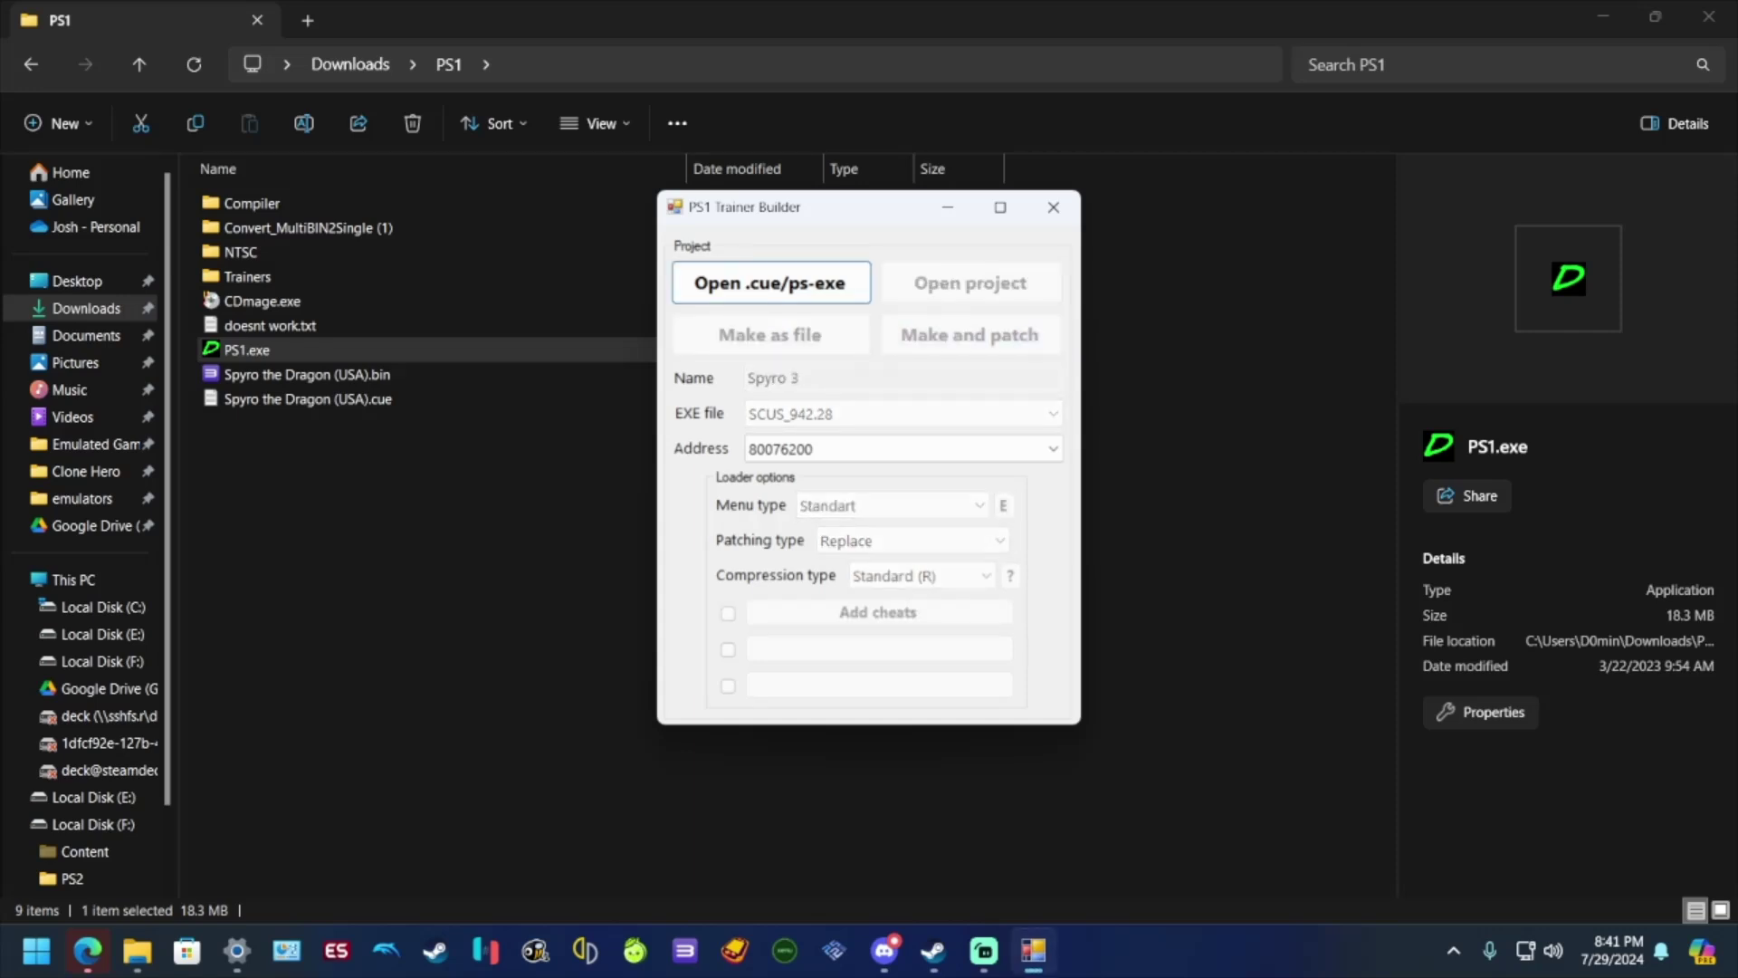
drag(887, 208, 650, 208)
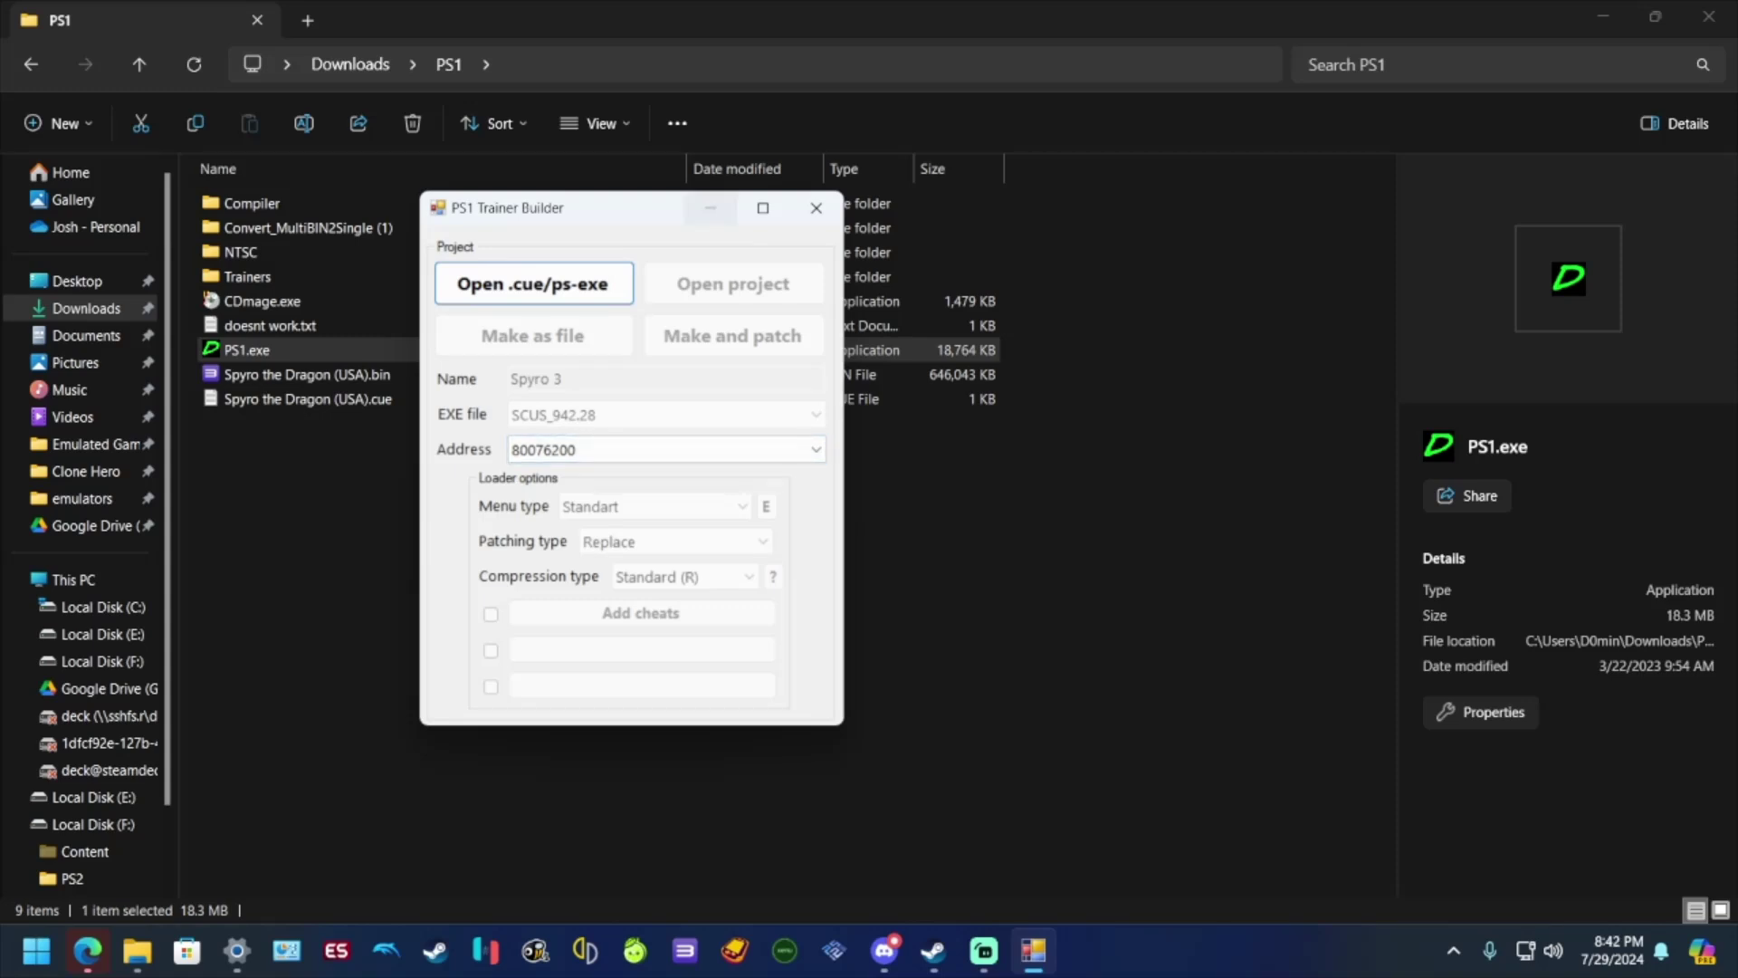
click(711, 207)
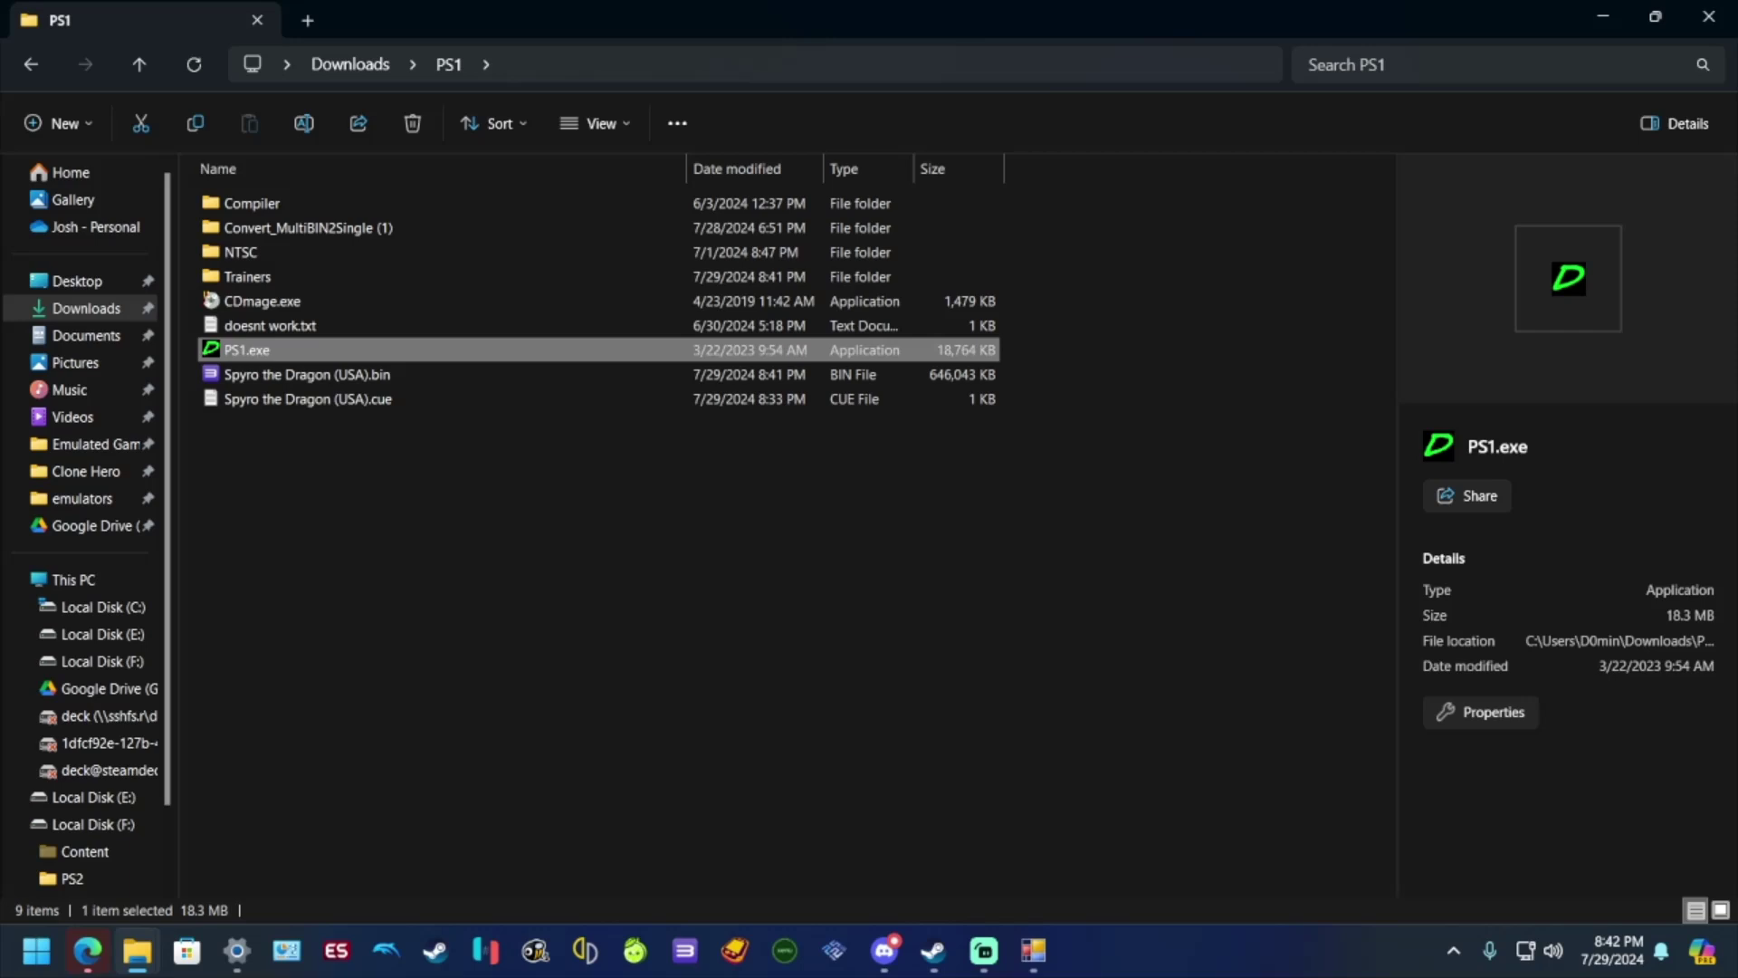
Step: Switch to Steam and launch RetroArch from the library
click(580, 507)
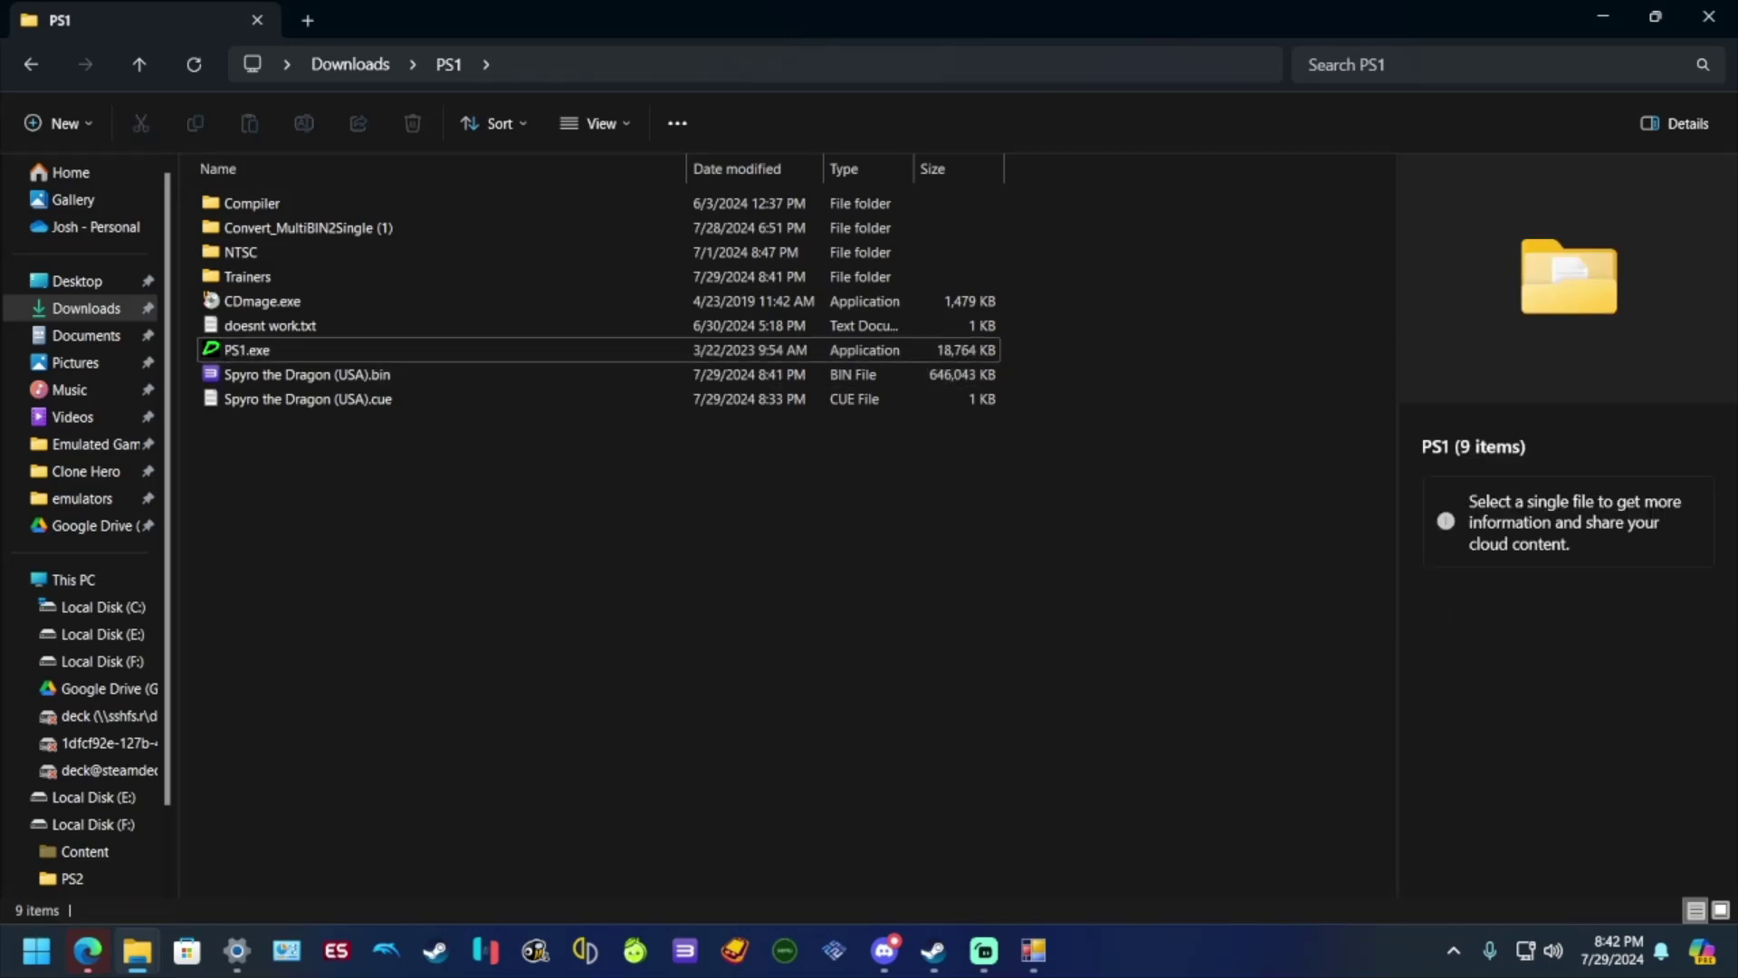
click(933, 950)
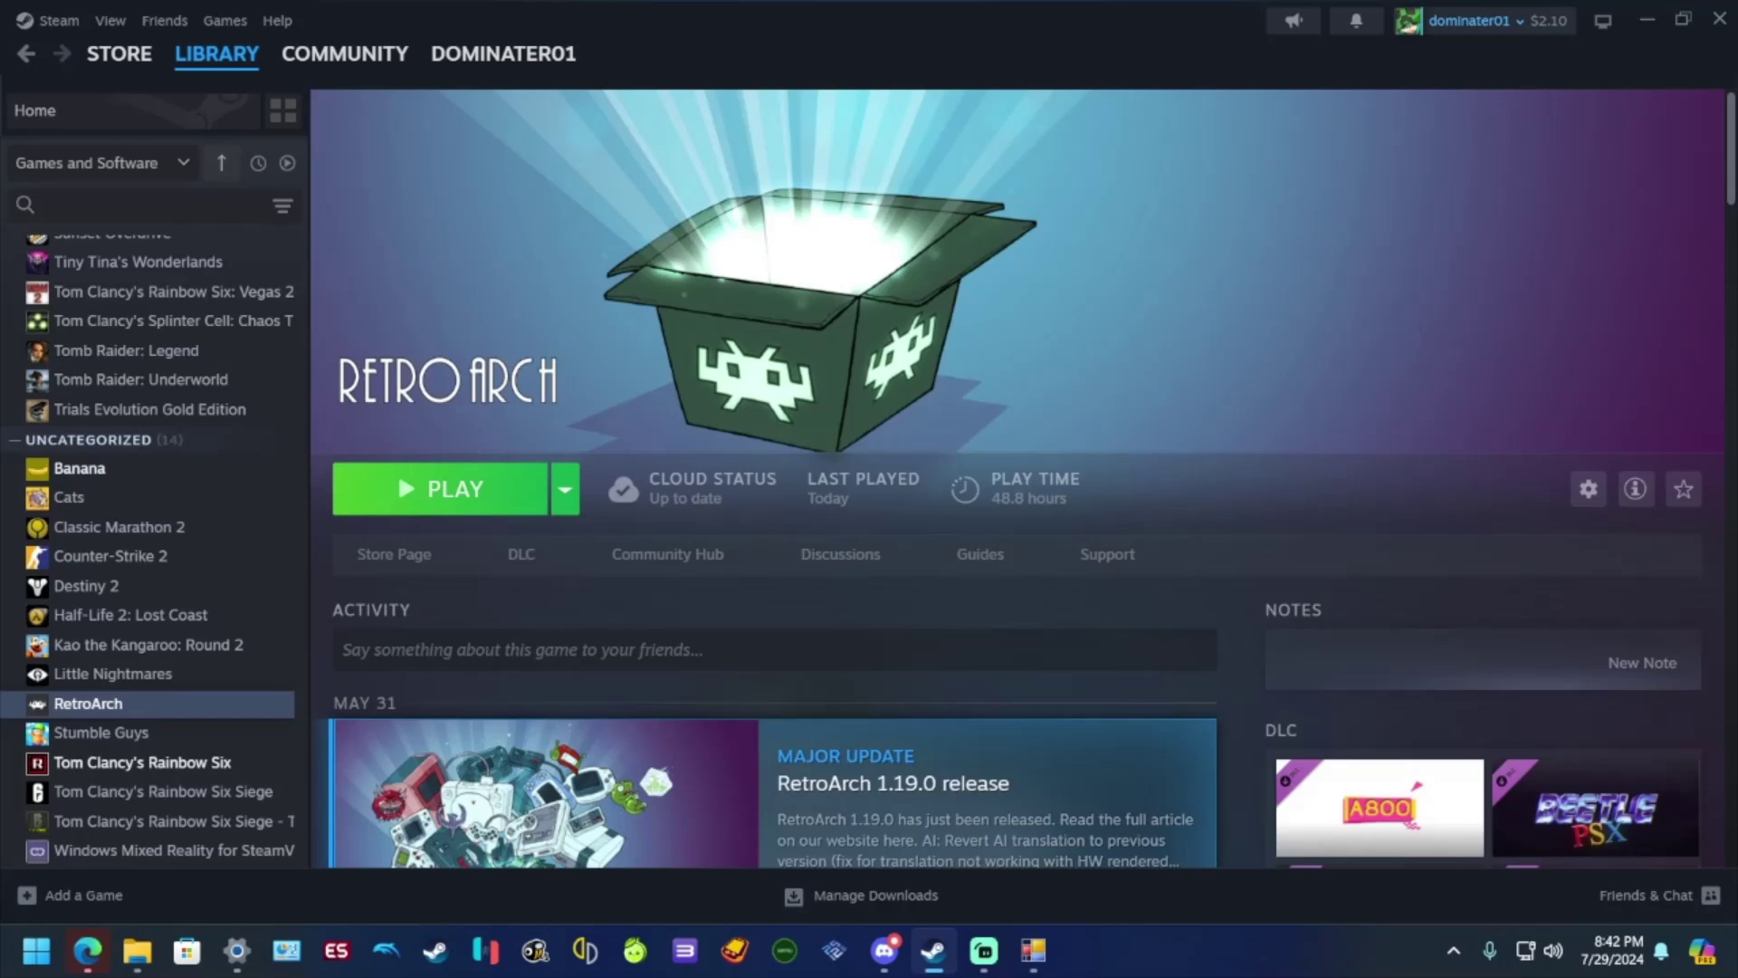
click(440, 489)
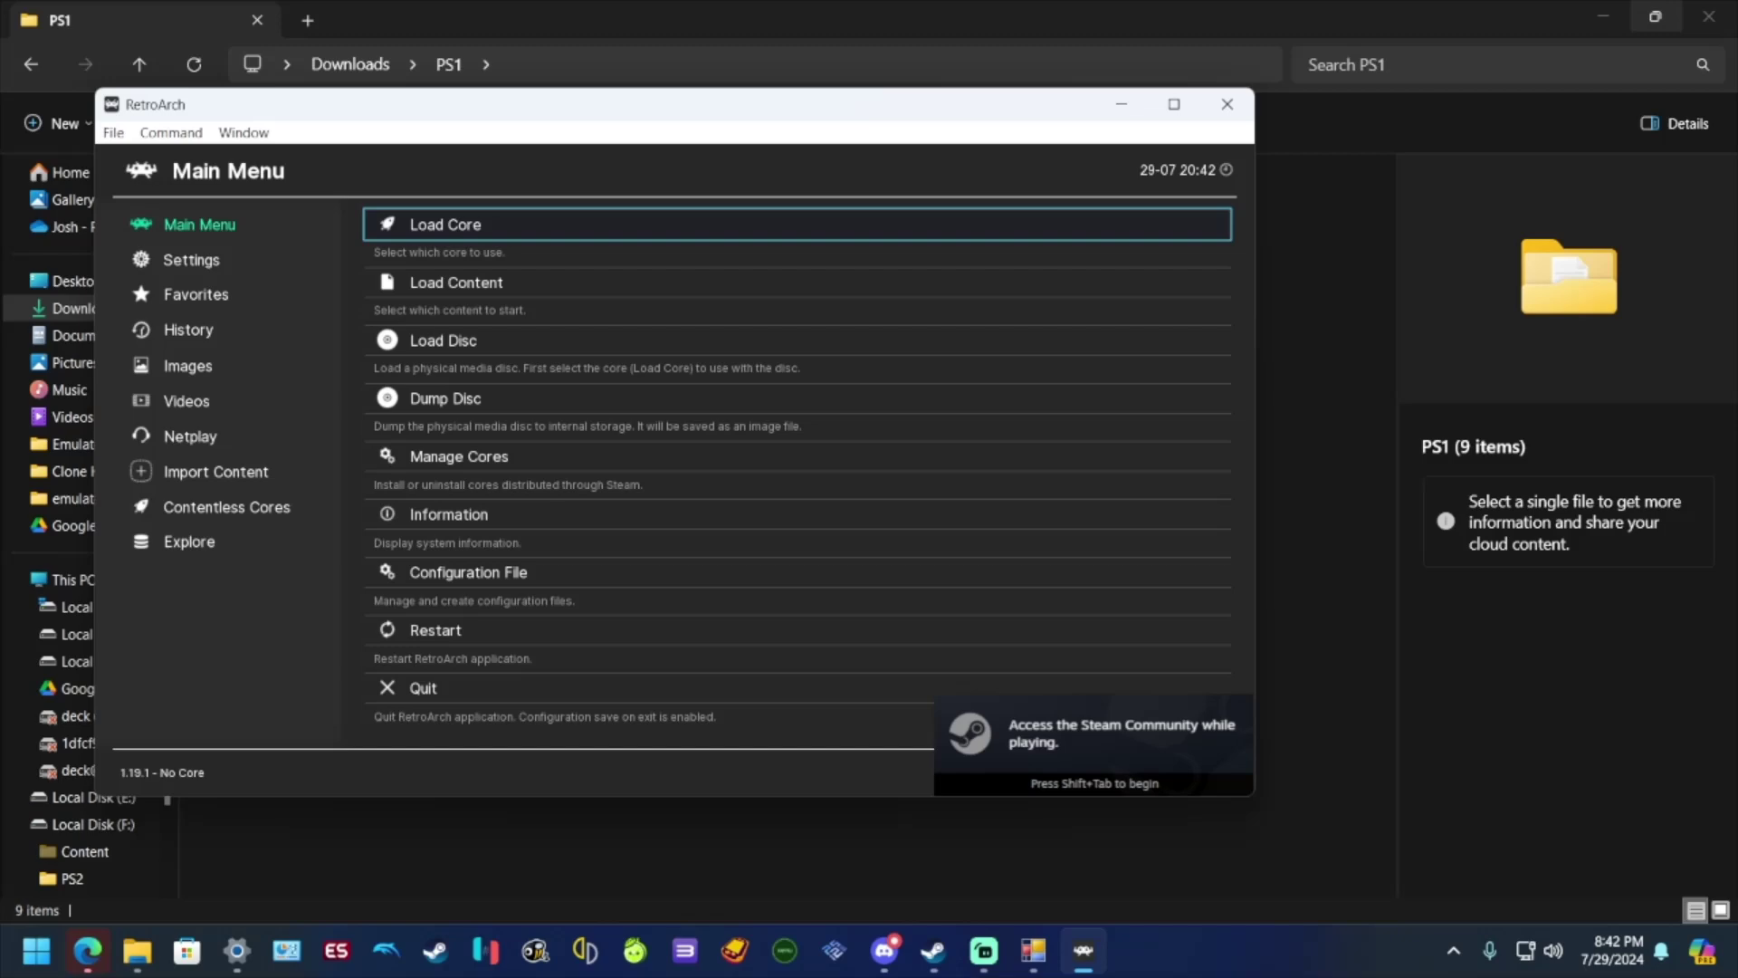
Step: Place the PS1 folder window beside RetroArch and load Spyro the Dragon (USA).cue into it with the SwanStation core
click(1655, 16)
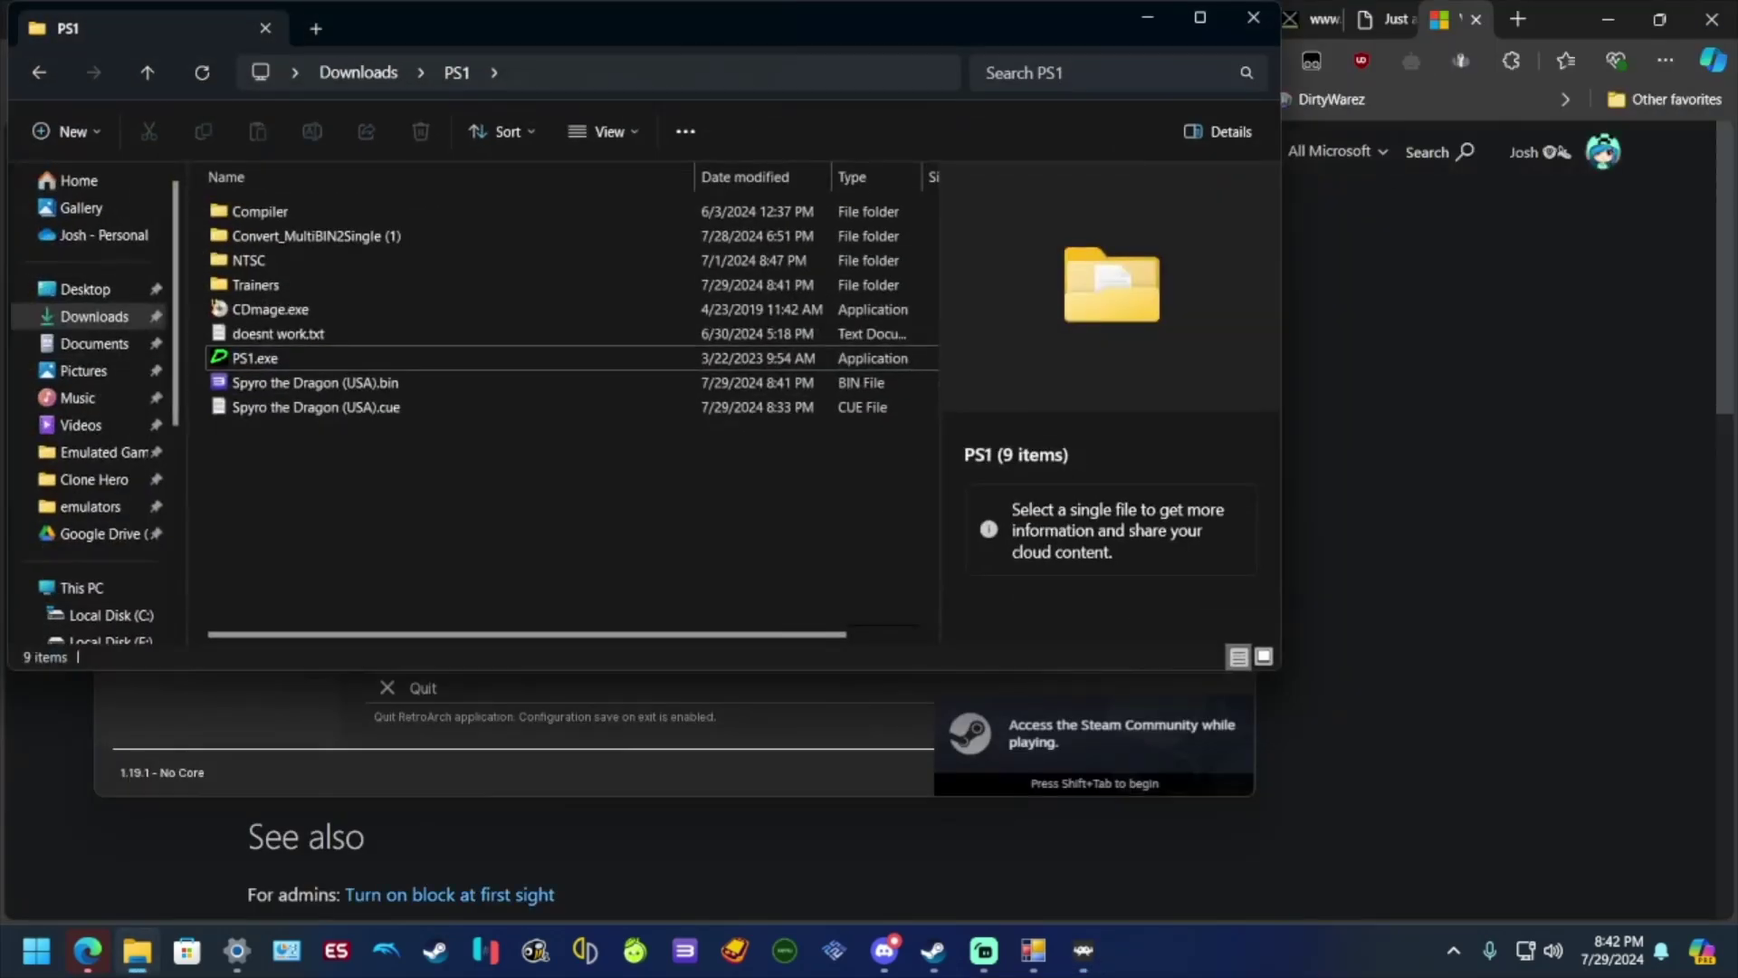
drag(724, 24, 1529, 136)
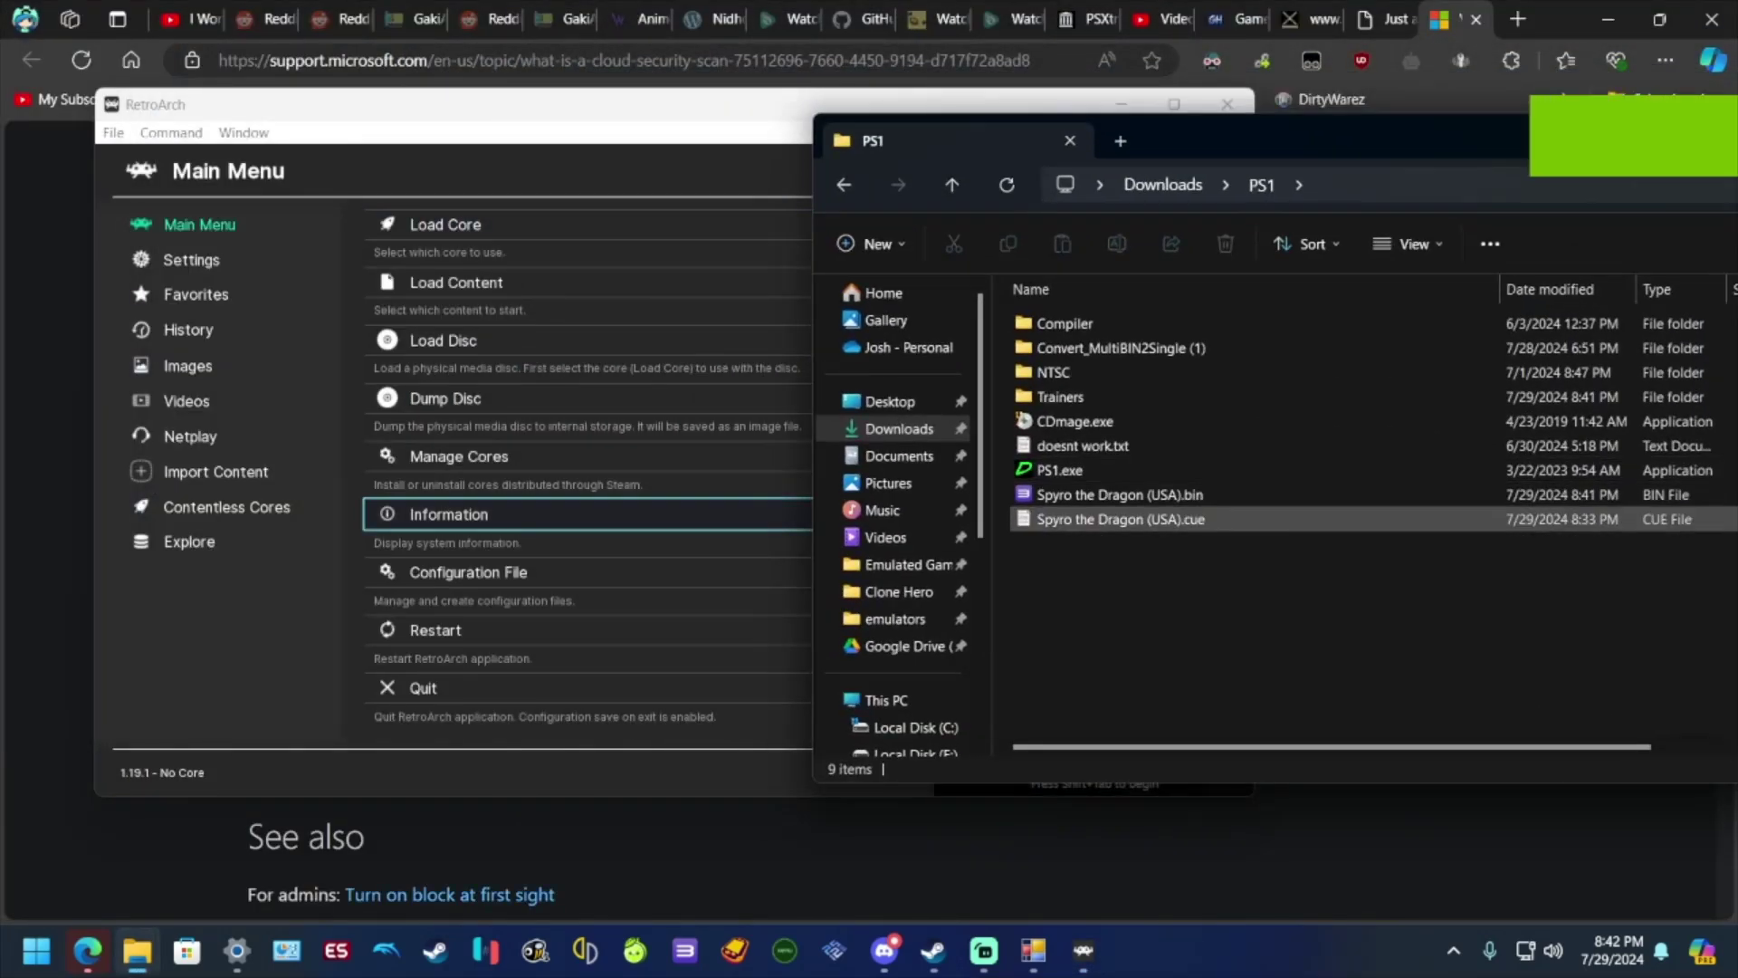
click(1120, 519)
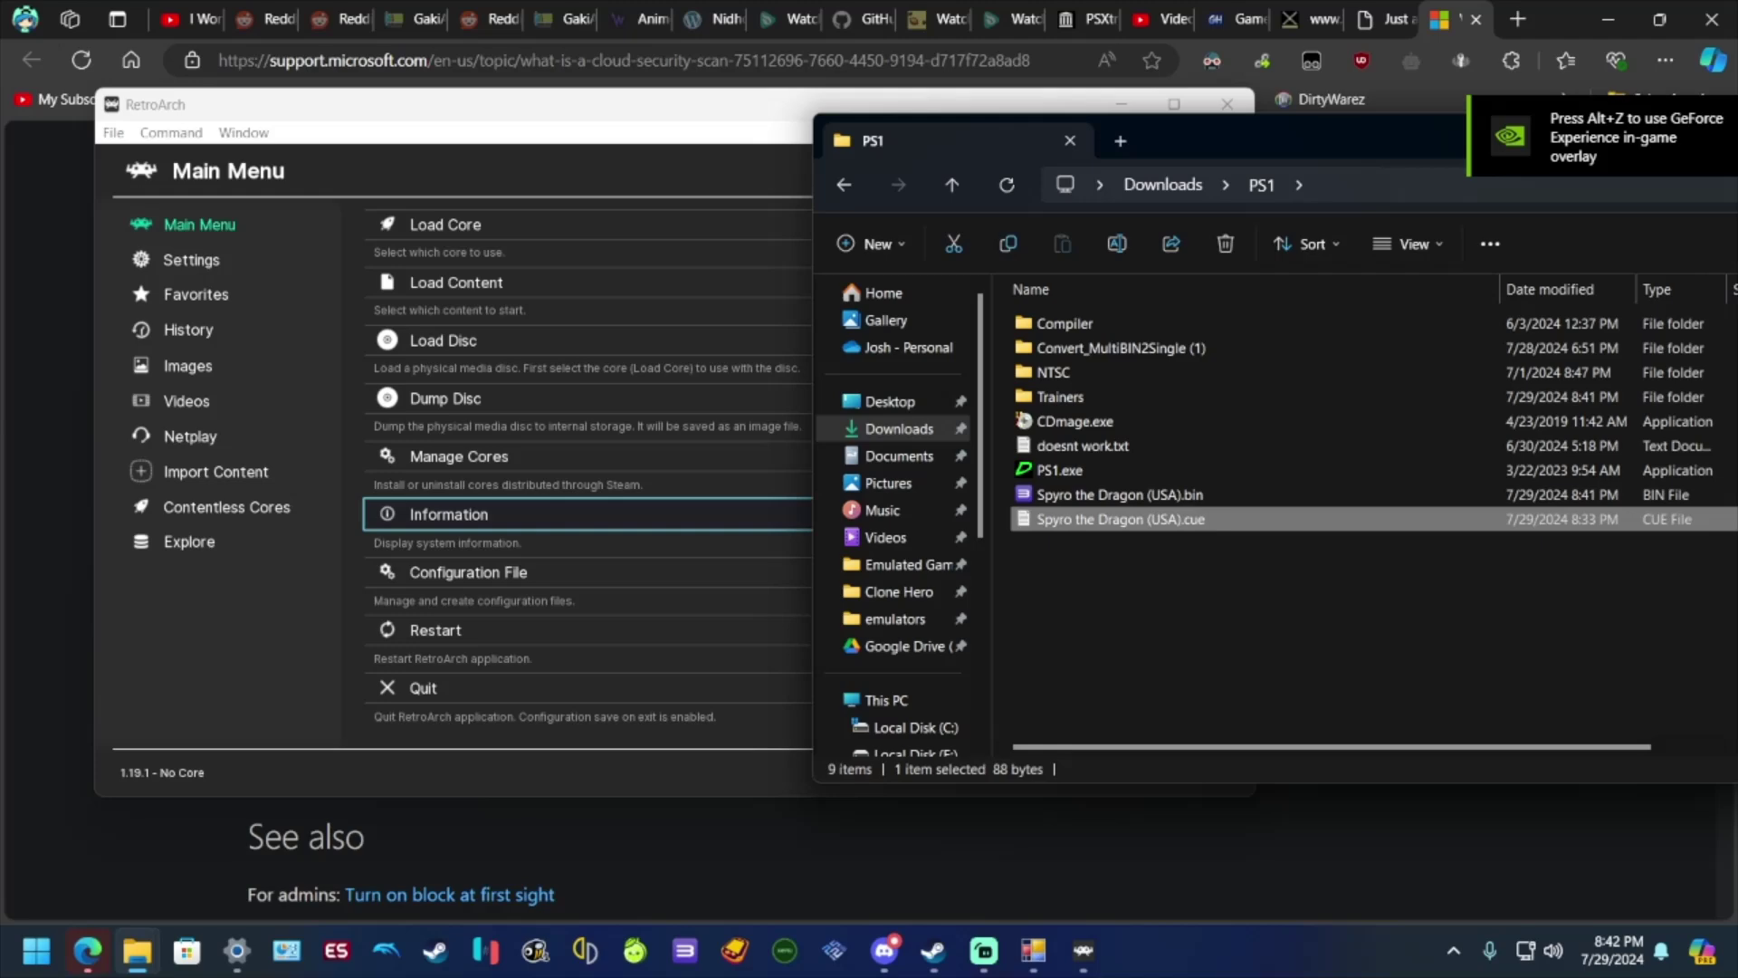
drag(1120, 519, 634, 458)
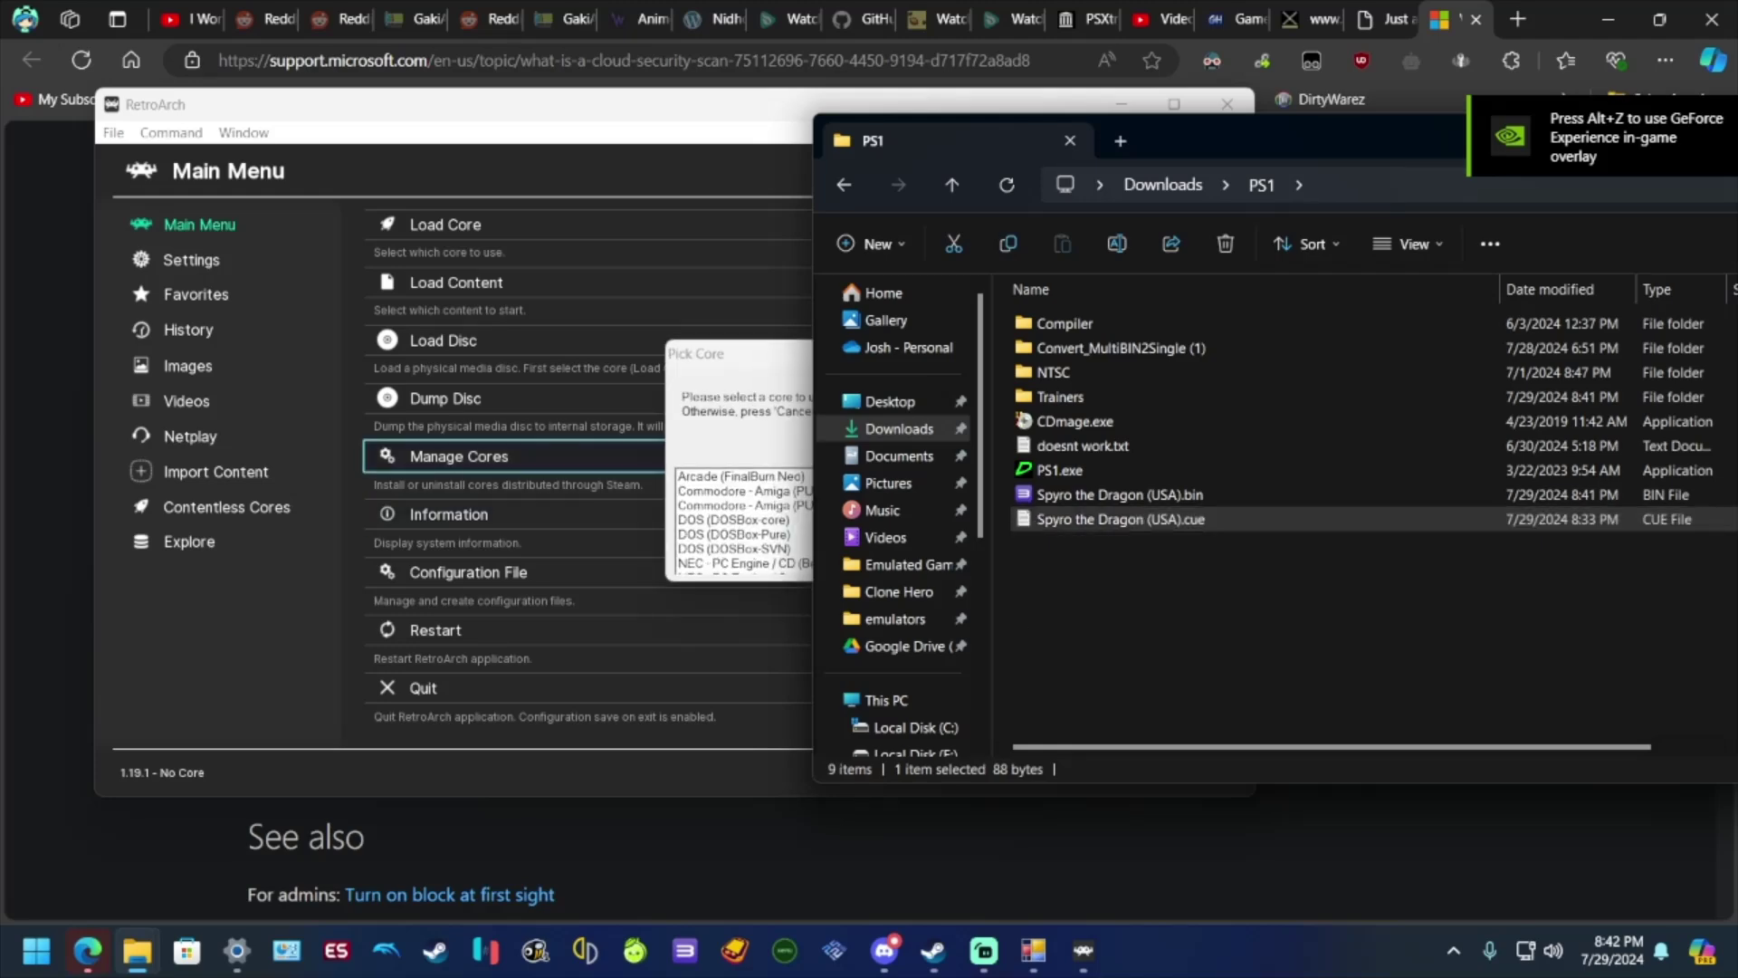
scroll(744, 522, down, 7)
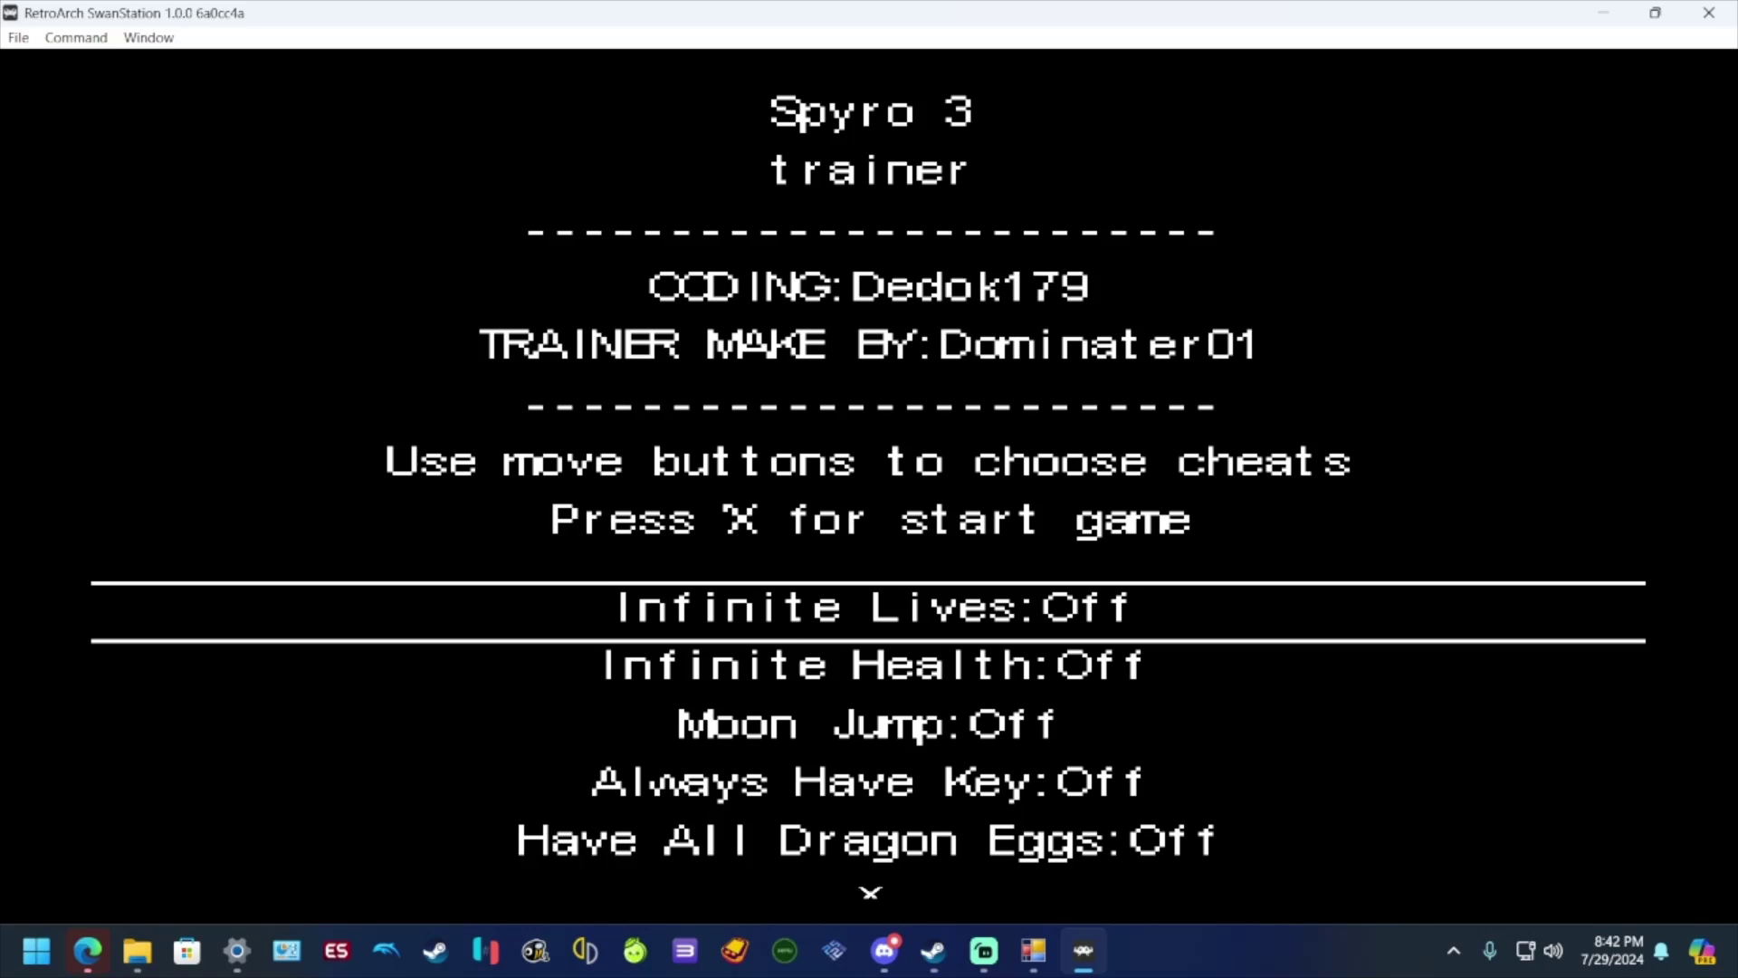
Step: Turn on the Infinite Lives, Infinite Health and Moon Jump cheats in the running trainer menu
key(Down)
key(Up)
key(Right)
key(Down)
key(Right)
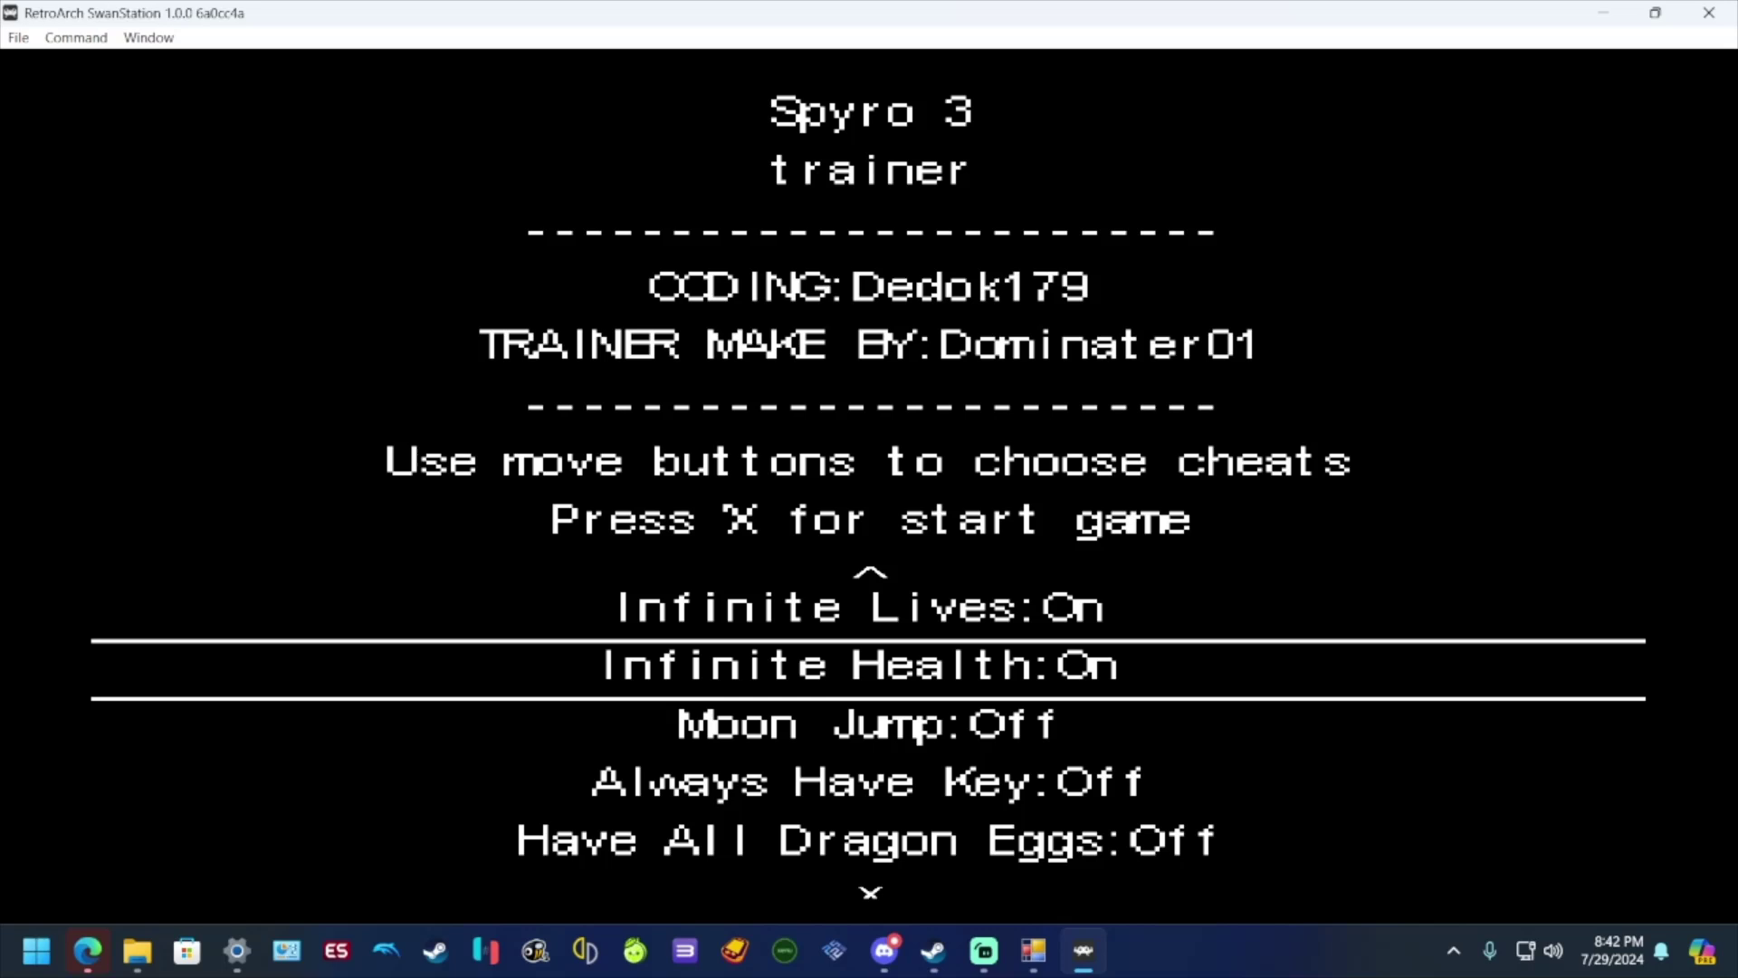
key(Down)
key(Right)
Step: Go through the rest of the cheat list and turn on Get Gems From Anywhere at its end
key(Down)
key(Down)
key(Down)
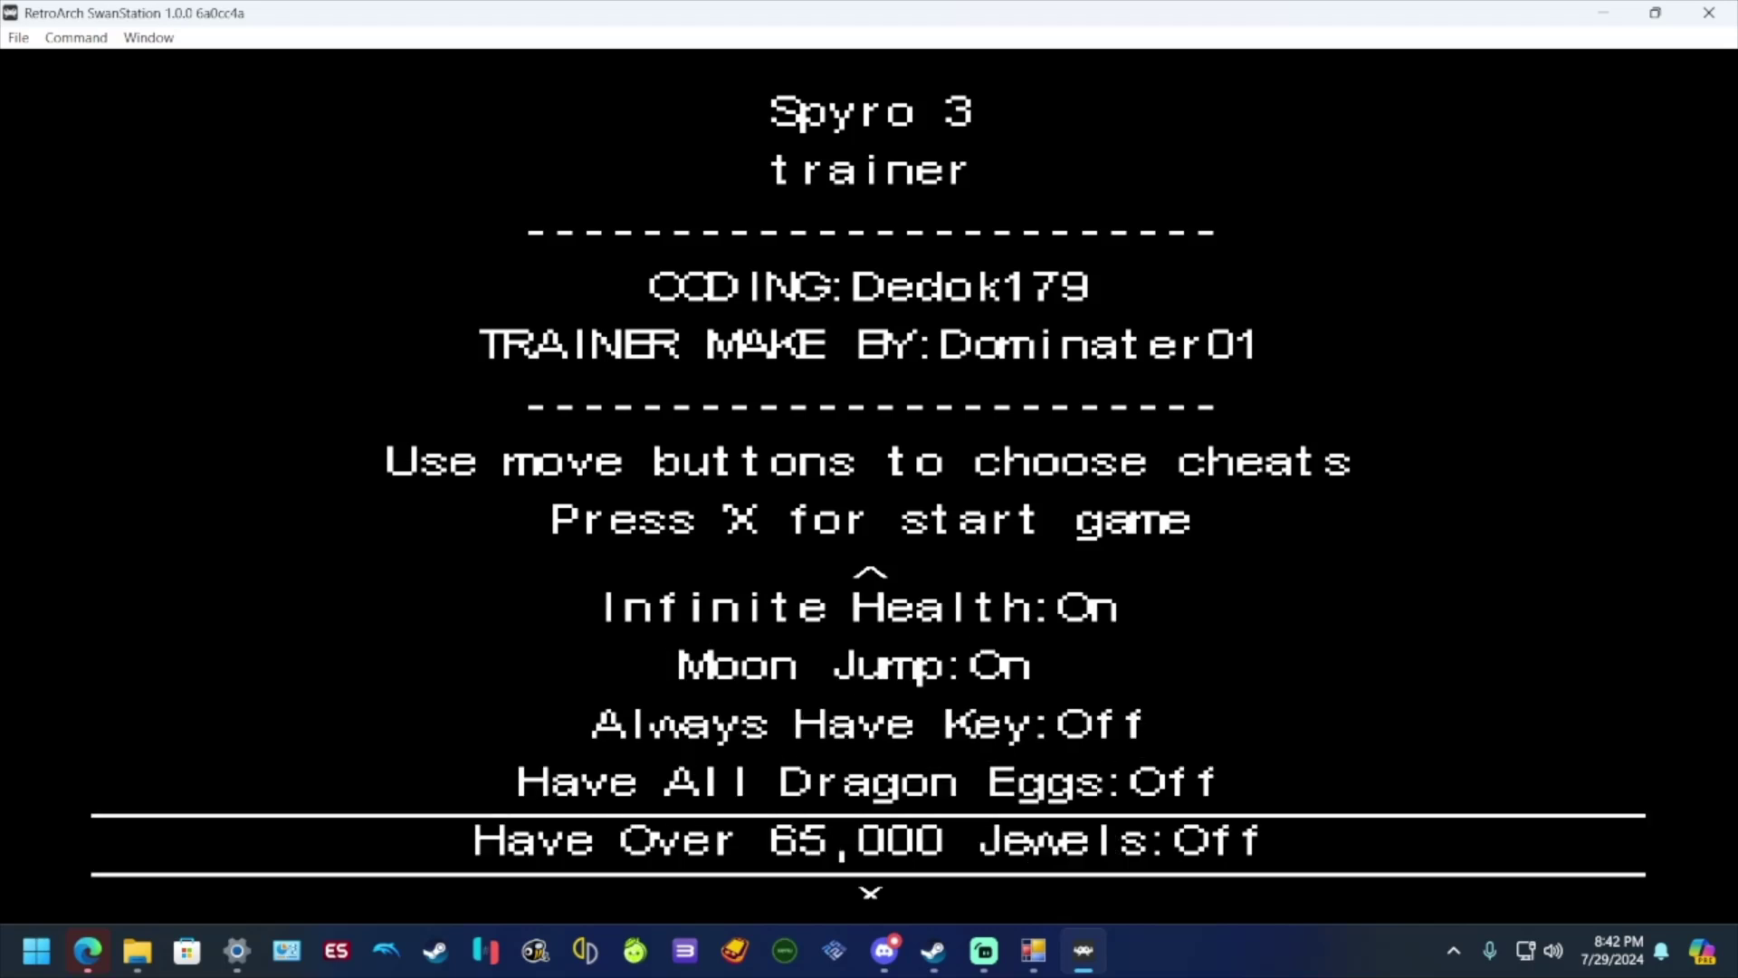
key(Down)
key(Up)
key(Up)
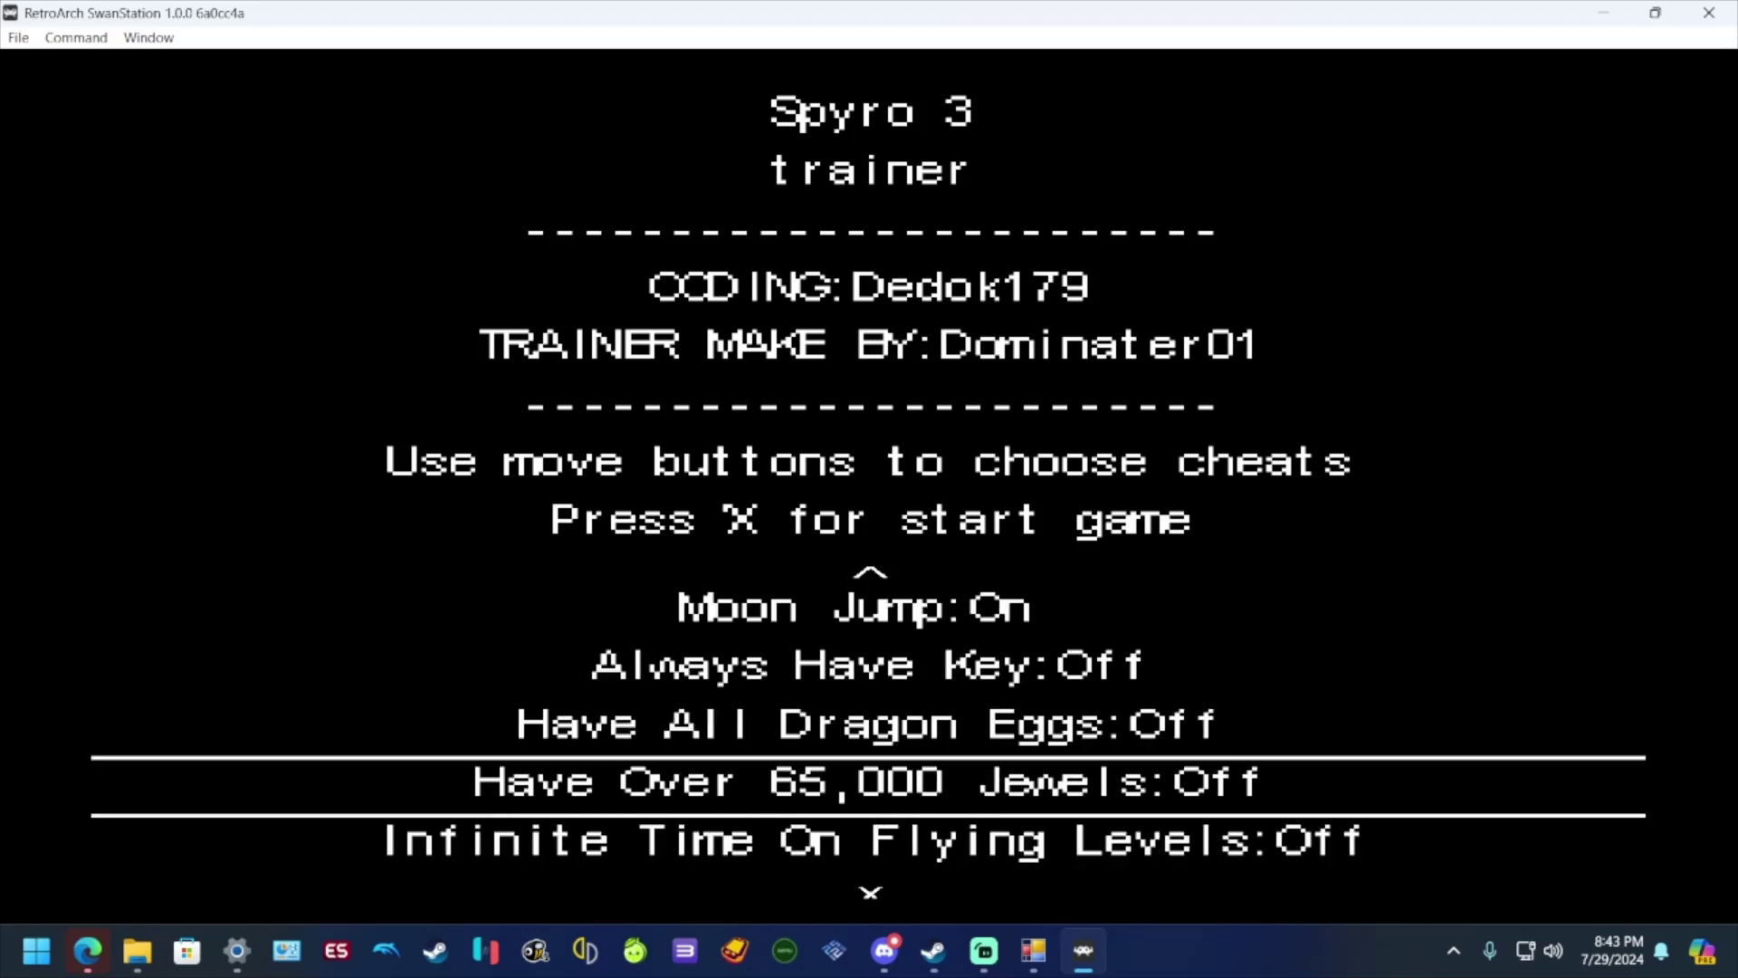
key(Down)
key(Down)
key(Down)
key(Down)
key(Down)
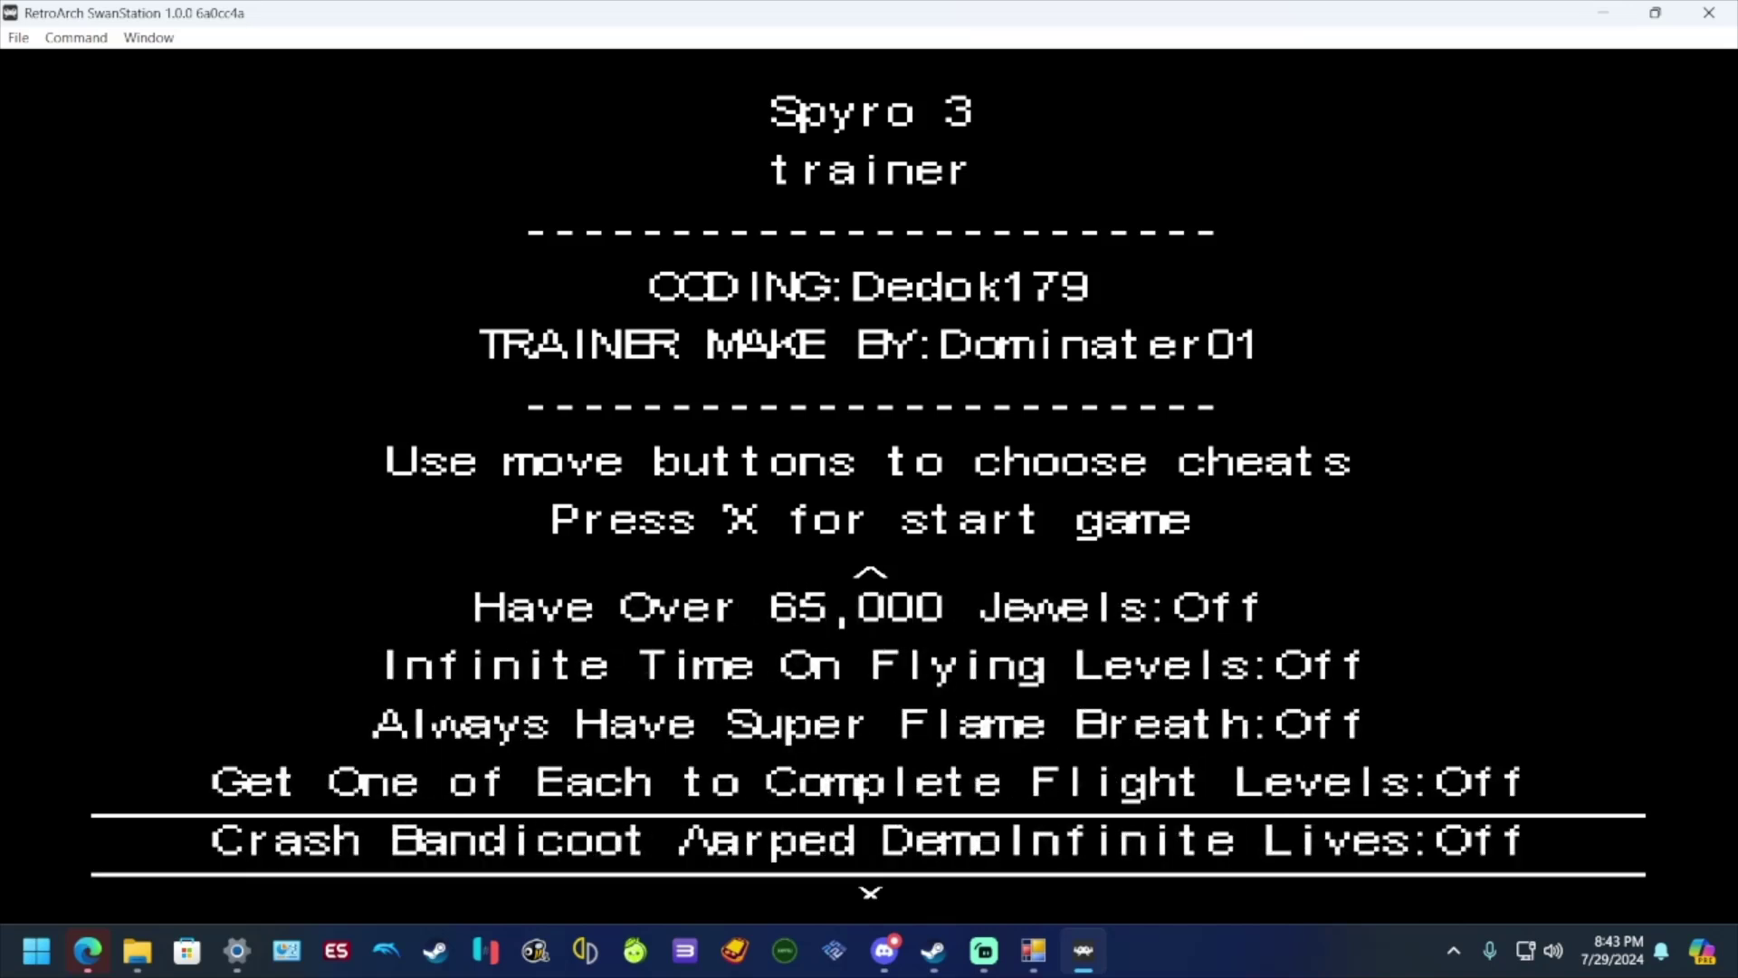
key(Down)
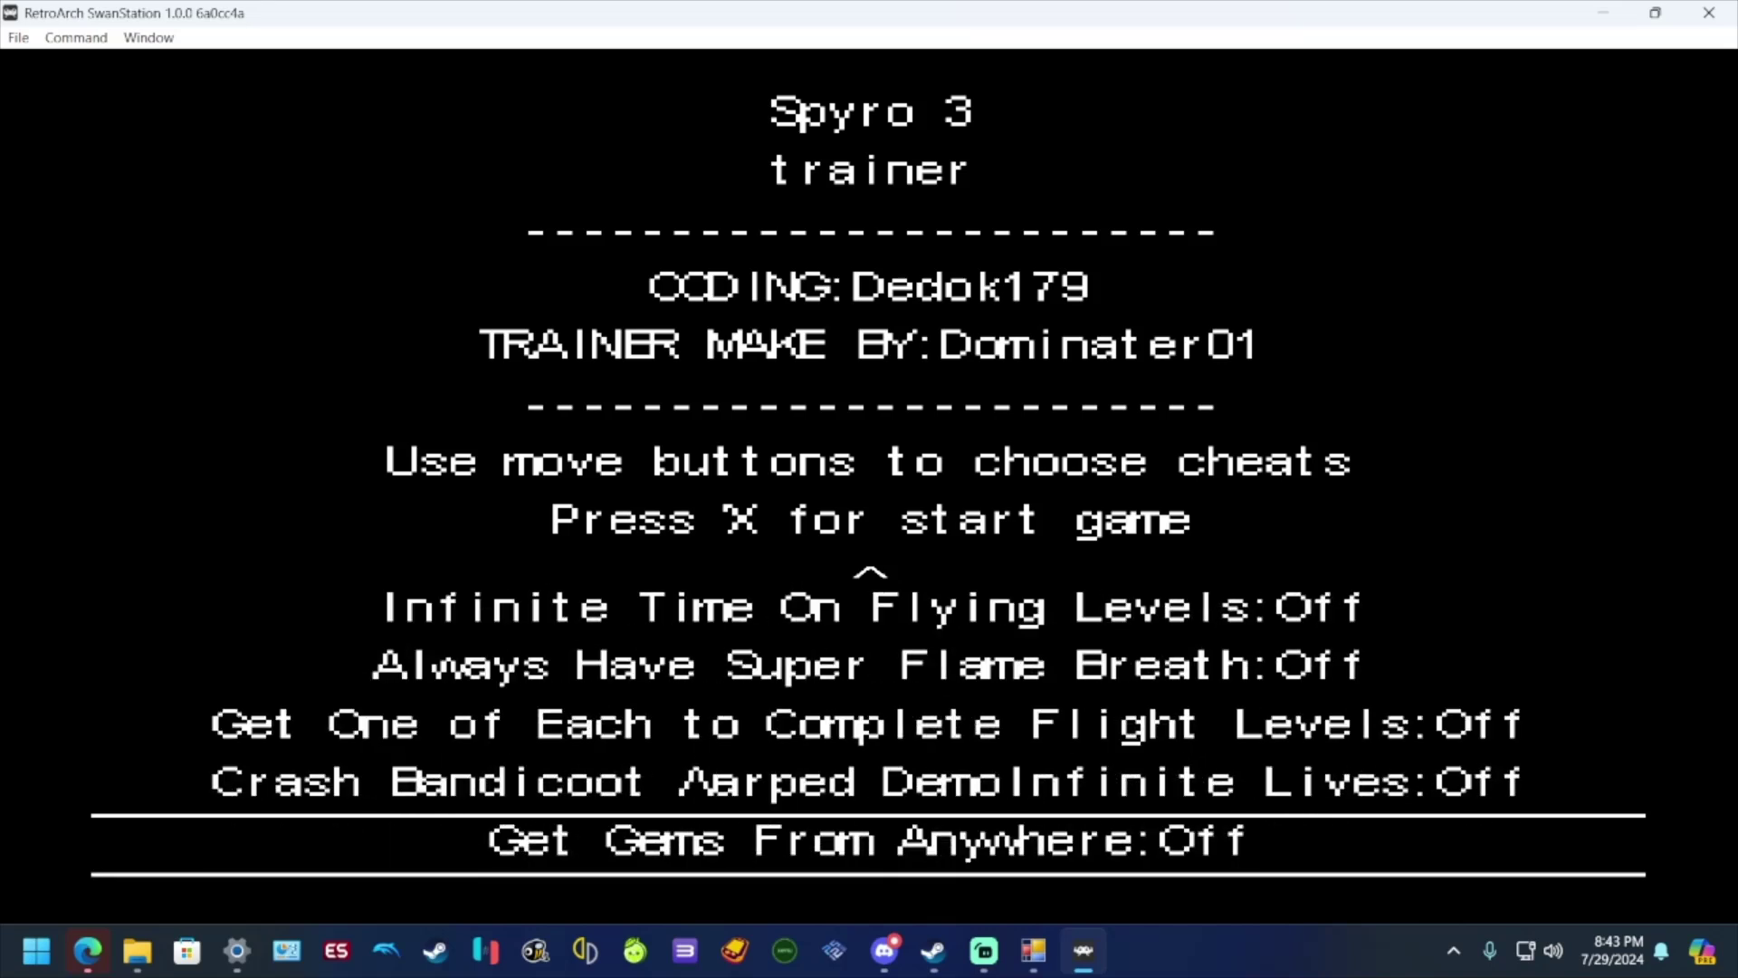
key(Right)
Step: Check the cheat list back up towards its beginning and start the game with the chosen cheats
key(Up)
key(Up)
key(Up)
key(Up)
key(Up)
key(Up)
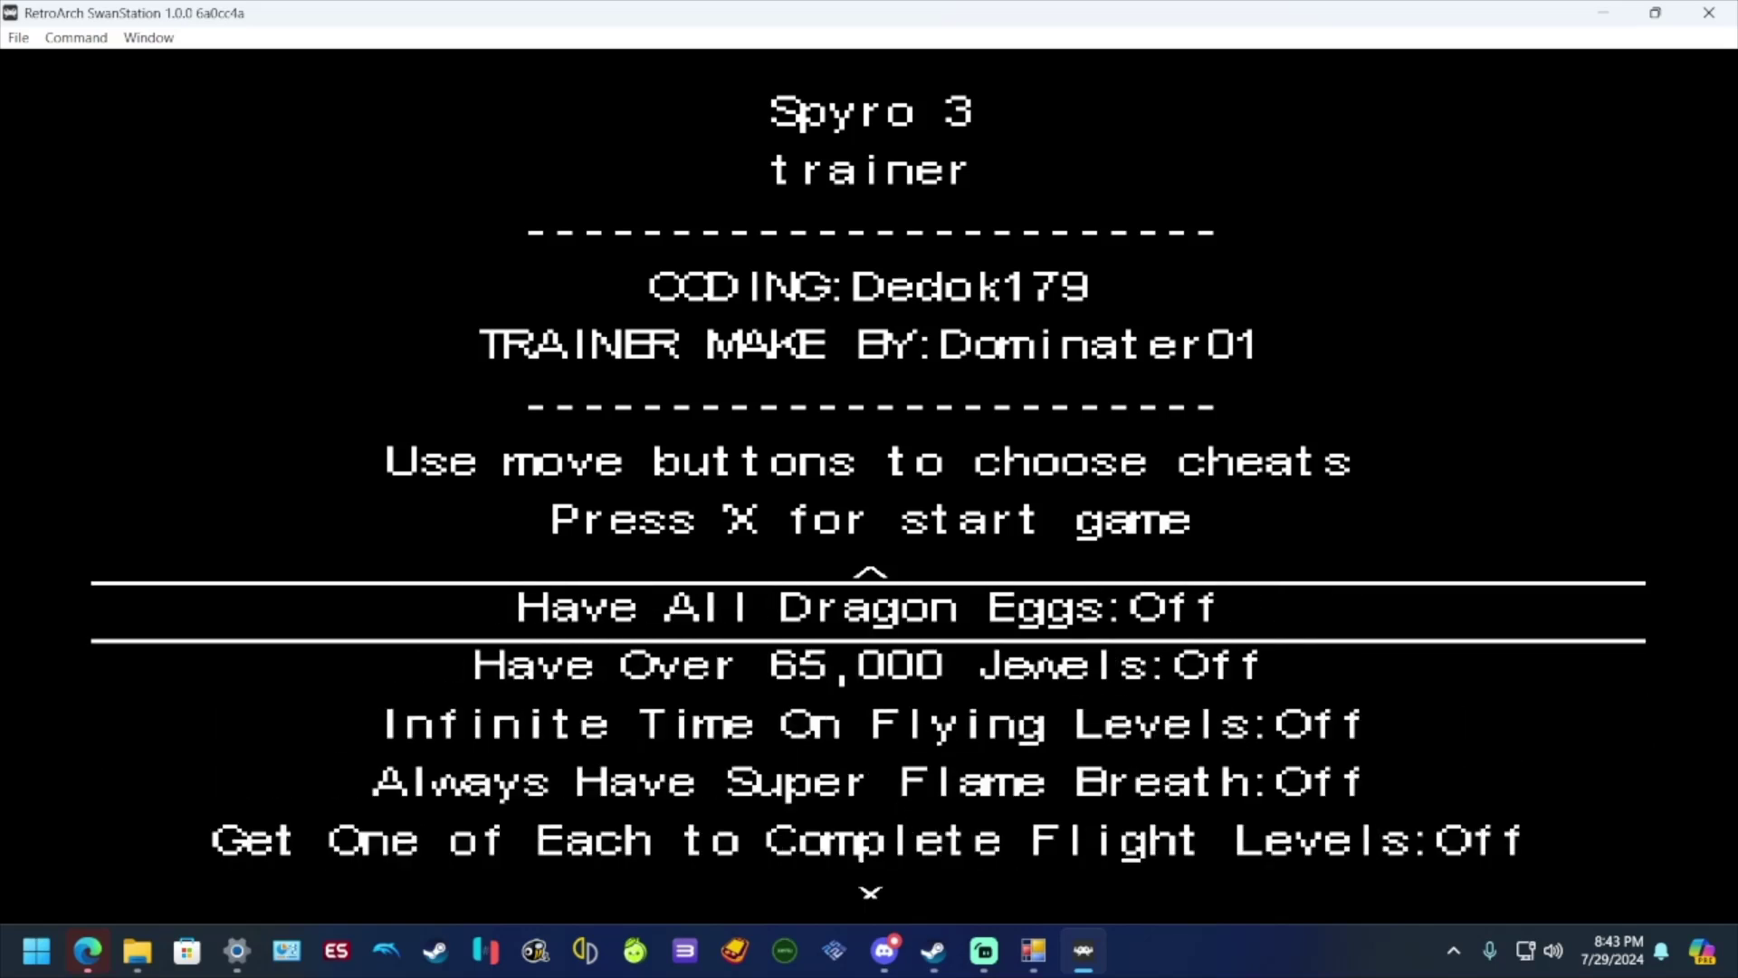
key(Down)
key(Down)
key(Up)
key(Up)
key(Up)
key(Up)
key(Up)
key(Up)
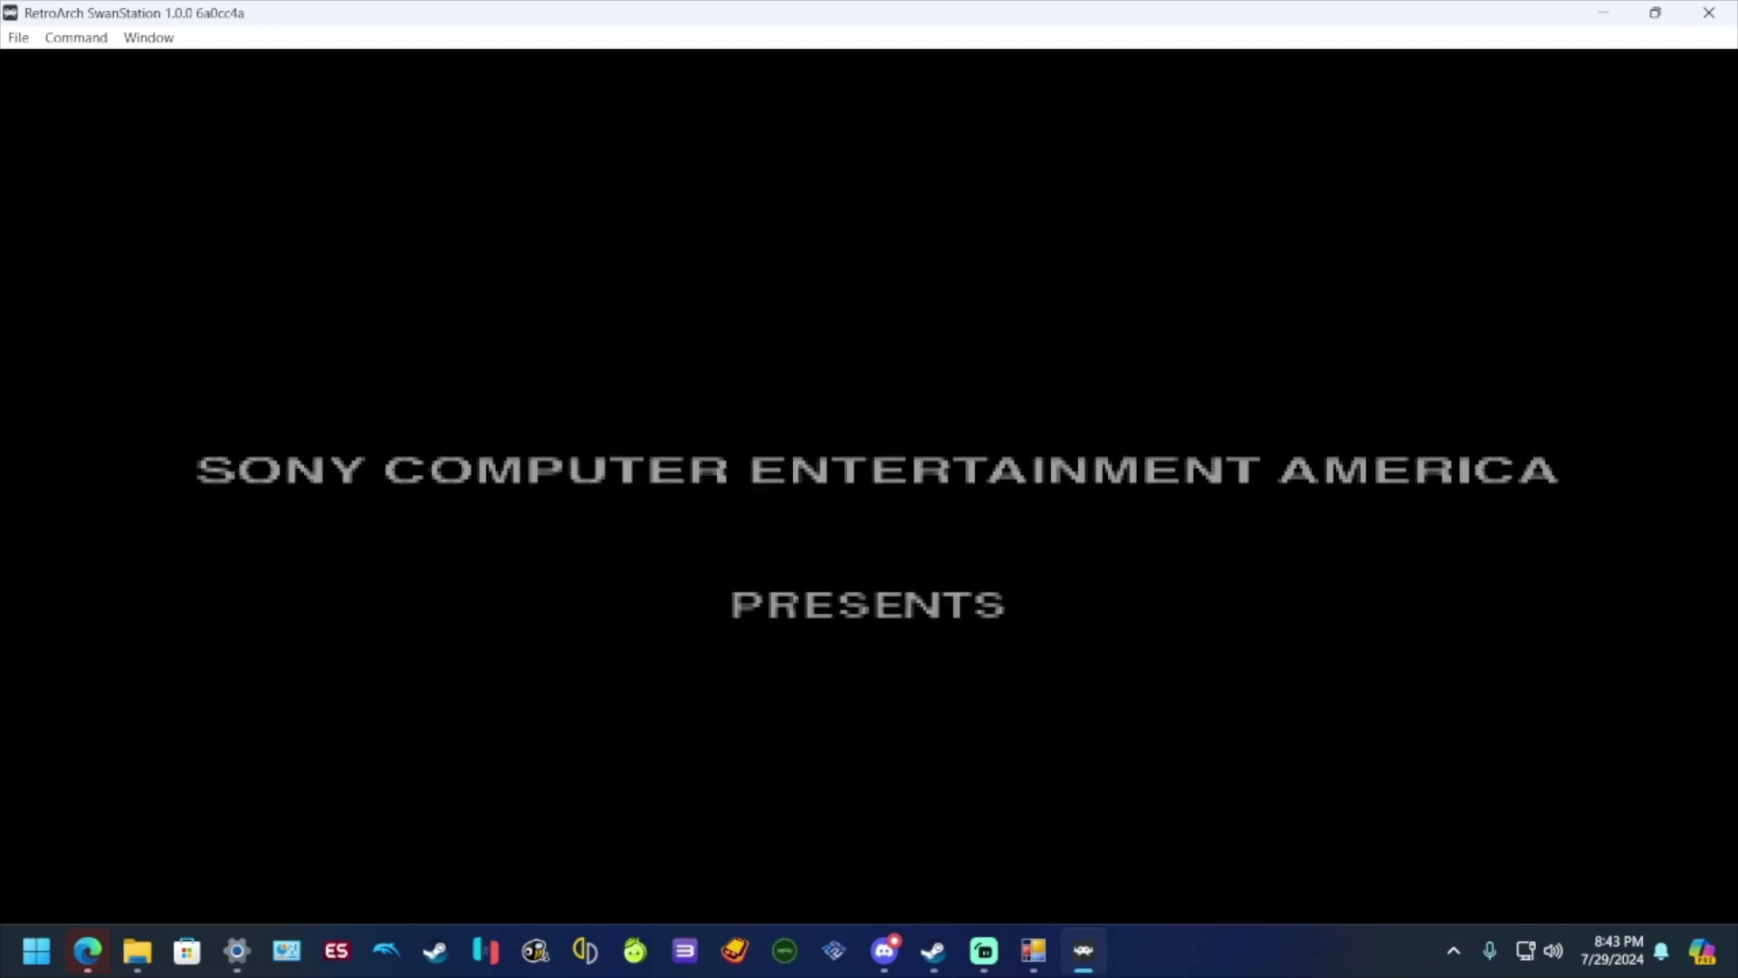
Step: Fast-forward through the intro scenes into a game of Spyro the Dragon and move Spyro around to try the cheats
key(space)
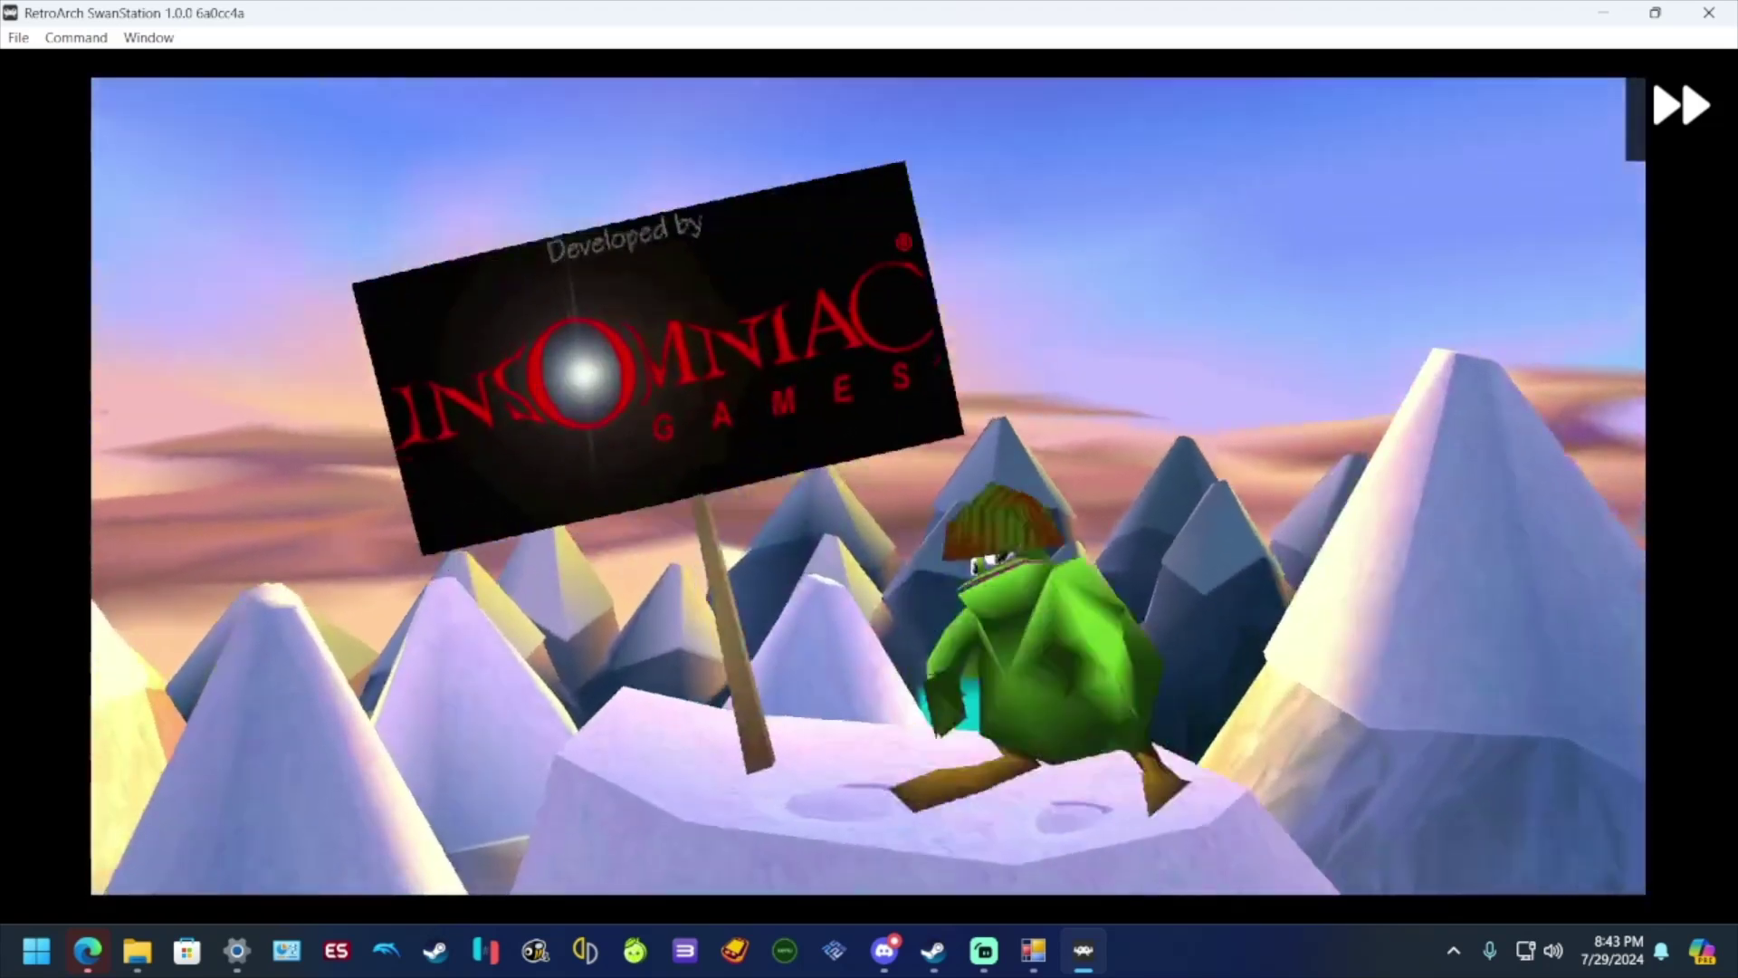
key(Return)
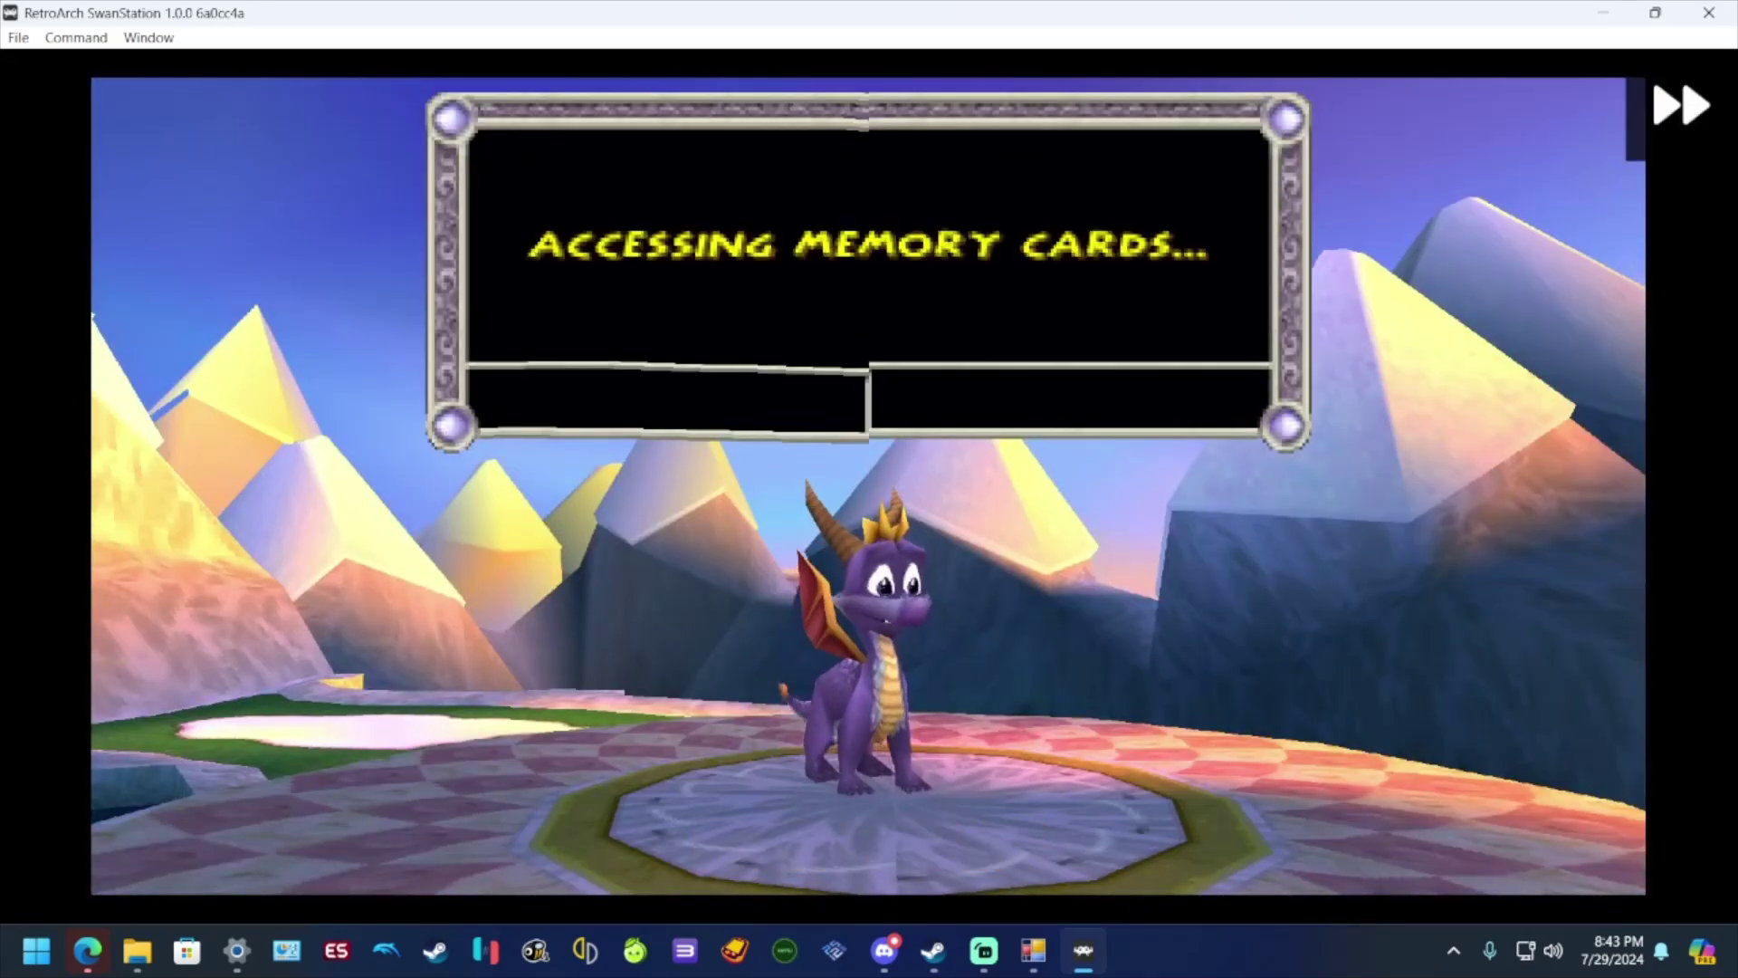
key(z)
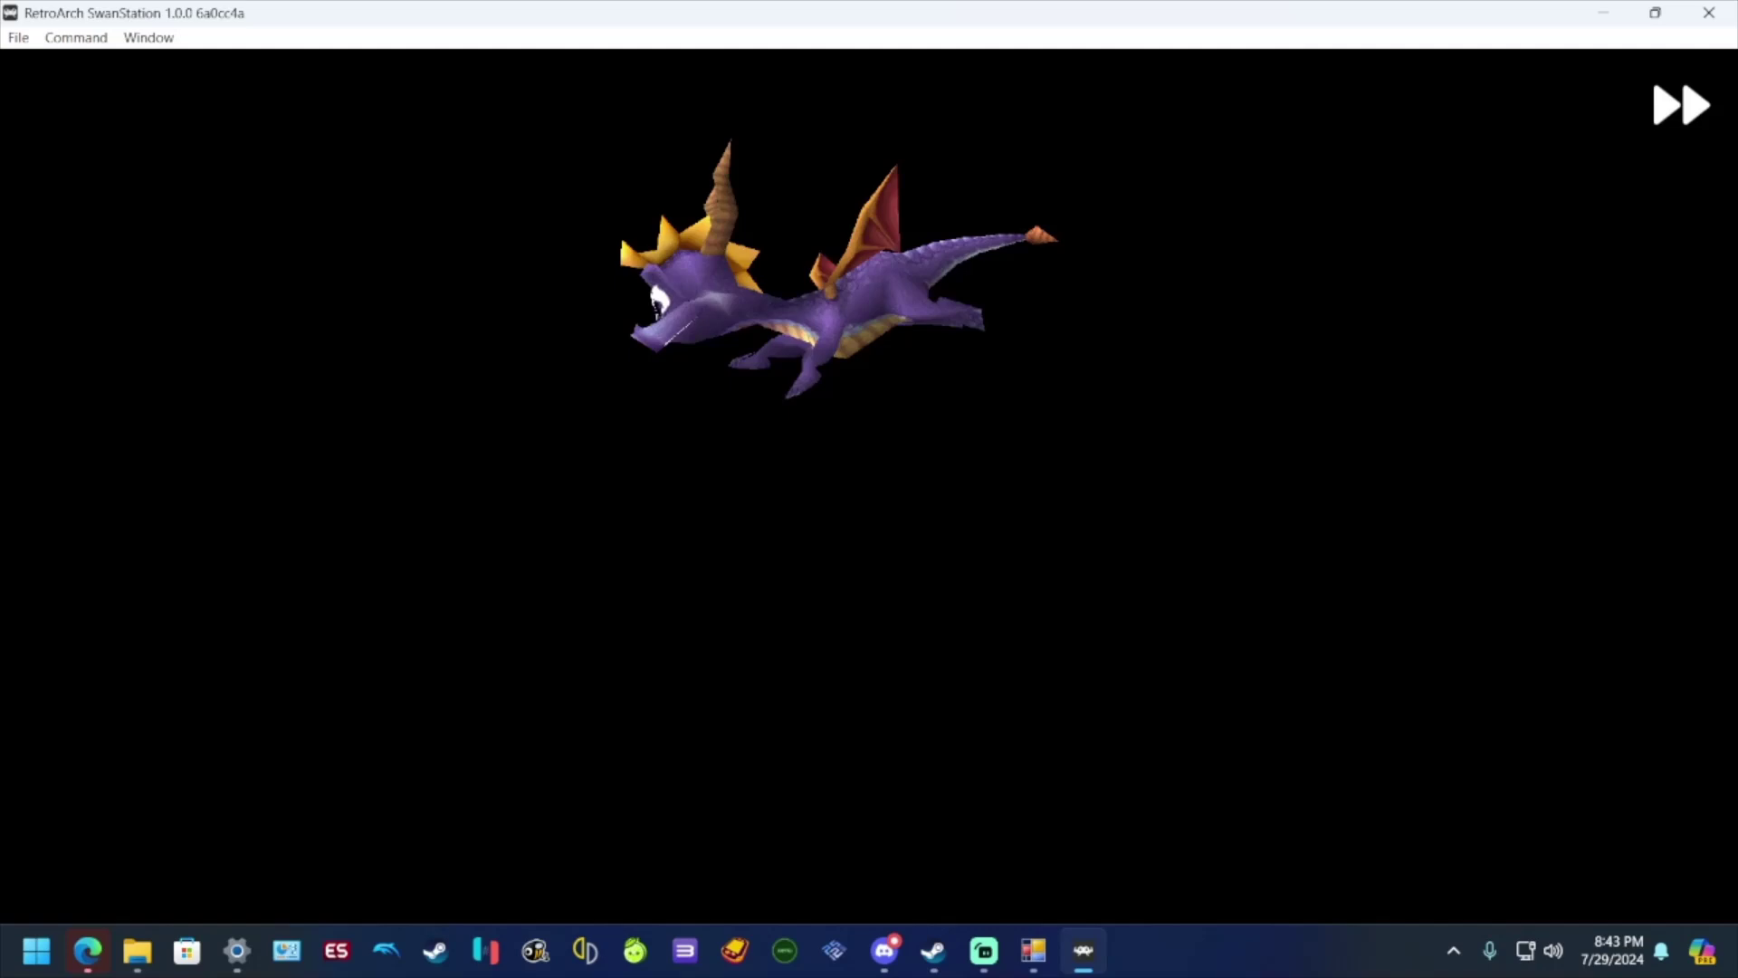
key(space)
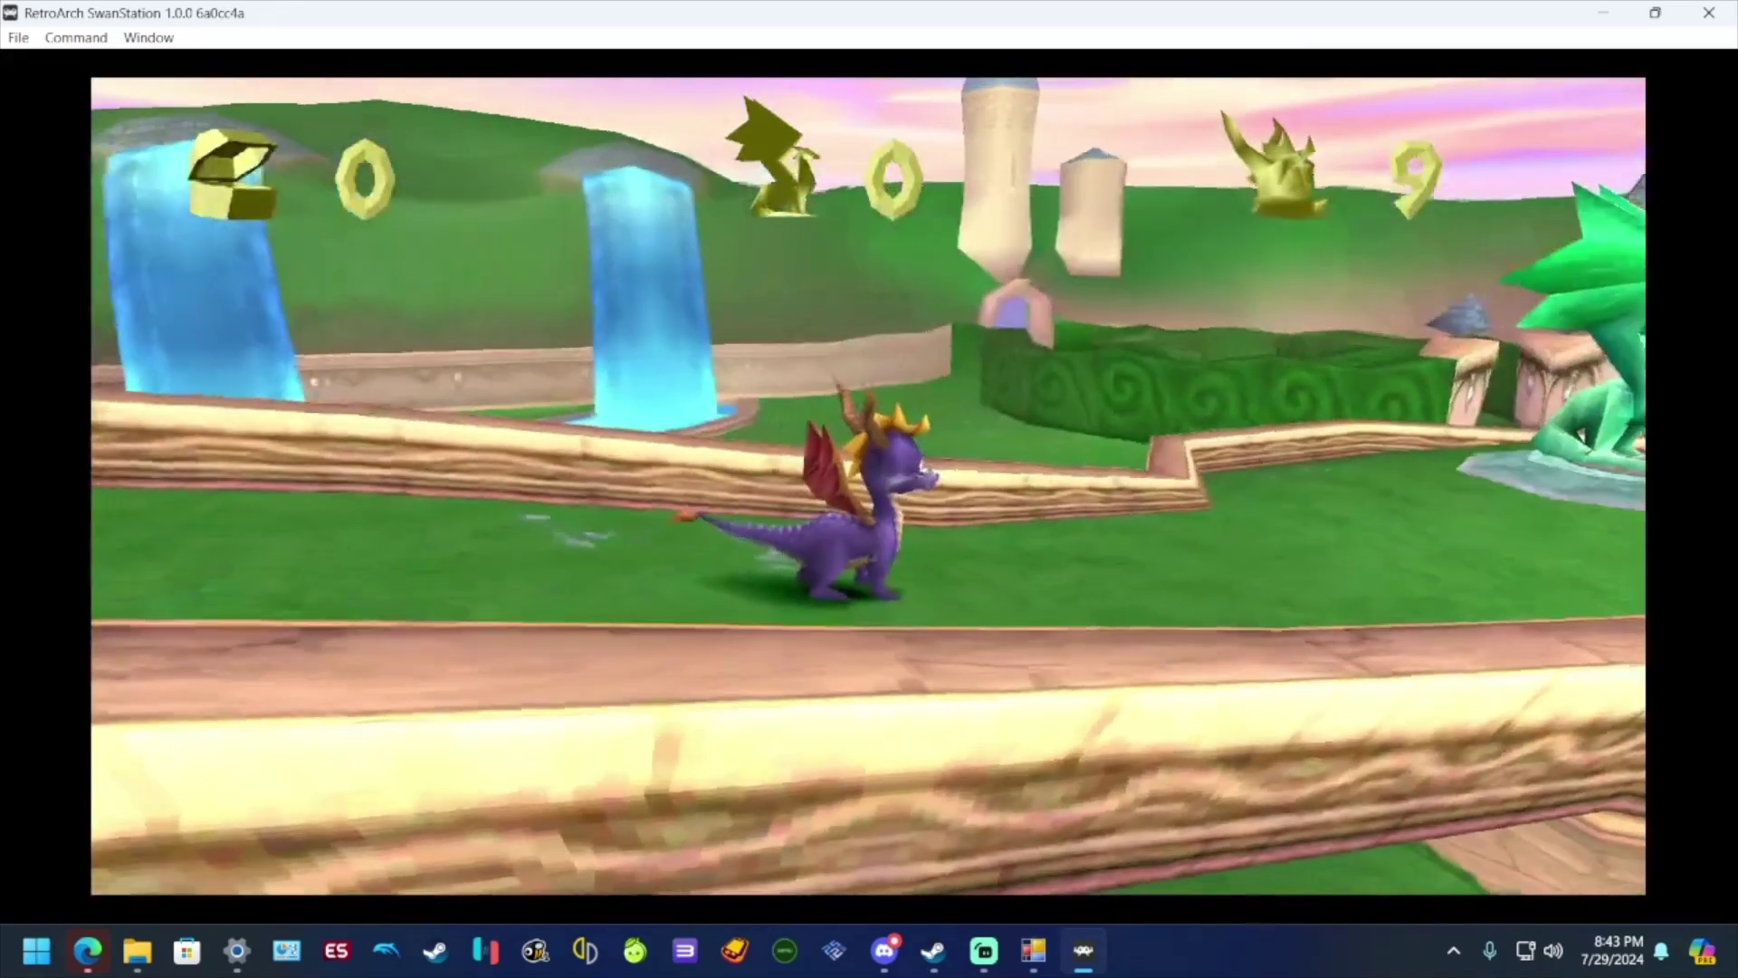
key(Up)
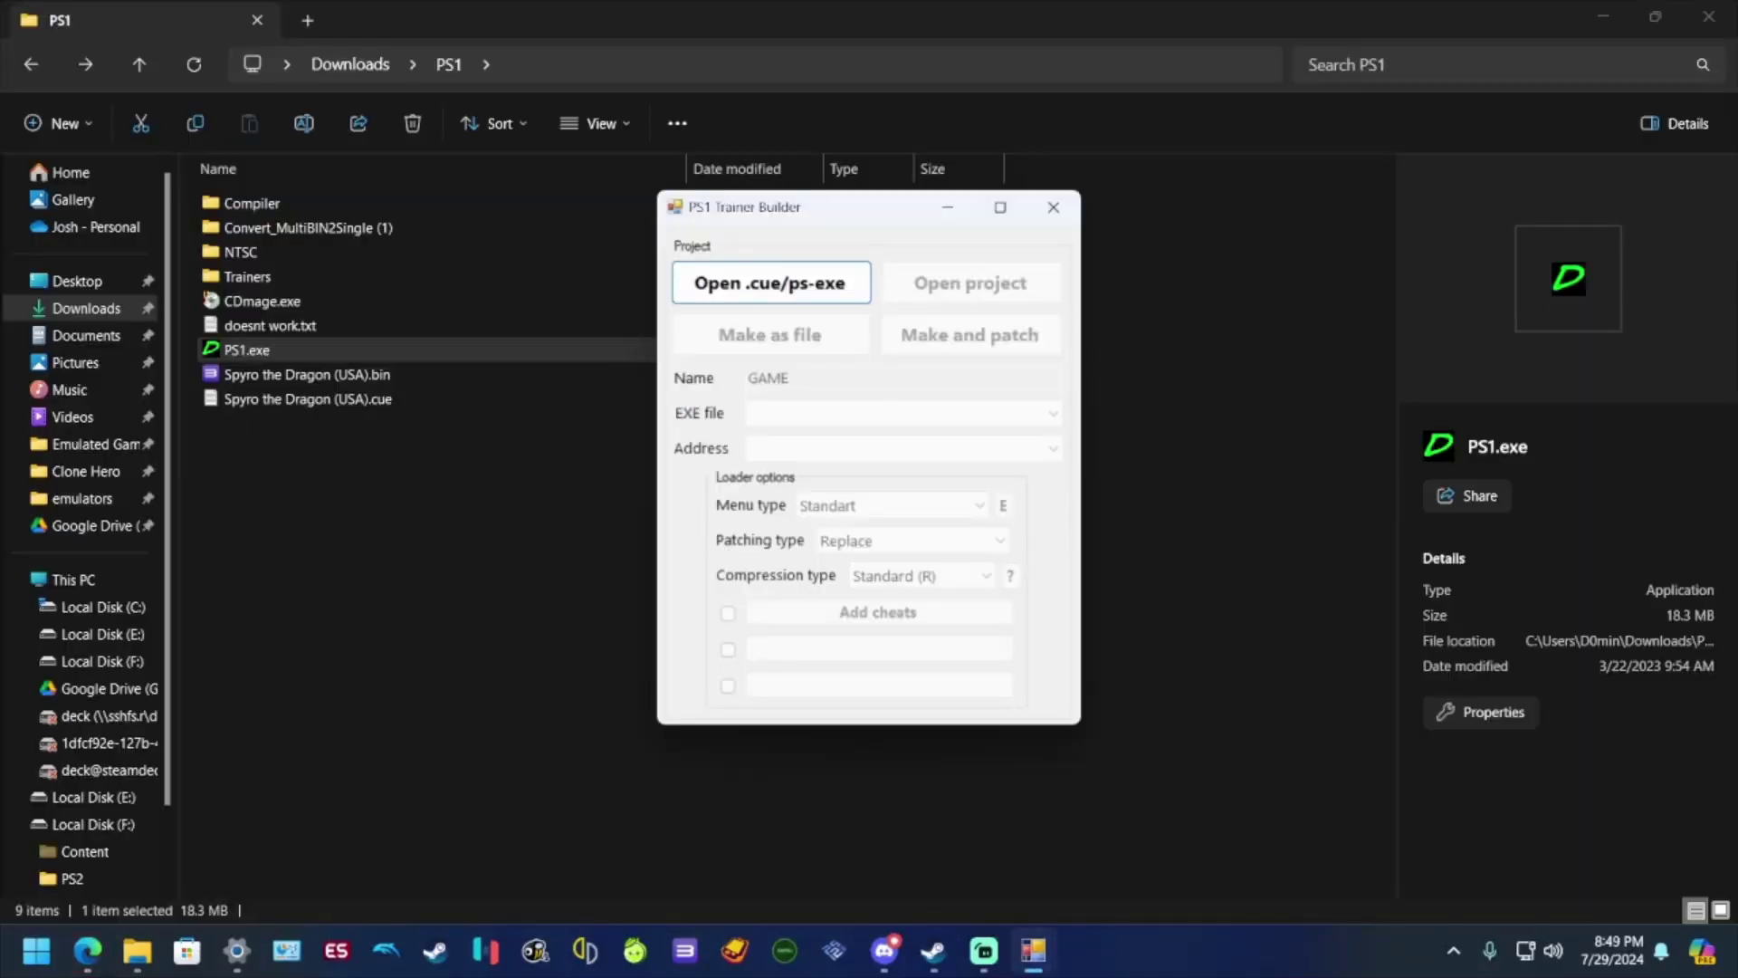
Step: Switch to PS1 Trainer Builder and open Spyro the Dragon (USA).cue from the PS1 folder as the project's game
click(772, 284)
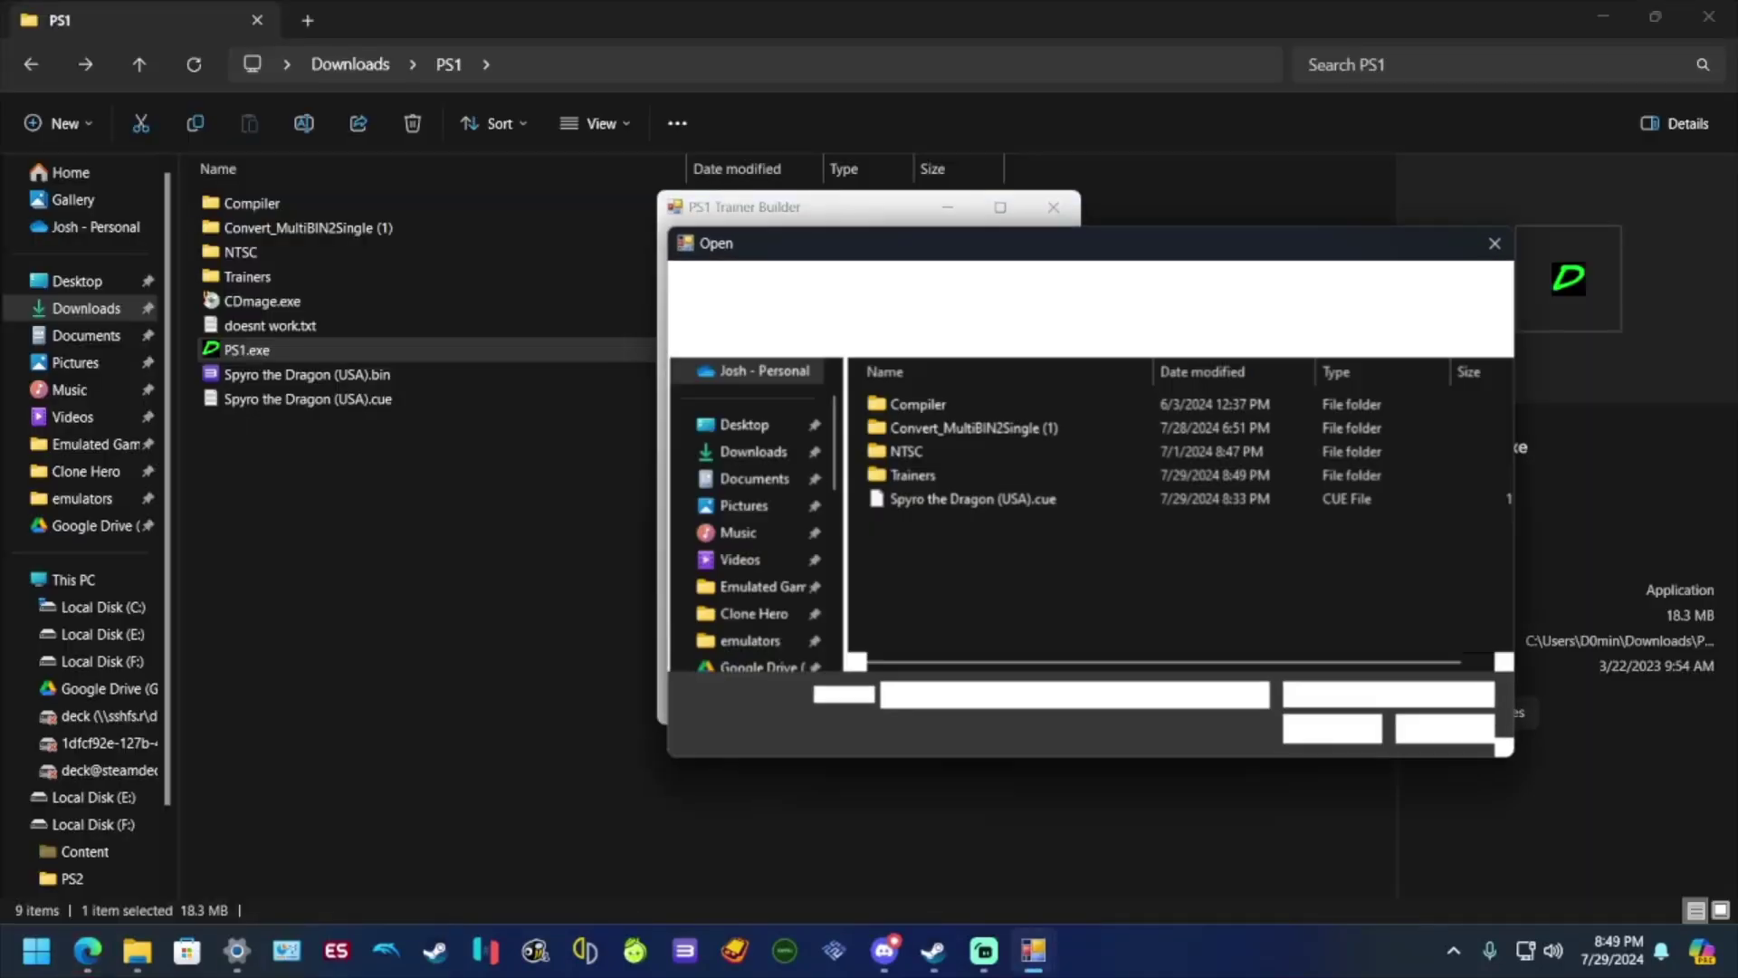
click(973, 500)
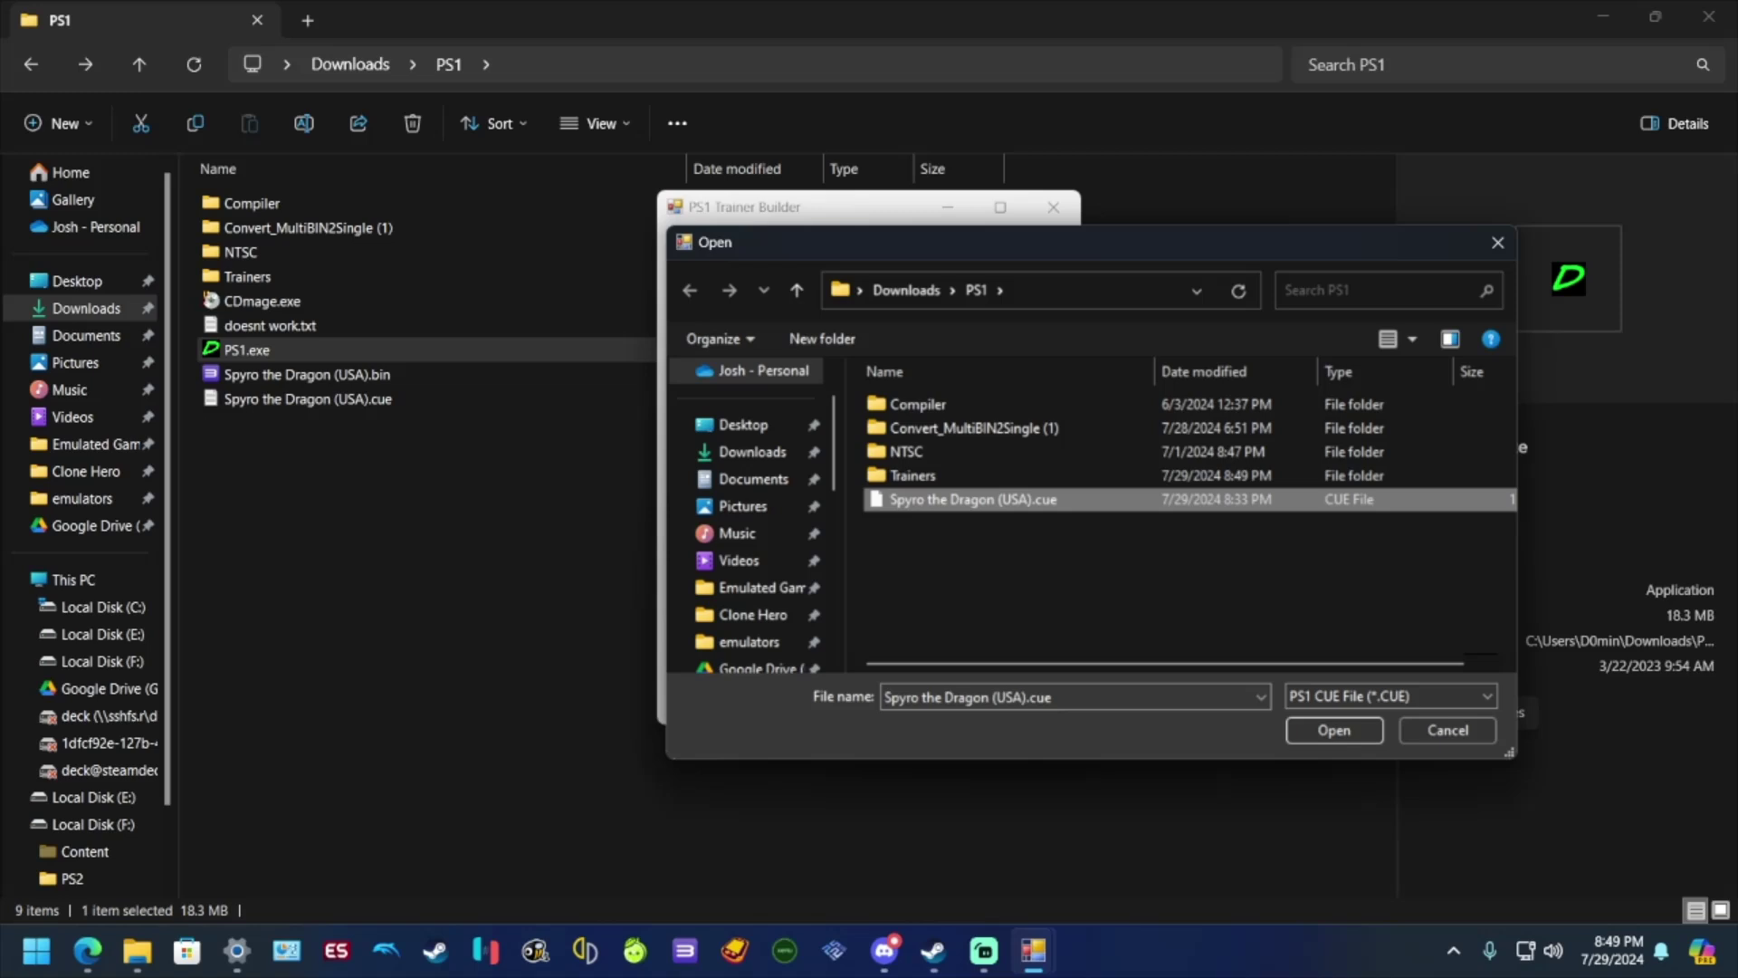
click(1334, 730)
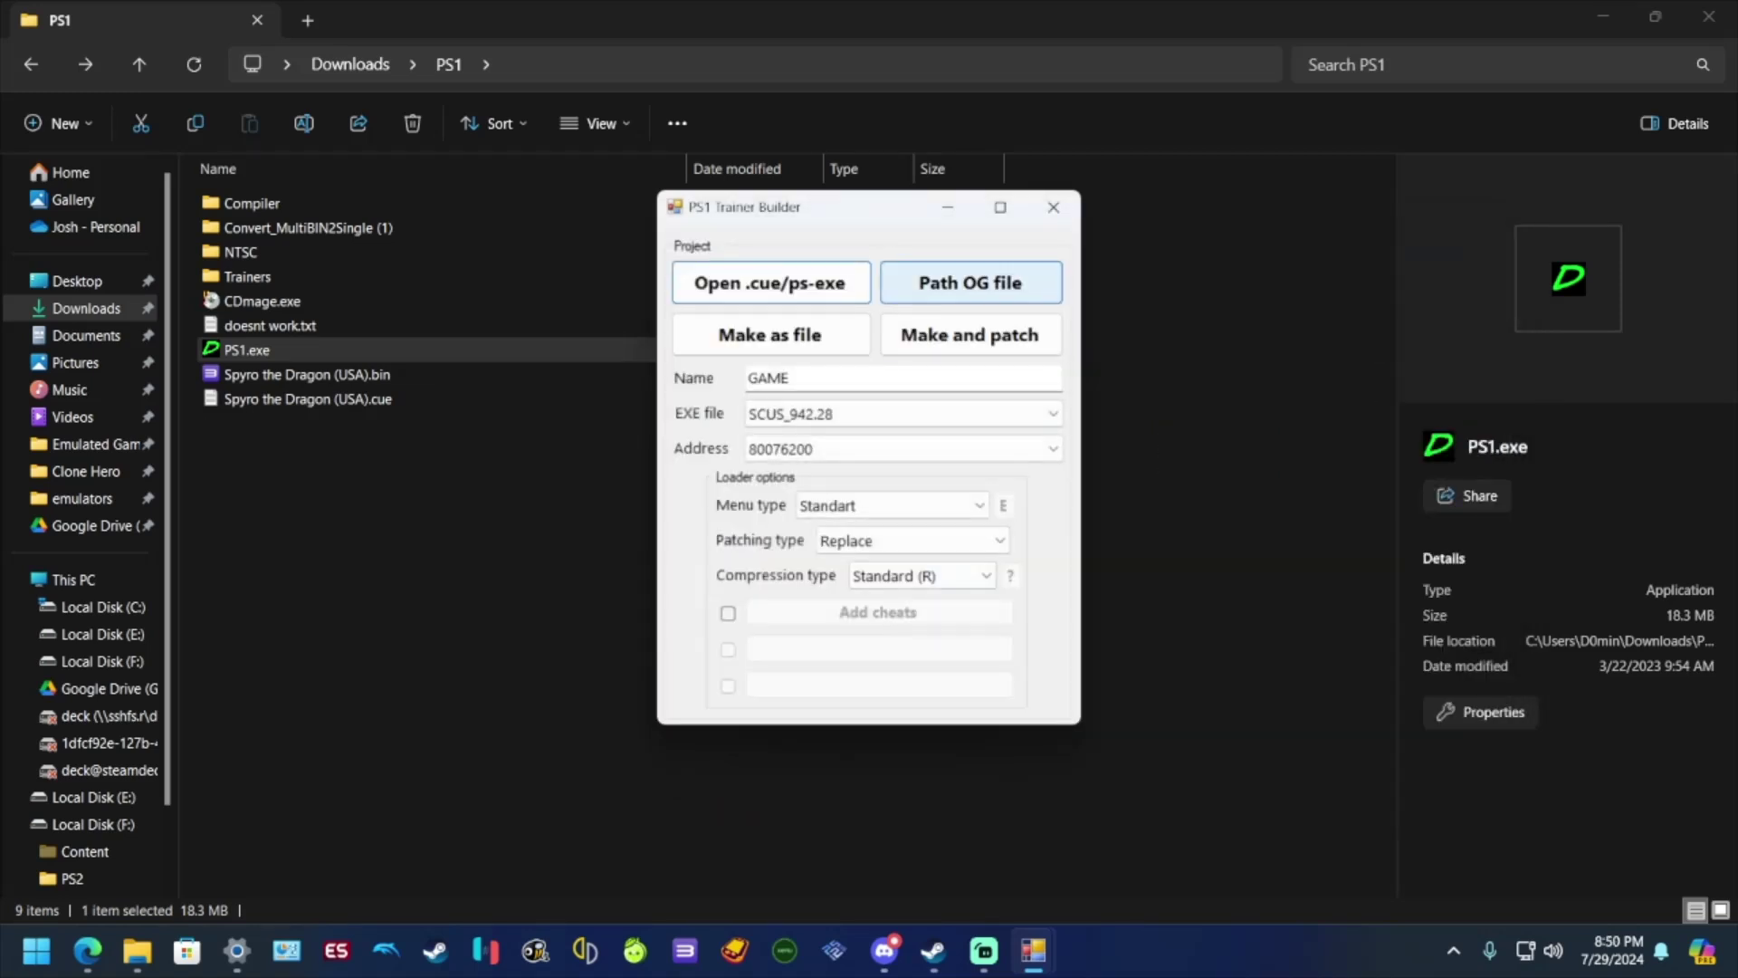